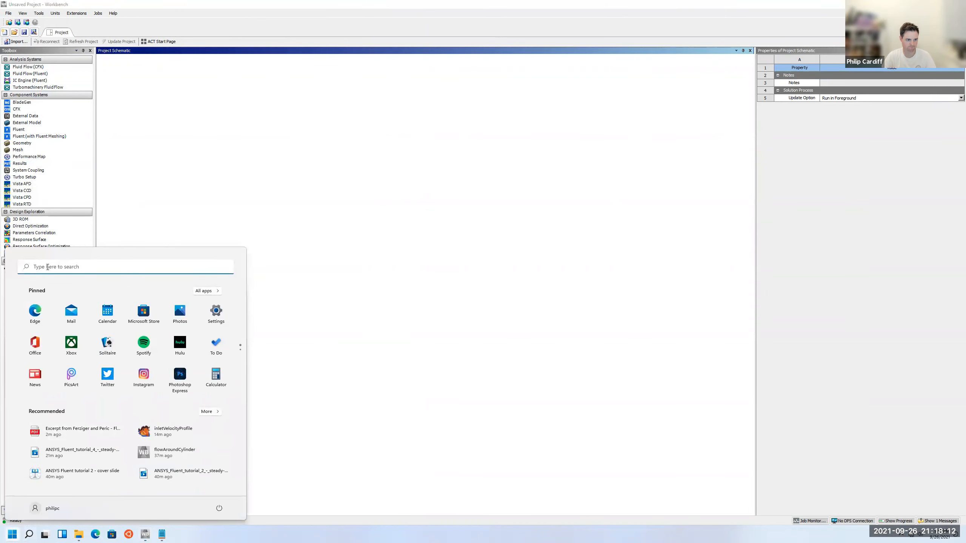
Step: Start saving the project under a new name and browse to the AnsysFluentModels folder inside Documents
text(work)
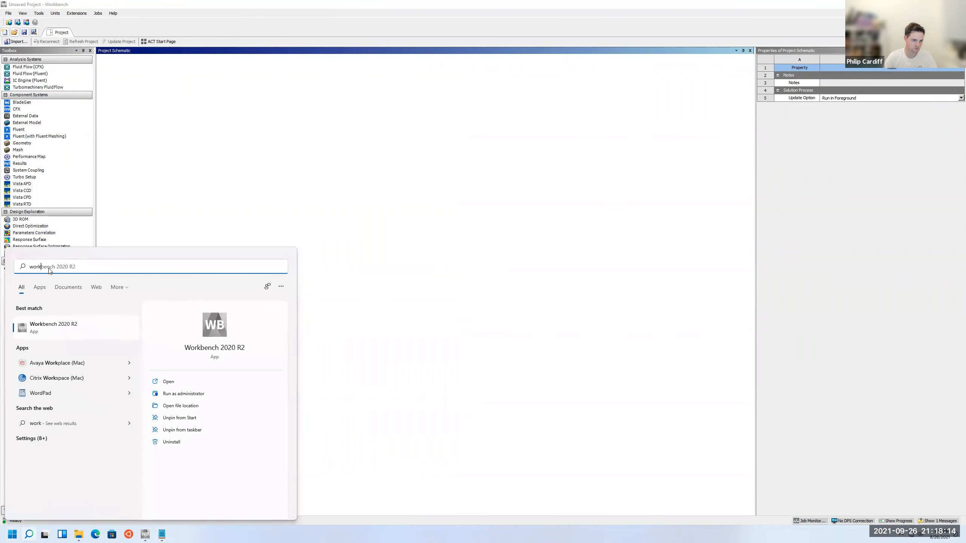
click(215, 173)
click(8, 13)
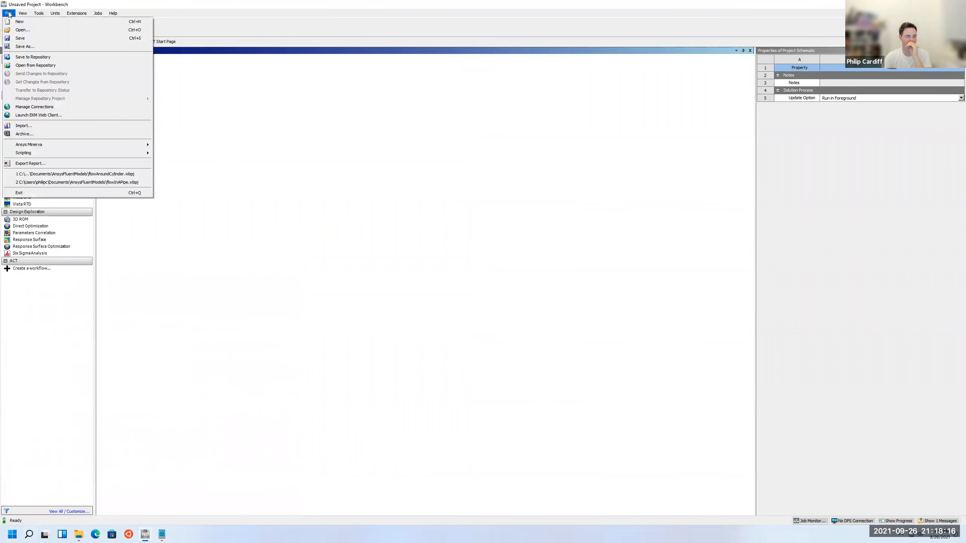
click(25, 46)
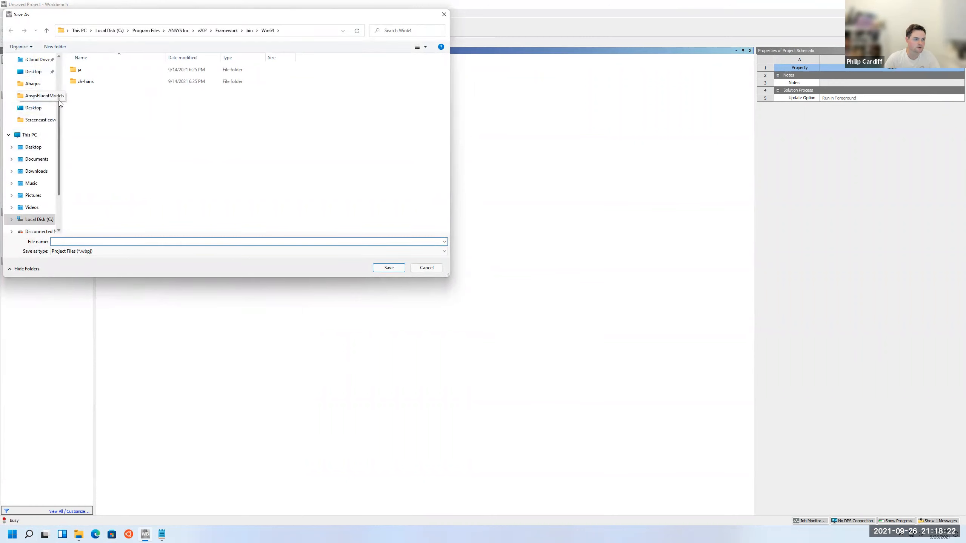
scroll(58, 98, up, 1)
scroll(59, 90, up, 2)
click(34, 75)
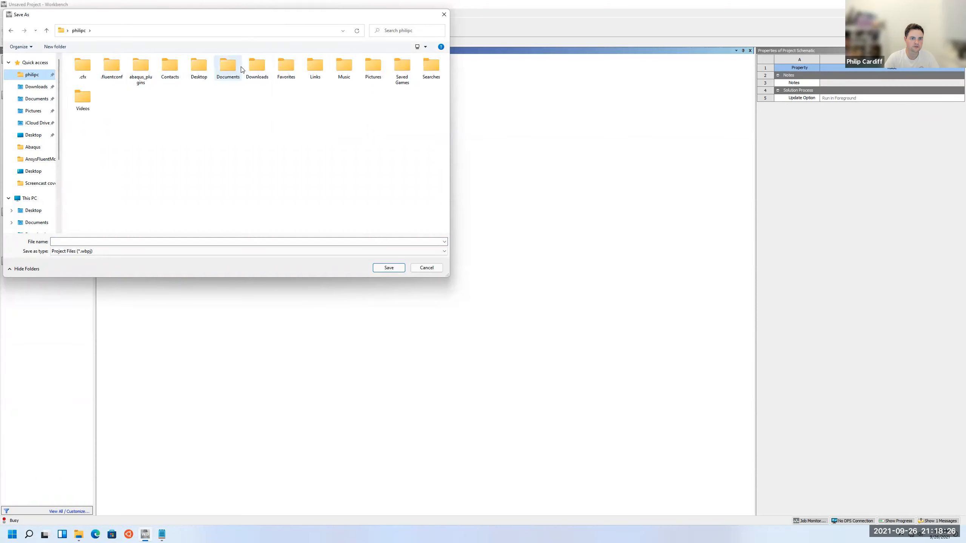
double_click(228, 66)
double_click(98, 81)
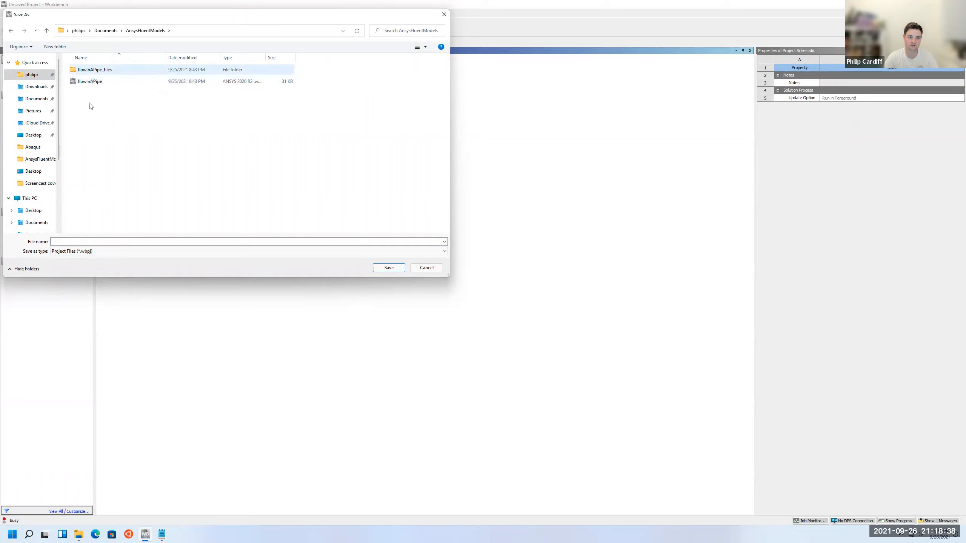
Step: Save the project as flowAroundCylinder in the AnsysFluentModels folder
click(75, 242)
text(fl)
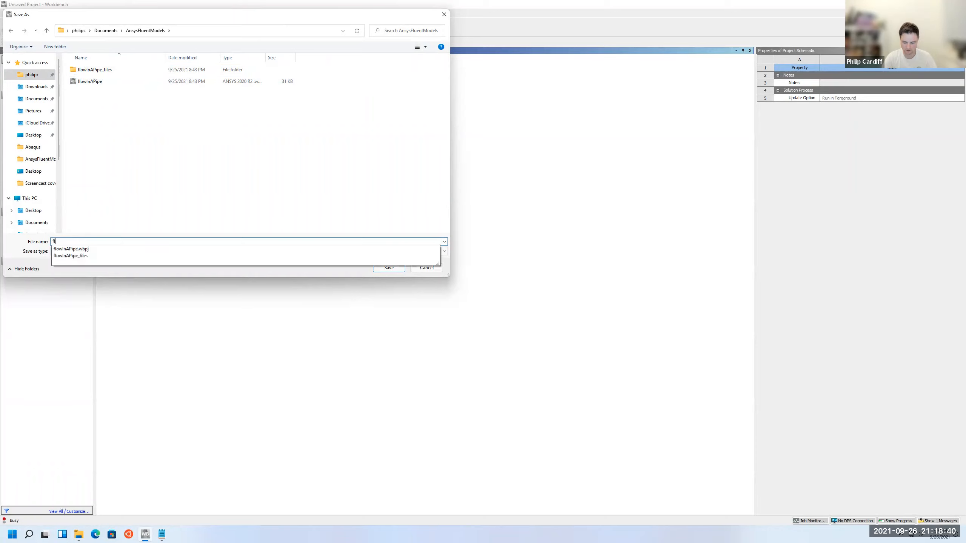
text(owAround)
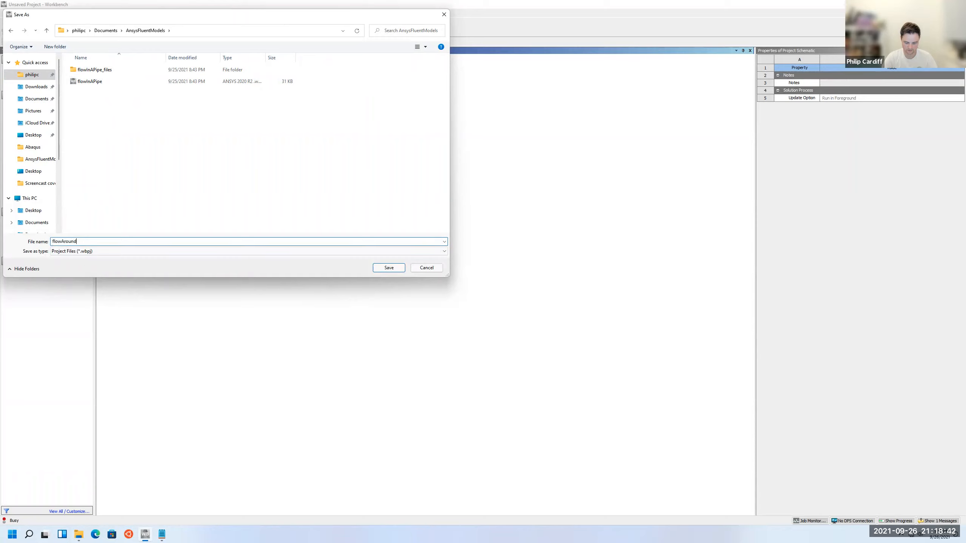
text(Cylinder)
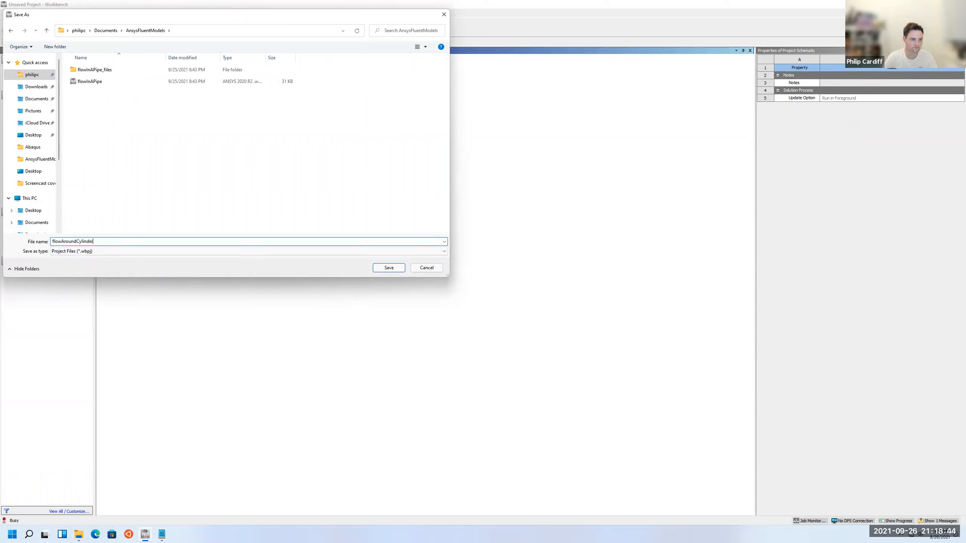
click(392, 269)
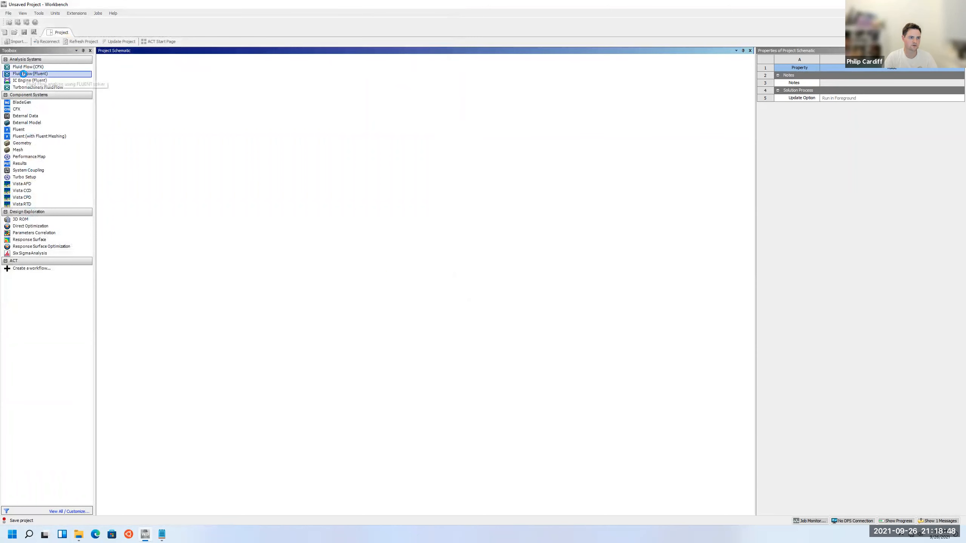
Step: Add a Fluid Flow (Fluent) system to the empty project schematic and name it flowAroundCylinder
drag(21, 75, 42, 74)
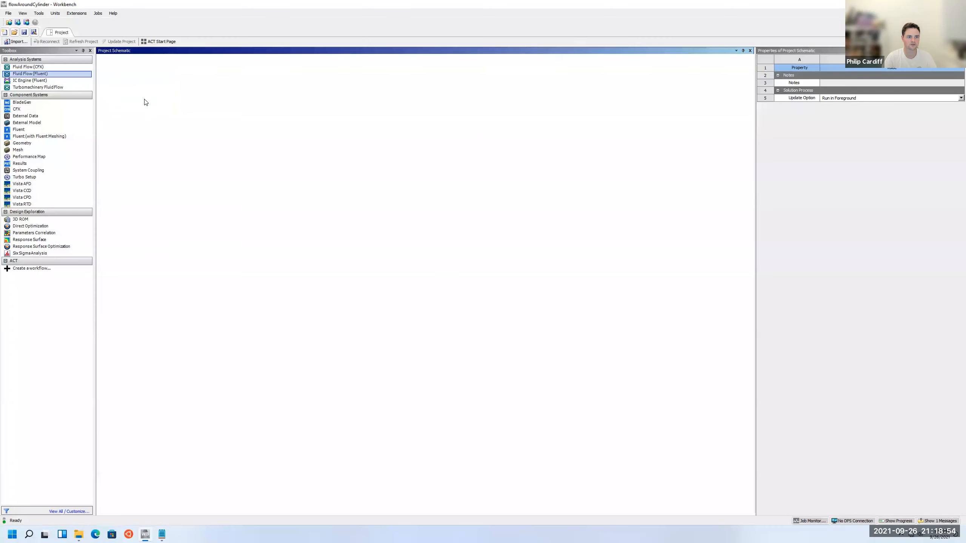
text(d)
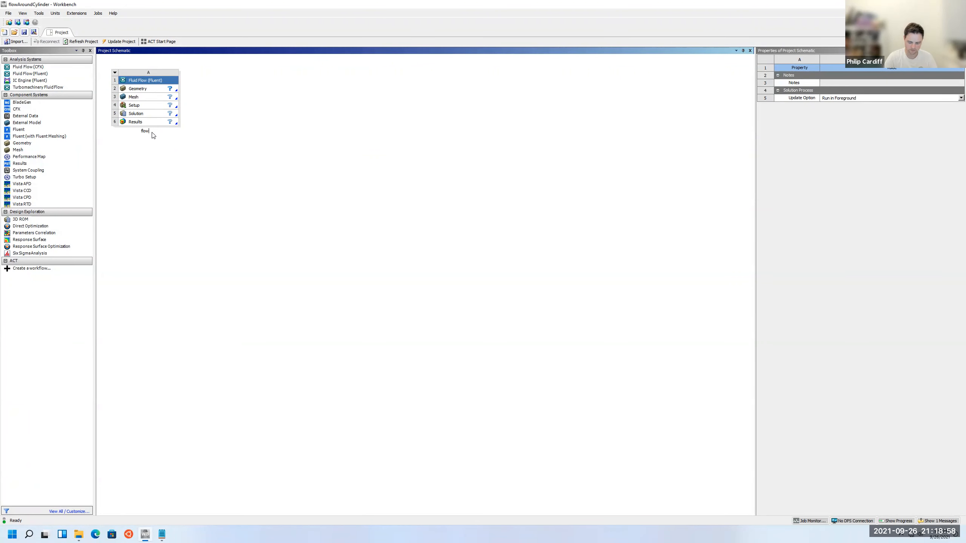
text(lowAroundCylinder)
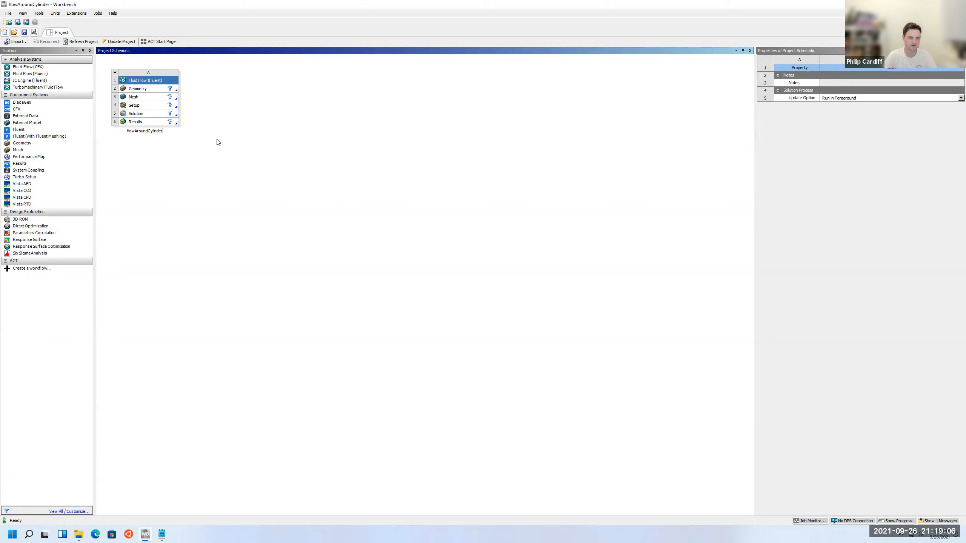
Step: Choose the Analysis Type in the Geometry cell's advanced options and open the geometry in SpaceClaim
click(152, 88)
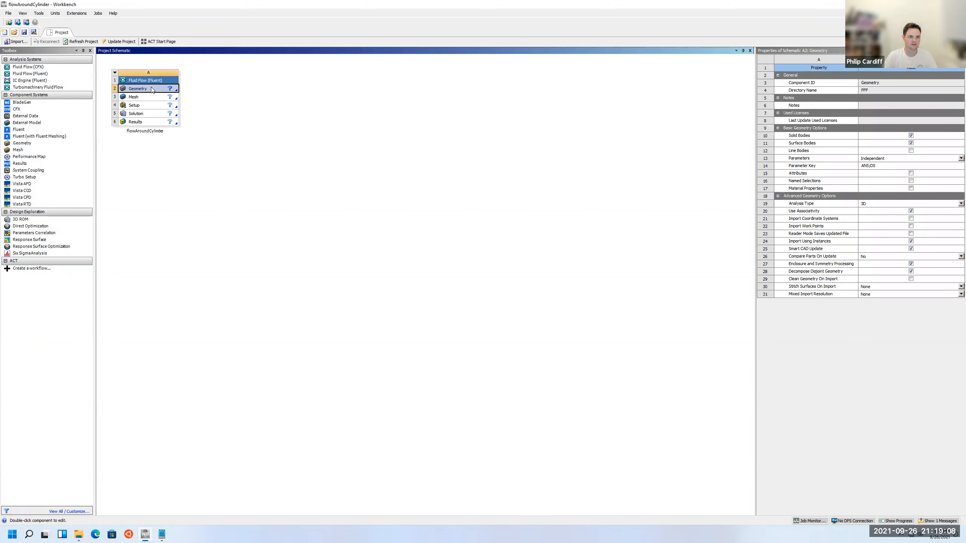
click(919, 205)
click(895, 215)
click(223, 142)
click(139, 89)
double_click(139, 90)
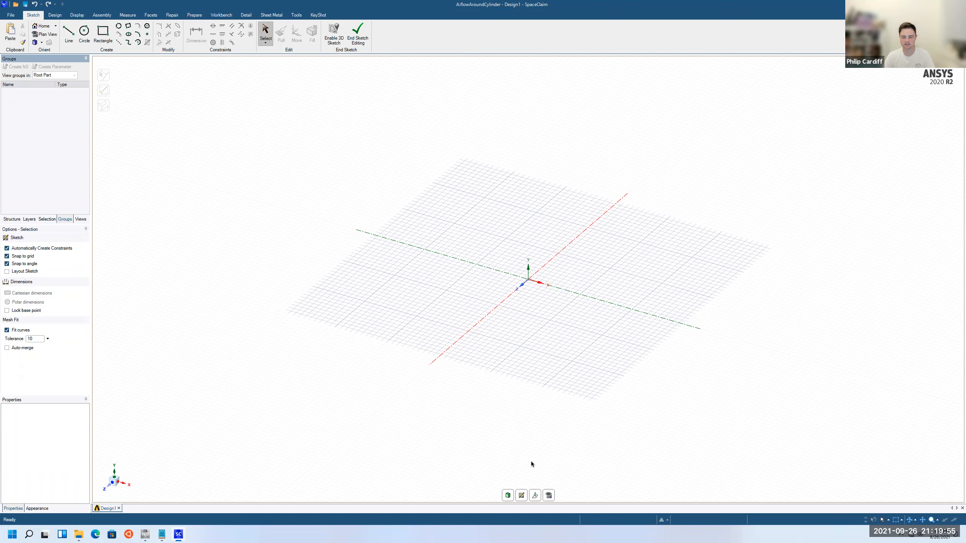
Step: Select the XY plane through the origin as the new sketch plane and orient the view to Front
click(531, 271)
right_click(529, 268)
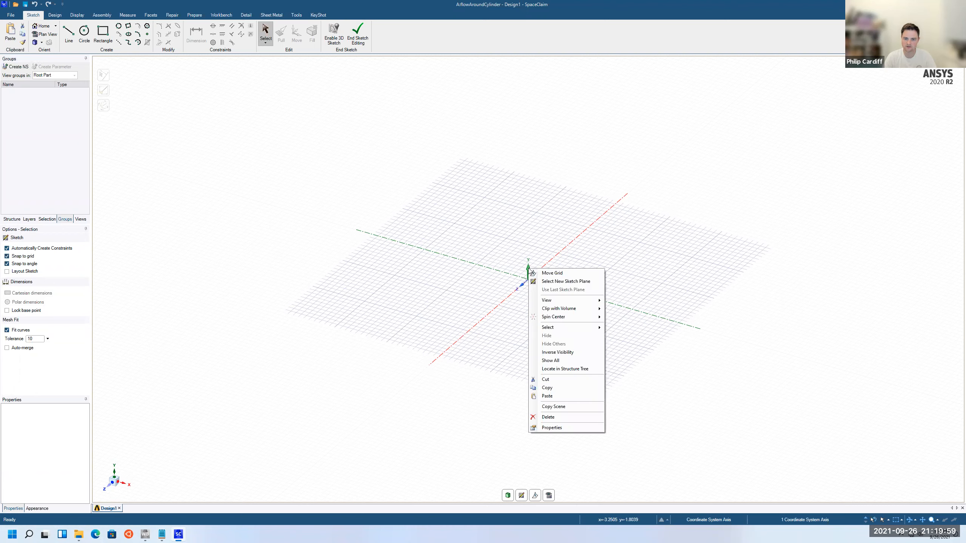
click(561, 282)
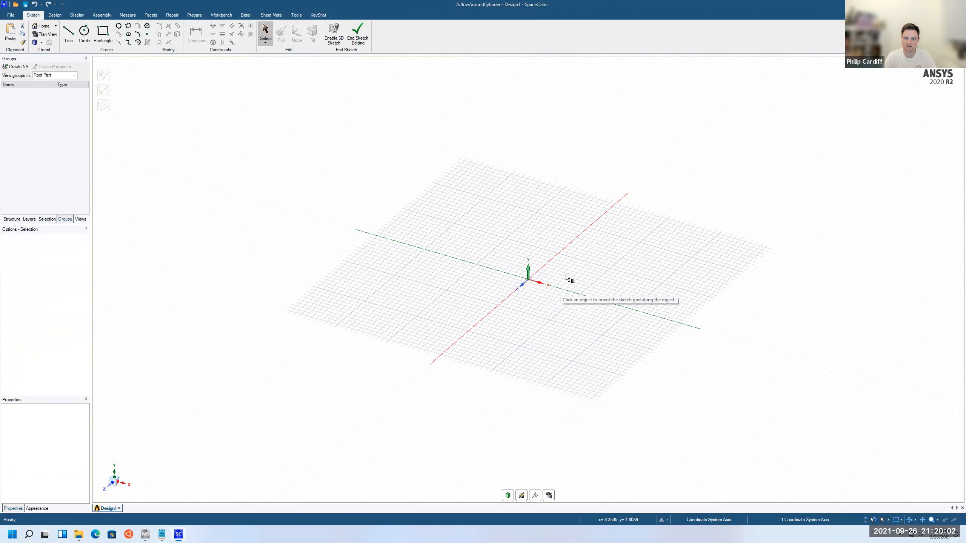
click(538, 269)
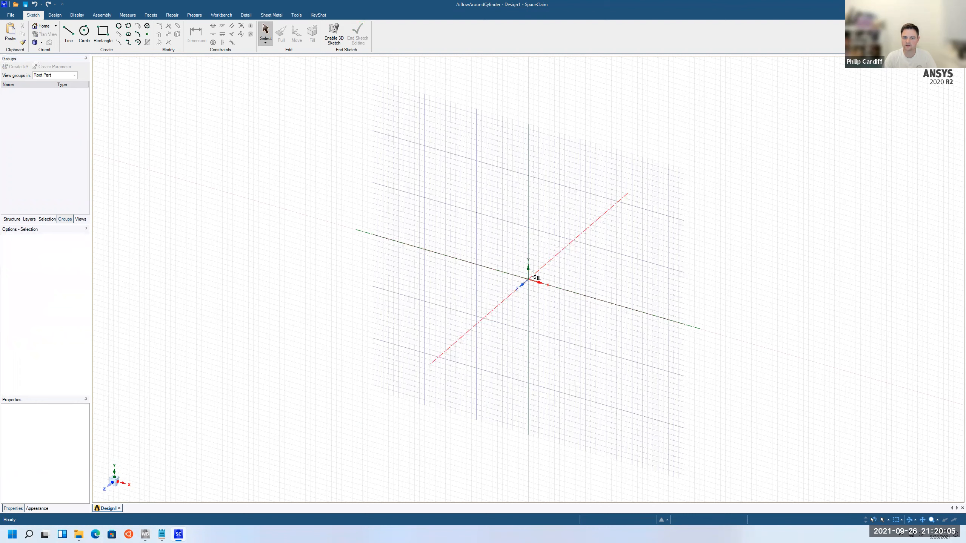
click(532, 272)
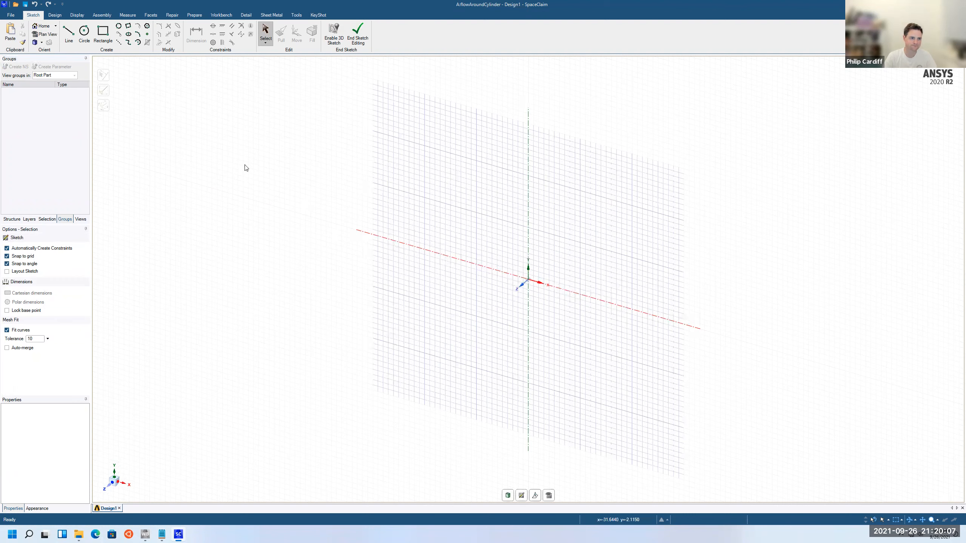
click(42, 45)
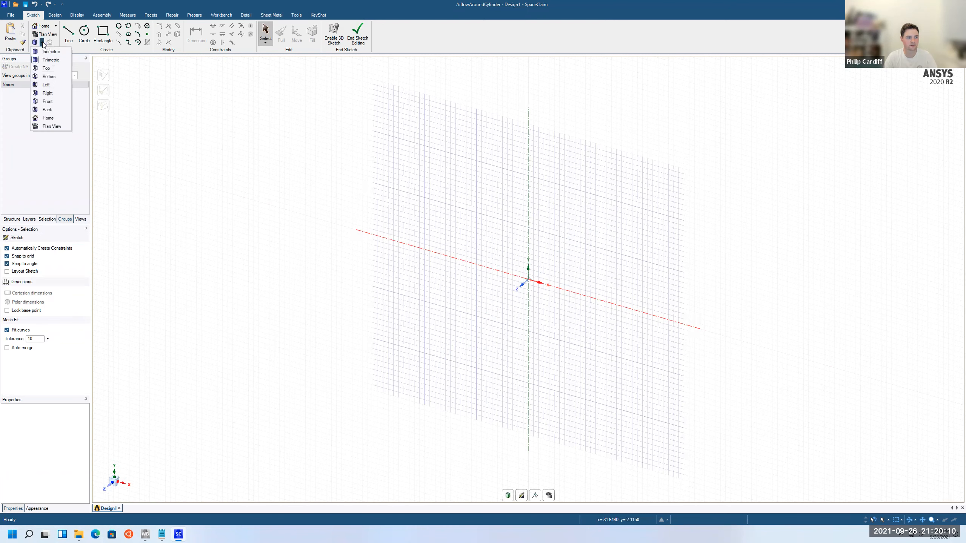
click(52, 102)
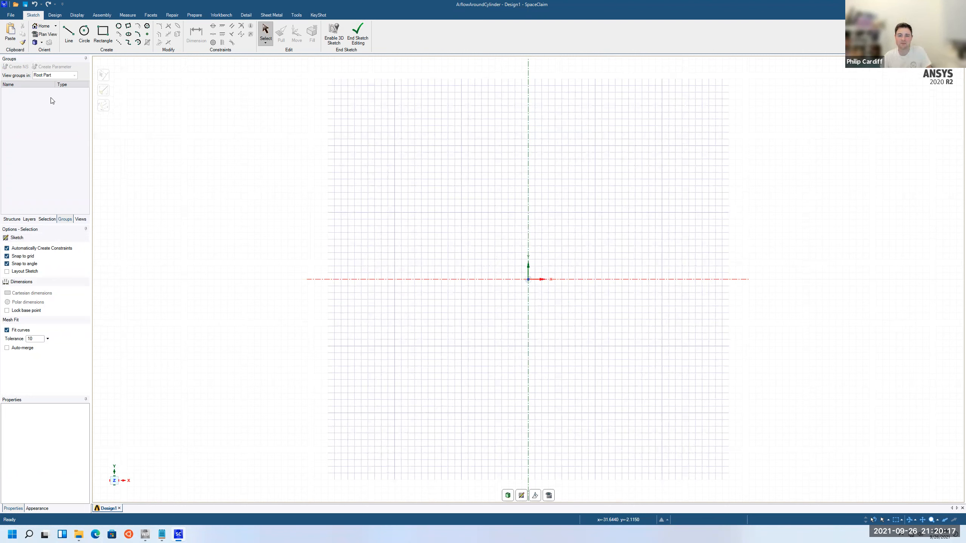
Step: Sketch a circle centred on the origin with a diameter of 1 m
click(84, 33)
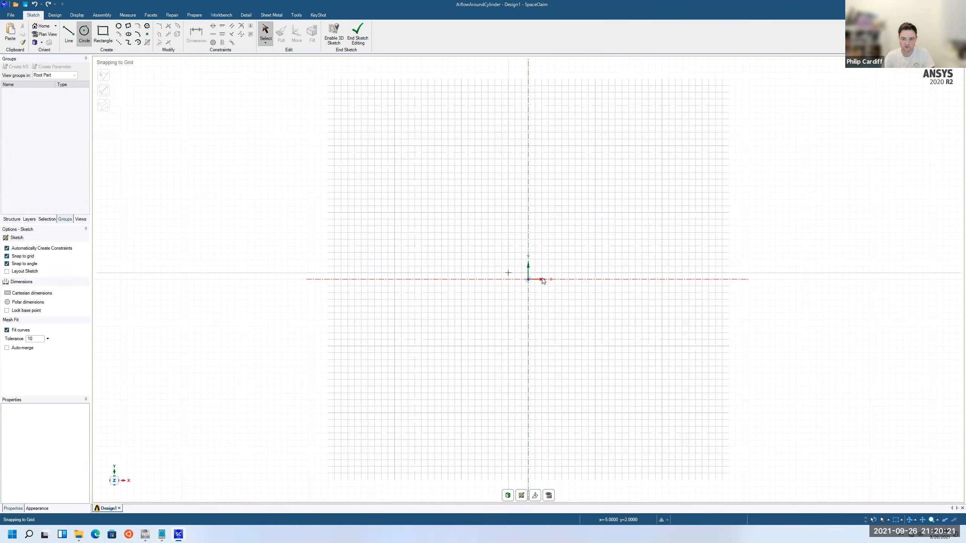
click(529, 280)
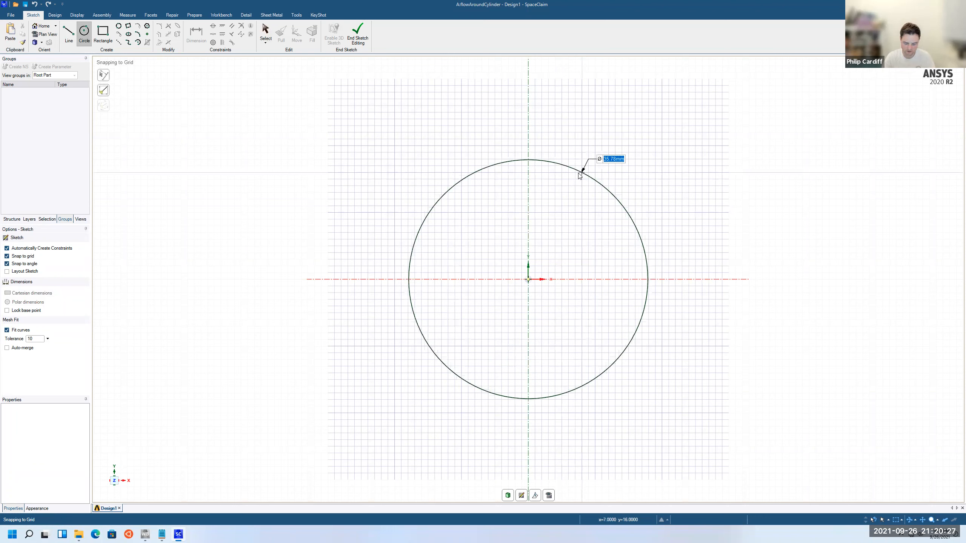
text(1m)
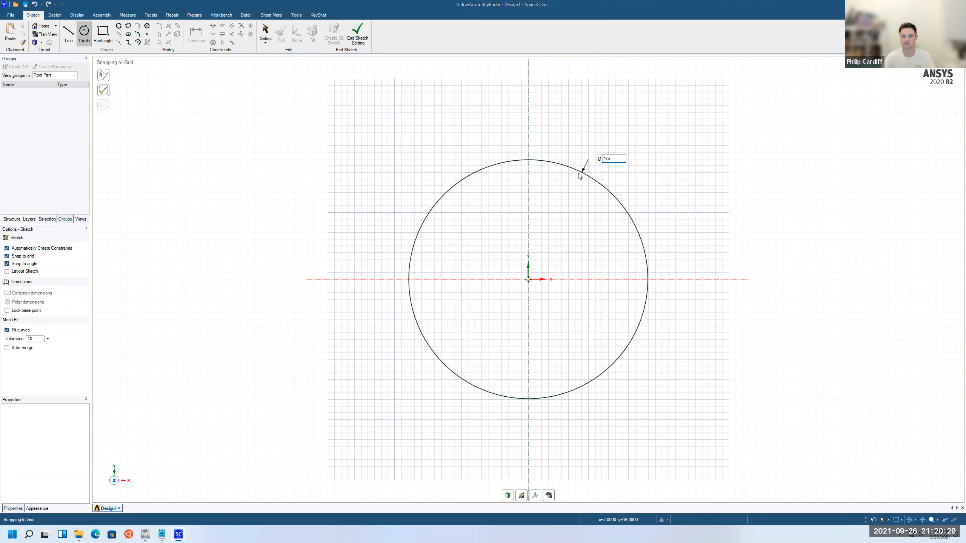
key(Return)
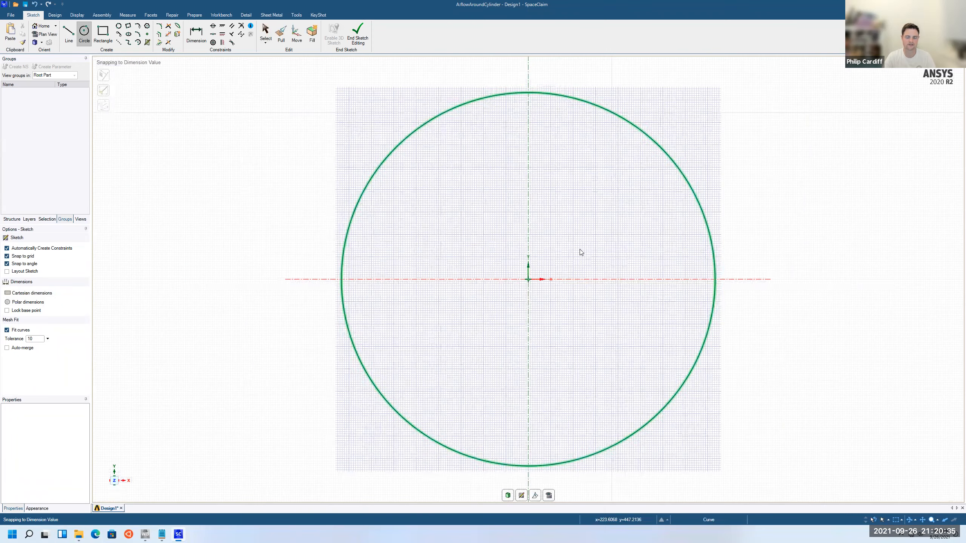
Step: Sketch a rectangle about 1041 mm wide and 745 mm high across the circle, surrounding the origin
click(103, 32)
click(338, 423)
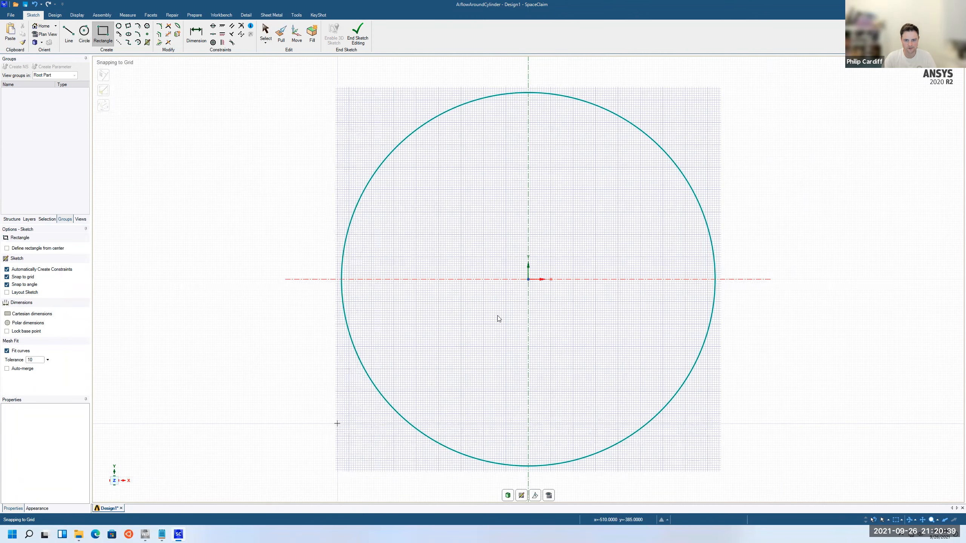
click(727, 145)
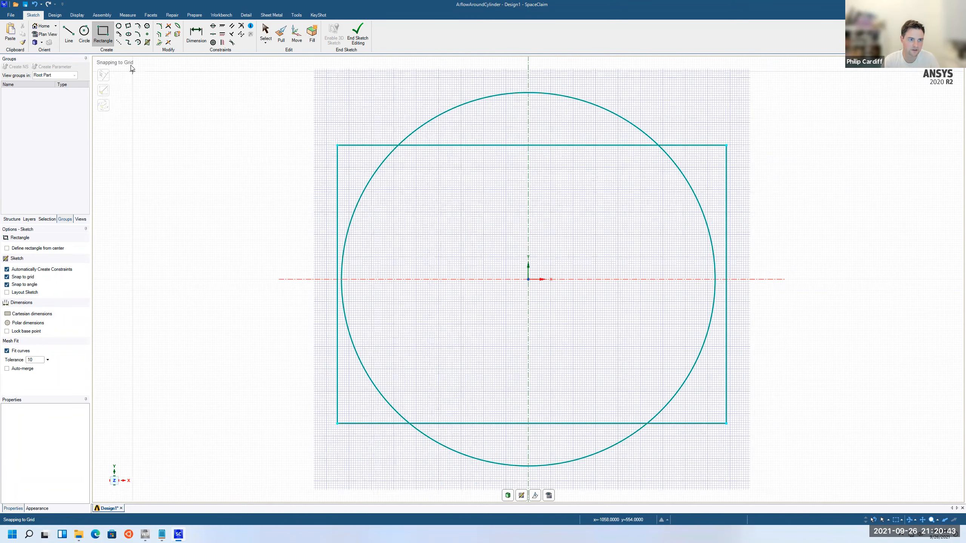
key(Escape)
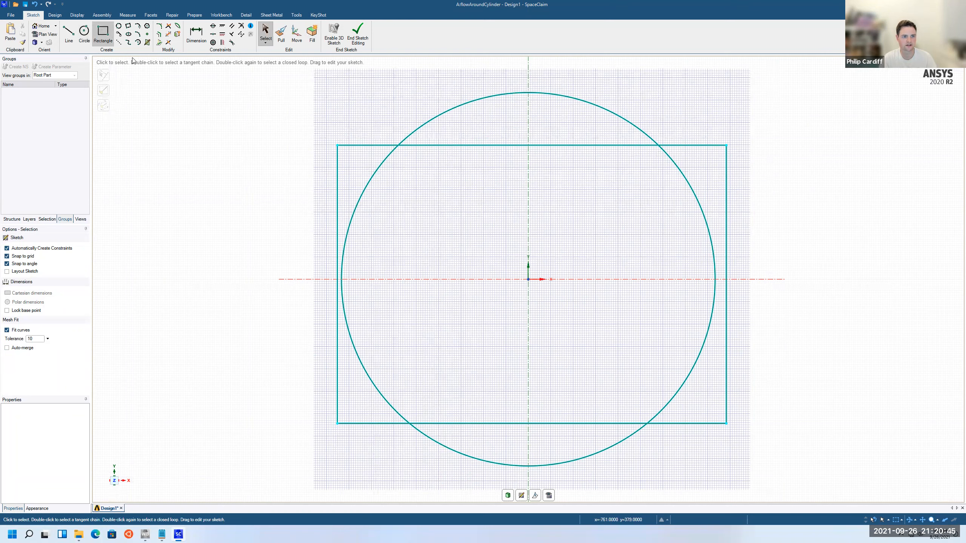
Step: Dimension the rectangle's bottom edge and set its length to 22 m
click(198, 37)
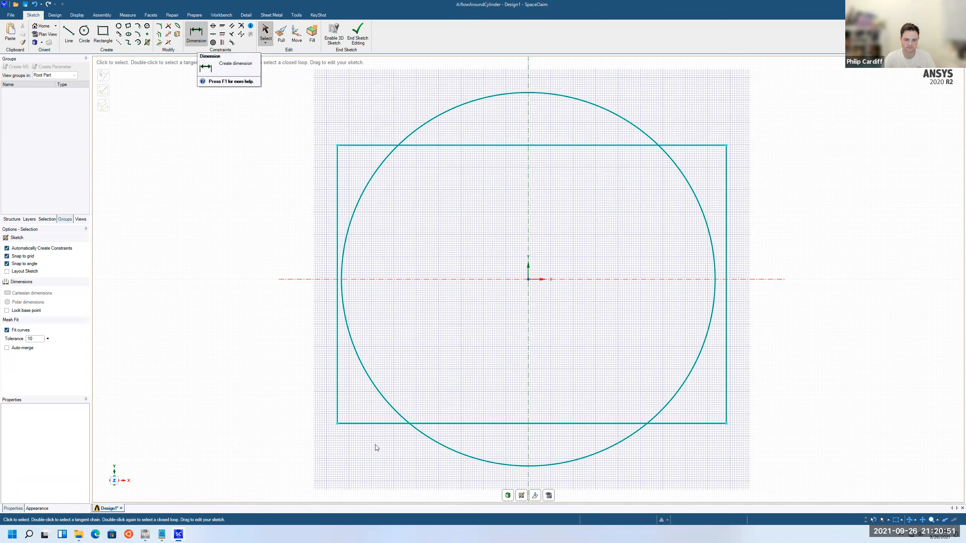
click(369, 425)
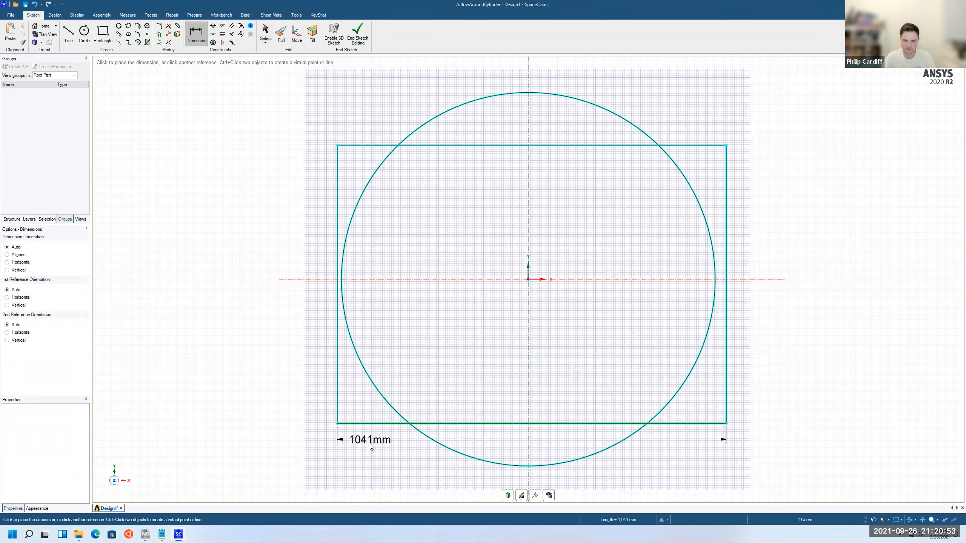
click(369, 470)
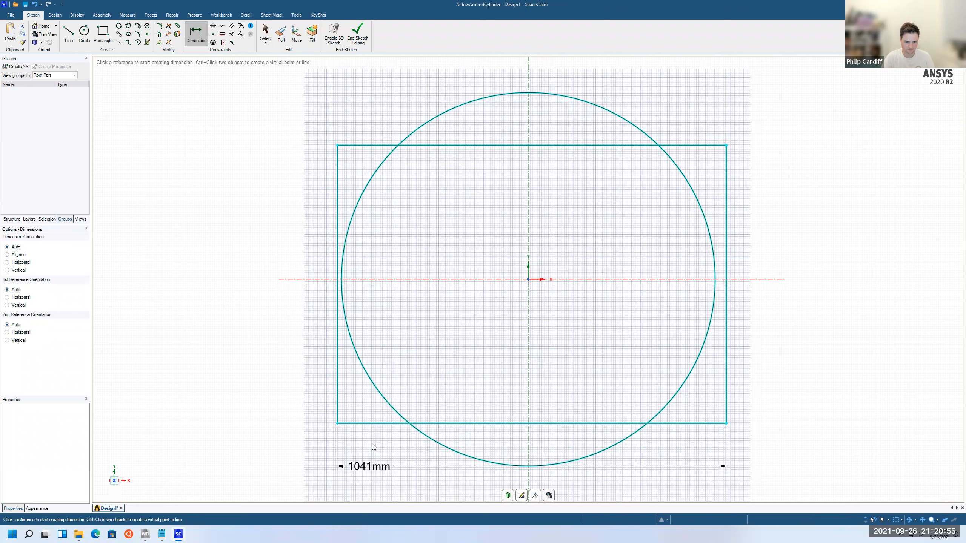
click(361, 467)
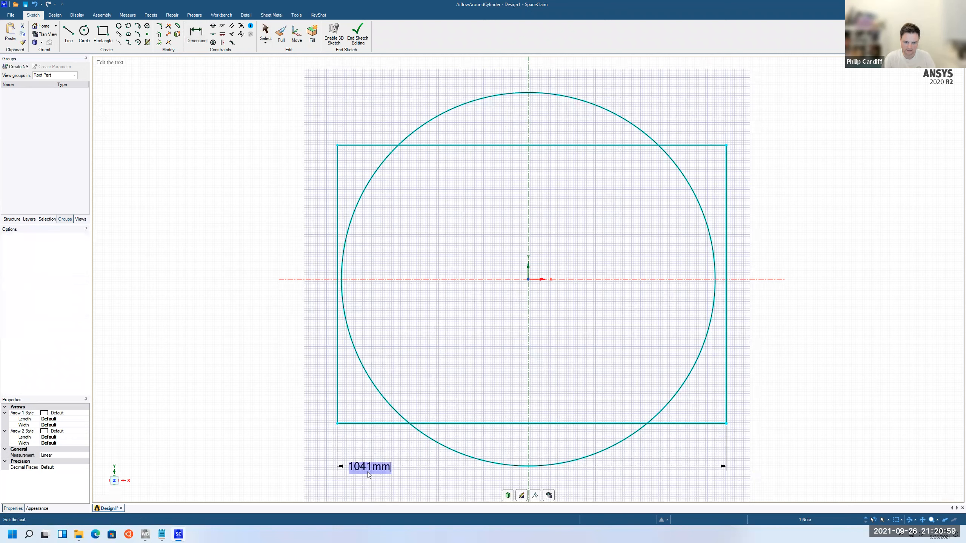
text(22m)
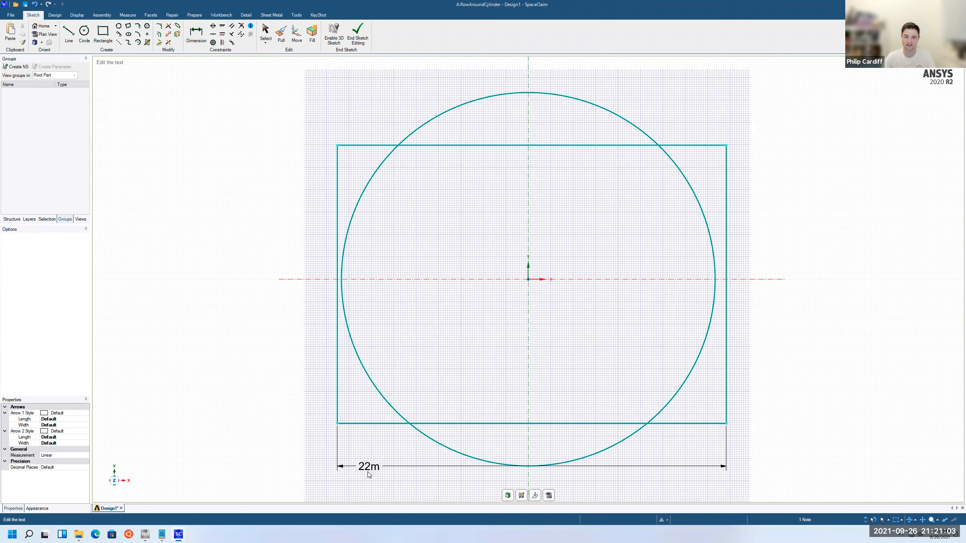
key(Return)
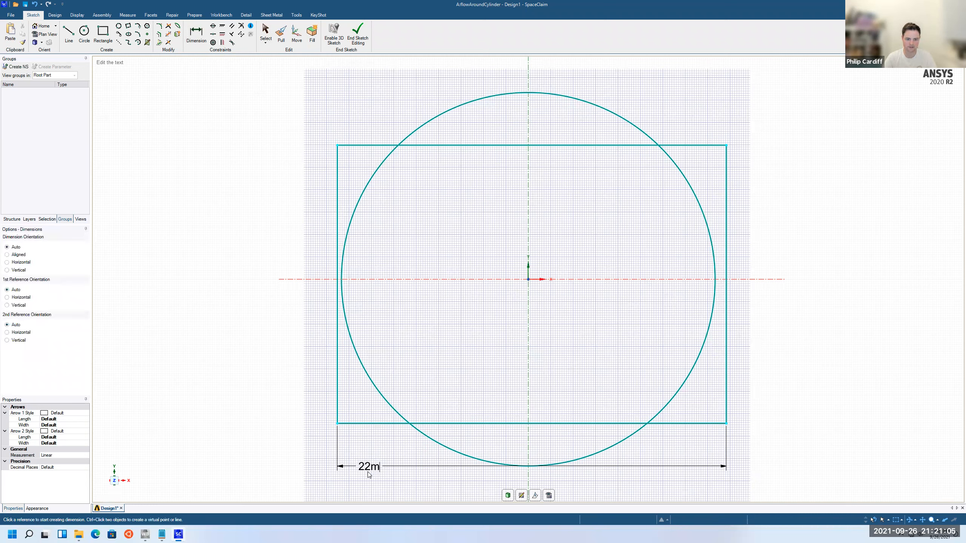
Step: Dimension the rectangle's left edge and set its height to 4.1 m
click(338, 366)
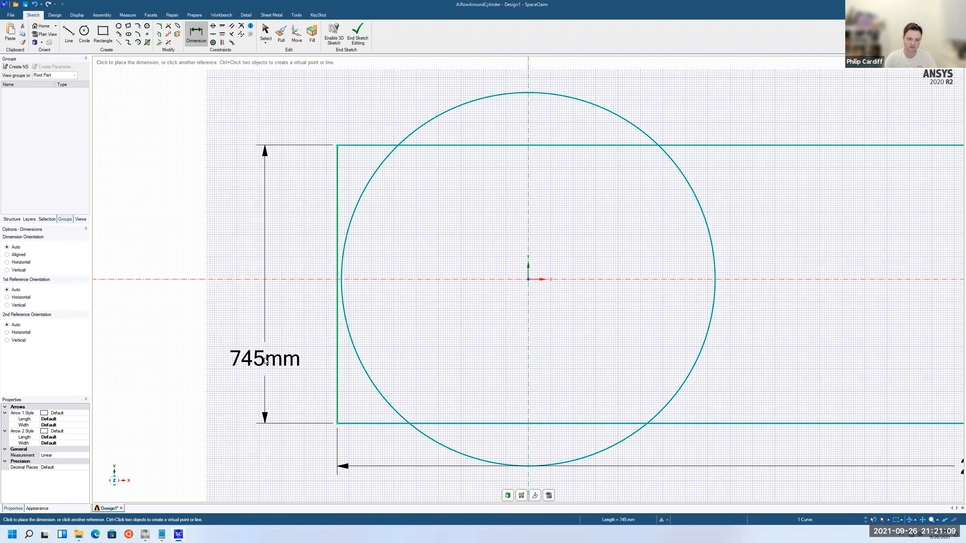
click(263, 362)
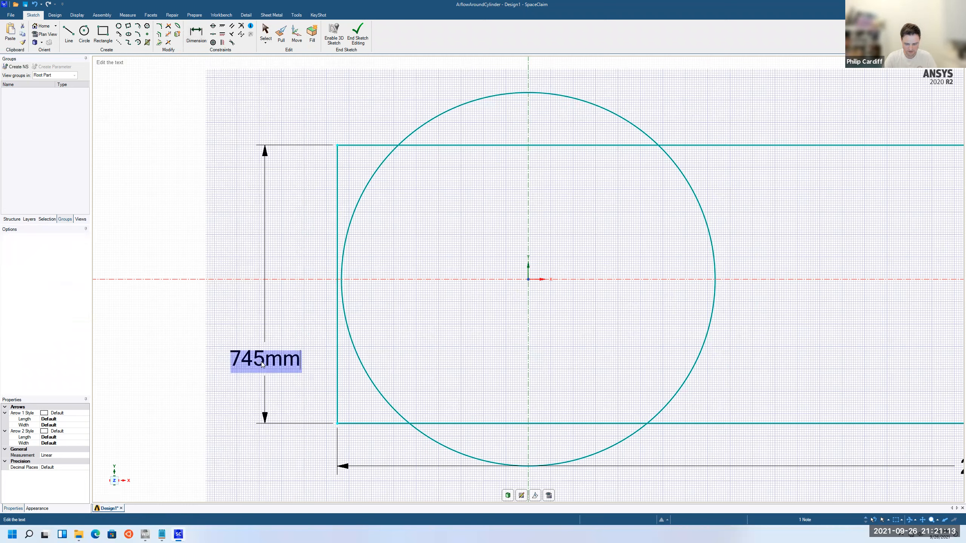
text(4.1)
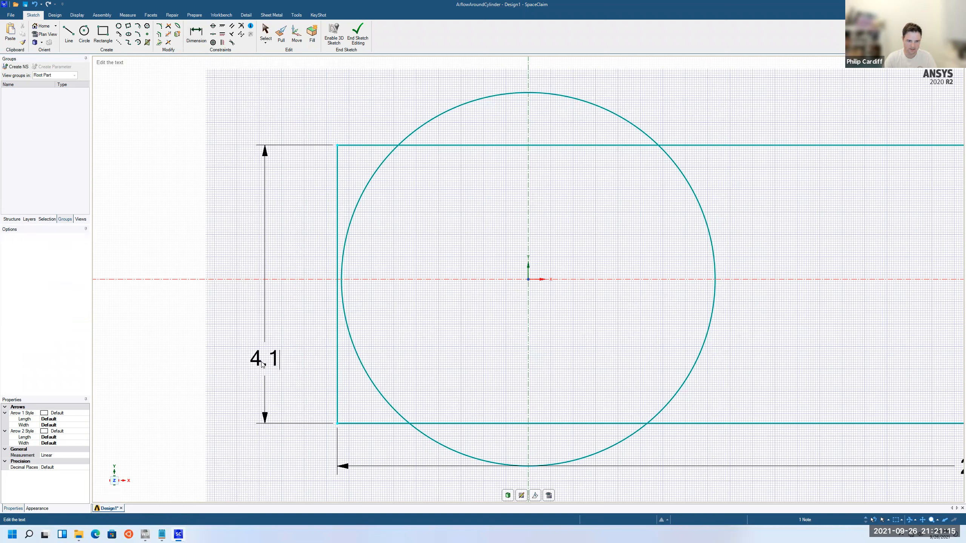
text(m)
key(Return)
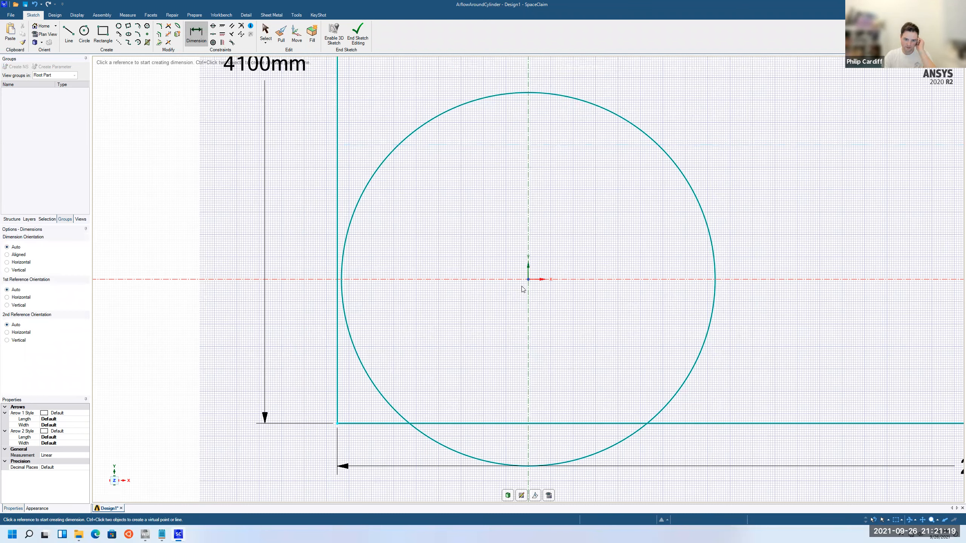
Step: Dimension the horizontal distance from the rectangle's left edge to the vertical axis through the circle's centre and set it to 2 m
click(42, 43)
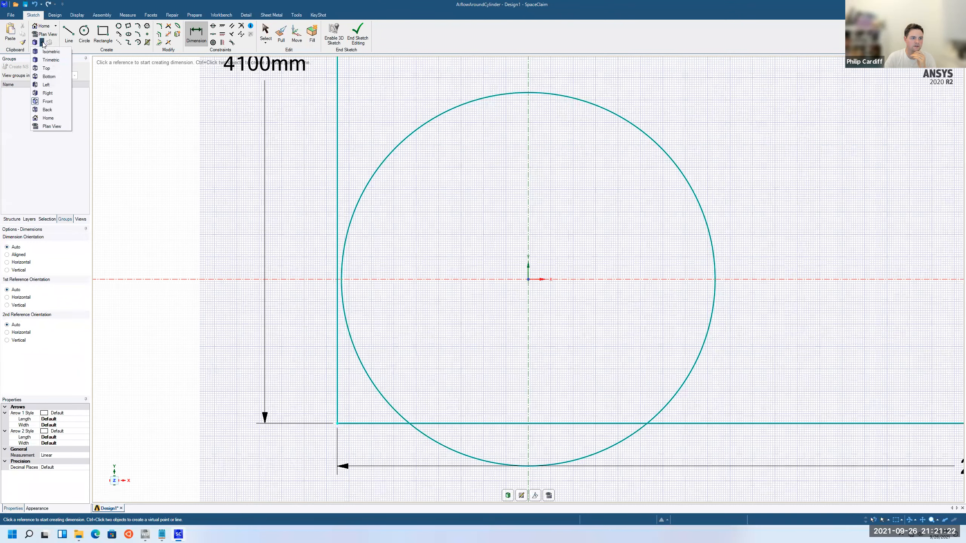
click(55, 102)
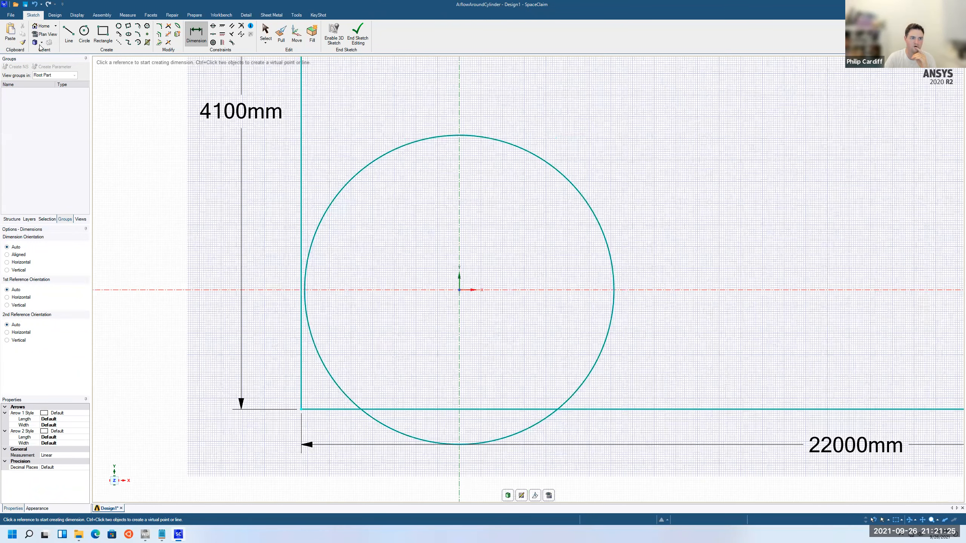
click(55, 15)
click(81, 42)
click(95, 60)
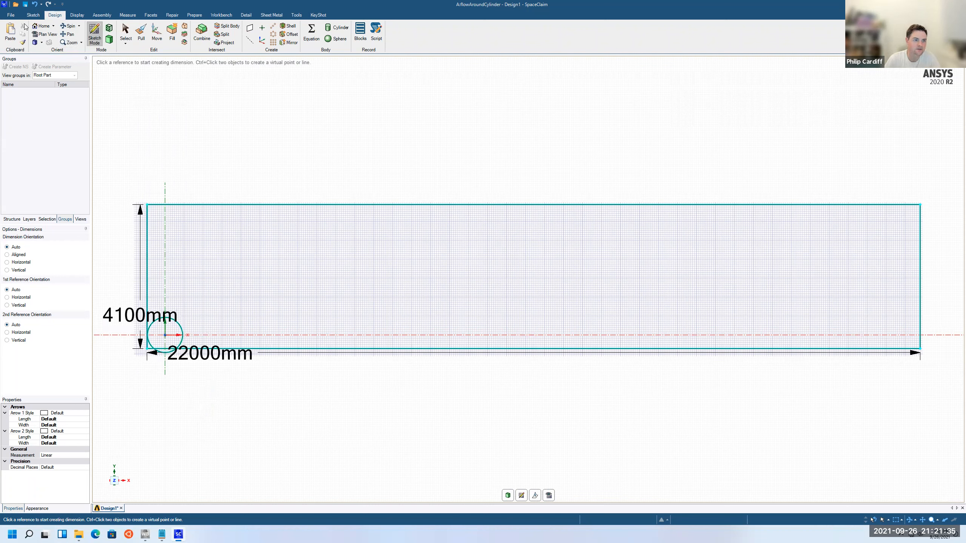
click(33, 15)
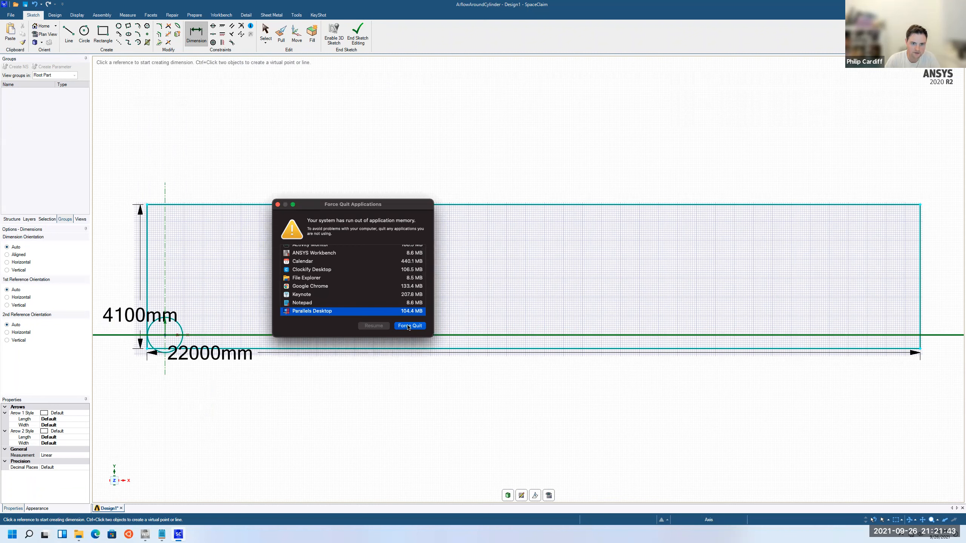
click(279, 205)
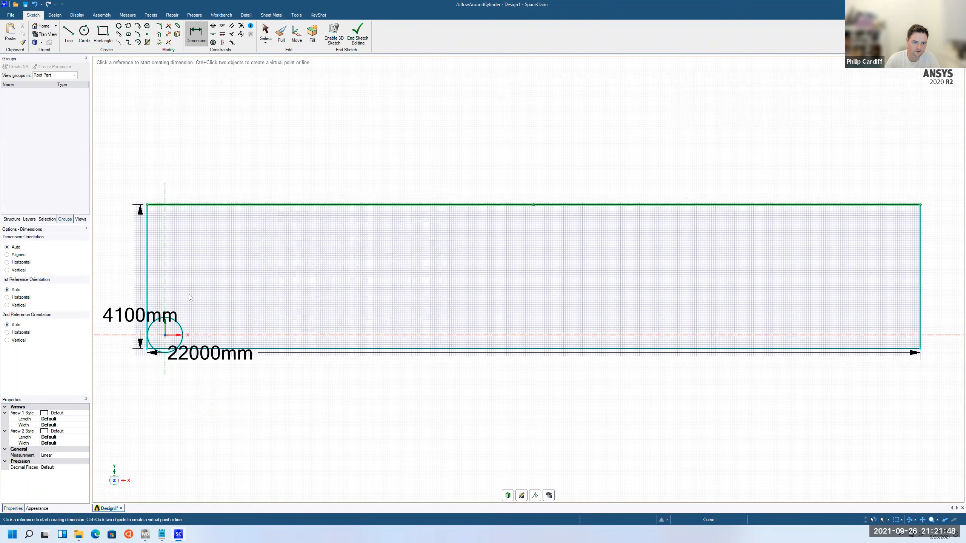
click(148, 328)
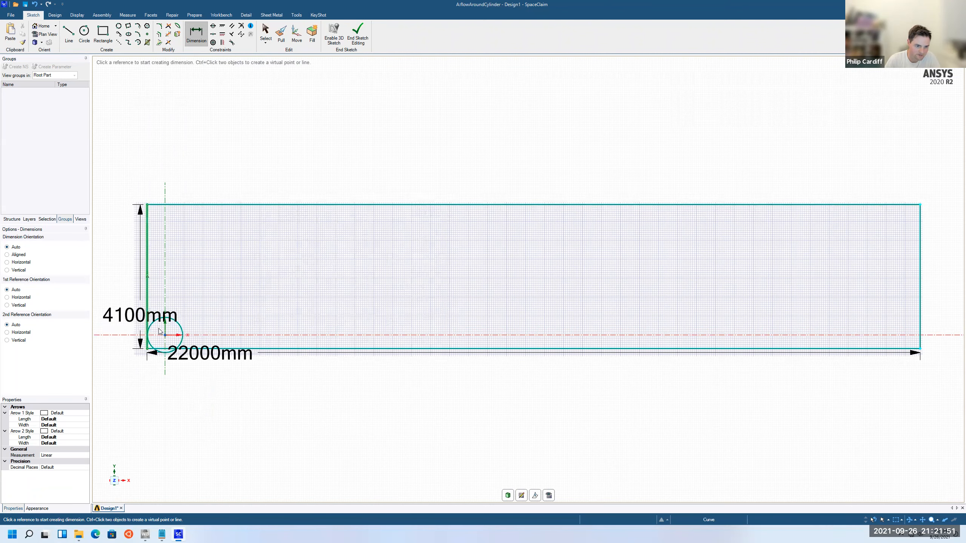
click(163, 293)
click(219, 277)
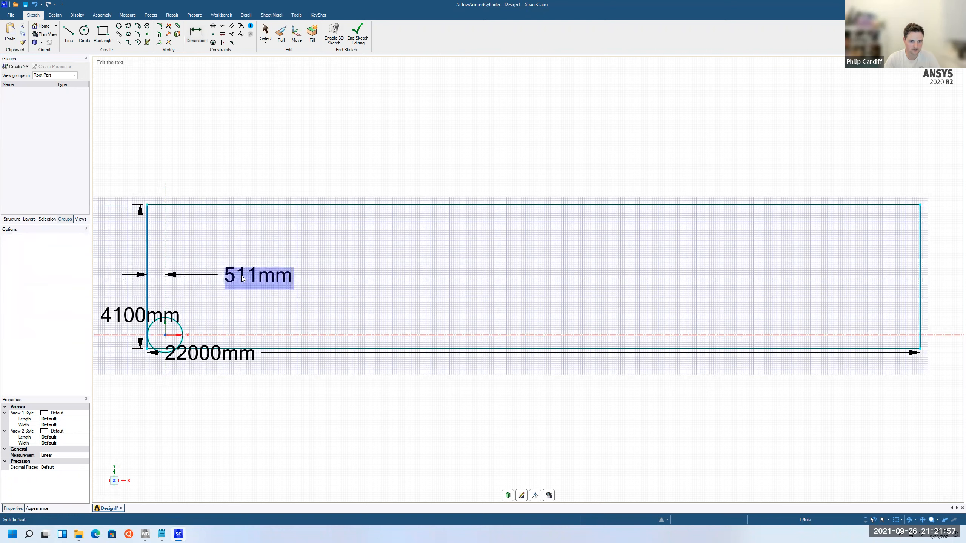
key(BackSpace)
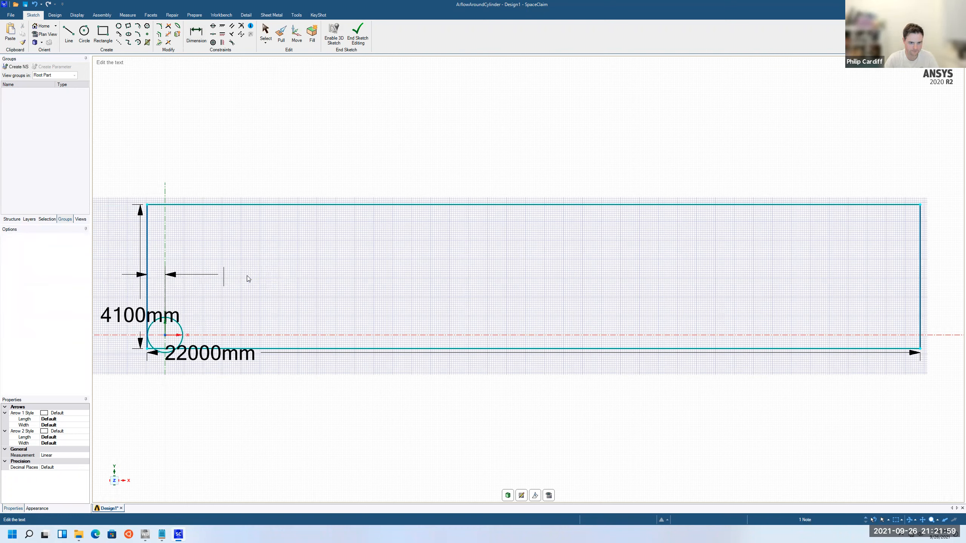
text(2m)
key(Return)
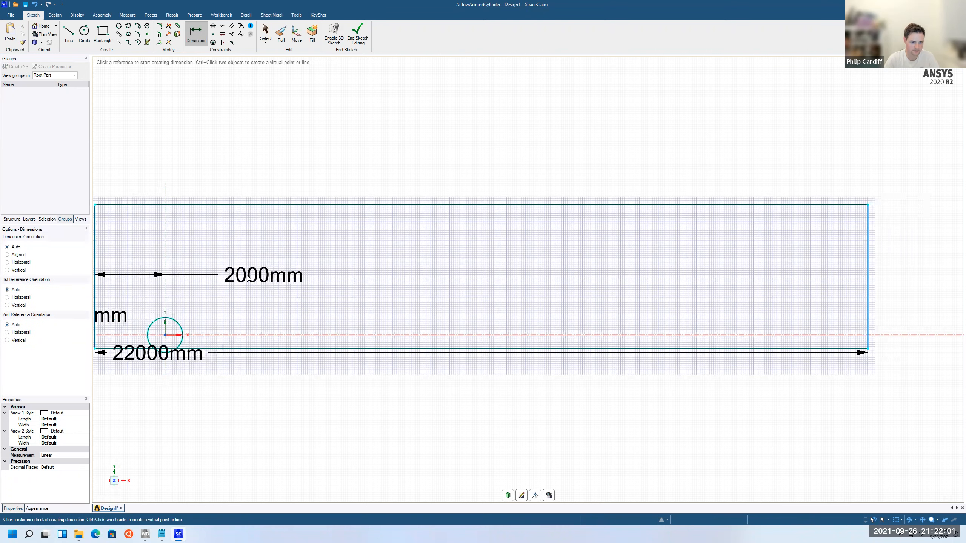
Step: Dimension the vertical distance from the horizontal axis through the circle's centre to the rectangle's bottom edge and set it to 2 m
click(160, 336)
click(142, 348)
click(234, 345)
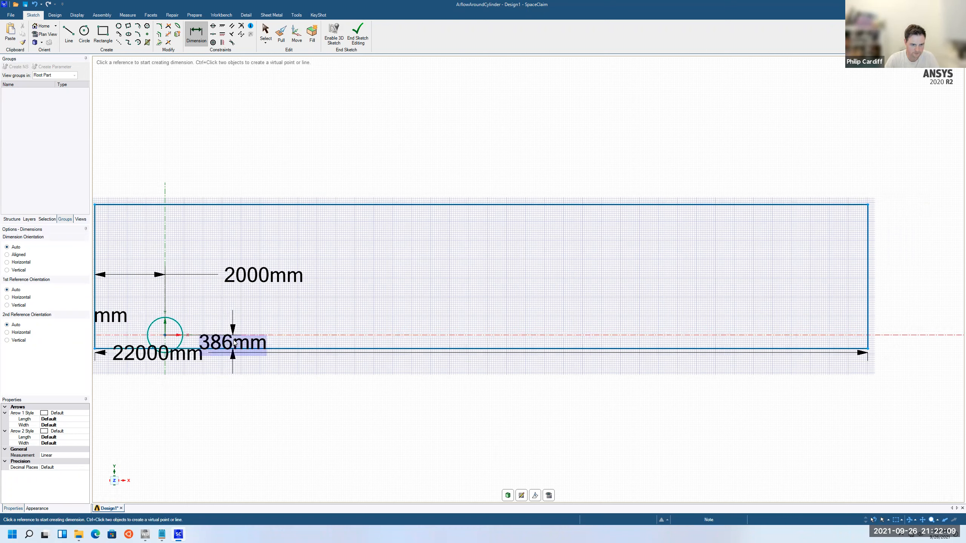
click(228, 342)
text(2m)
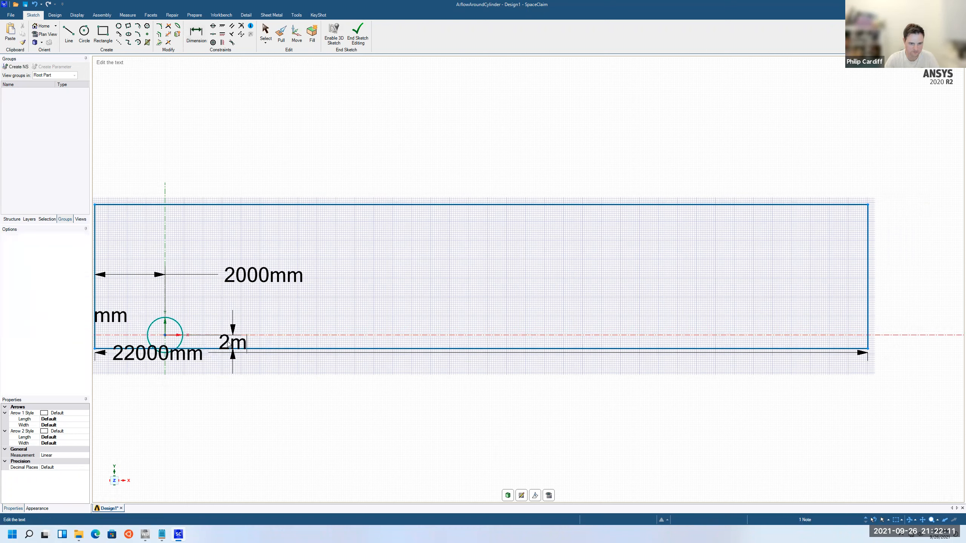
key(Return)
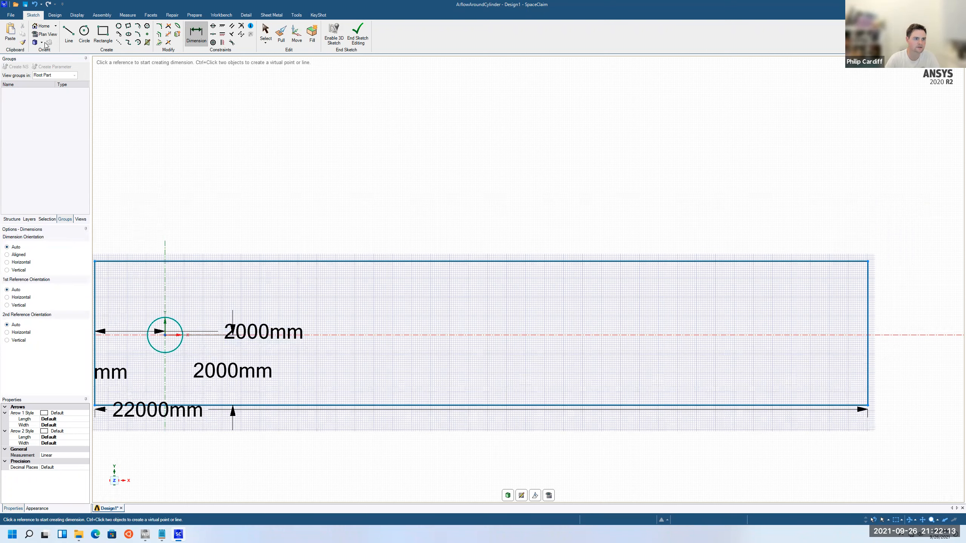
Step: Show the whole sketch in Front view and end sketch editing to convert the profile into a surface
click(41, 42)
click(52, 103)
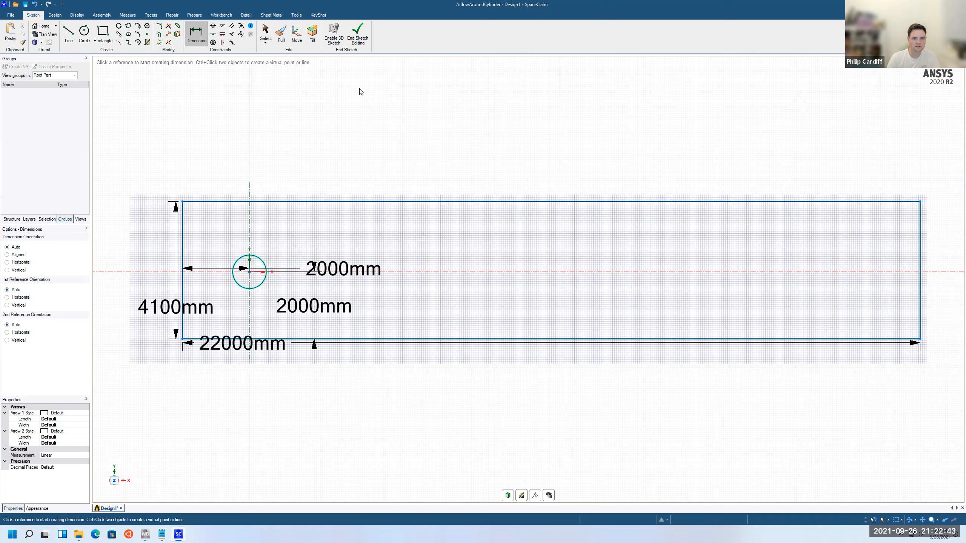
click(357, 35)
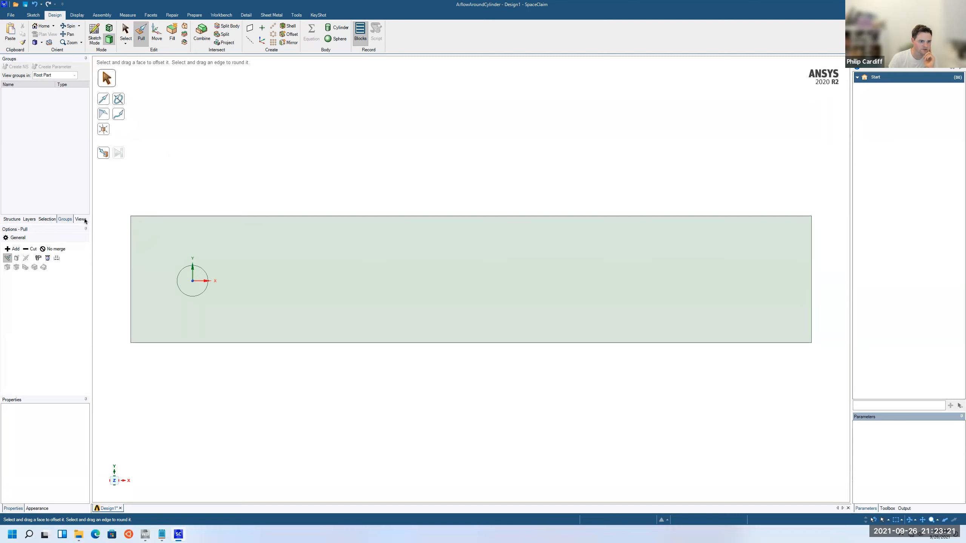
Step: Delete the circular face inside the rectangular surface to leave a hole for the cylinder
click(13, 220)
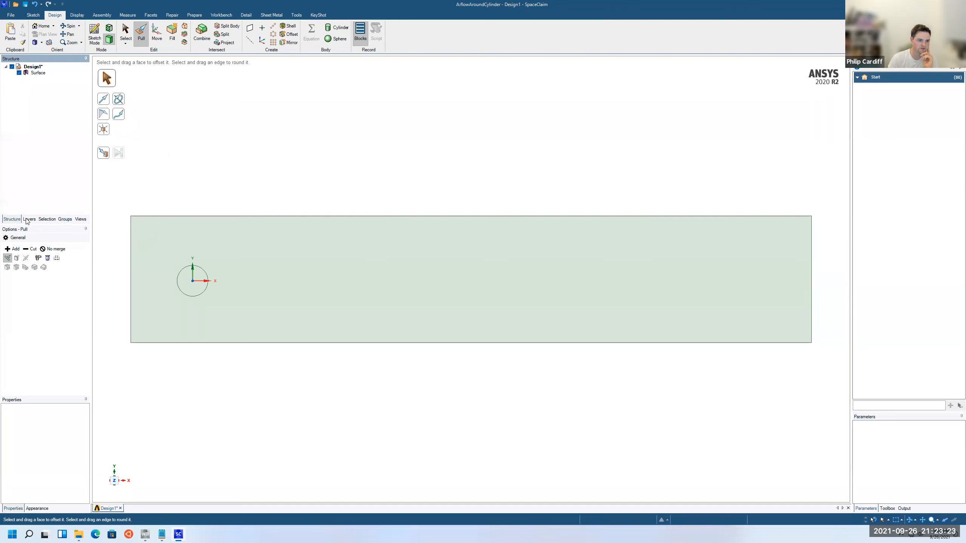
click(65, 221)
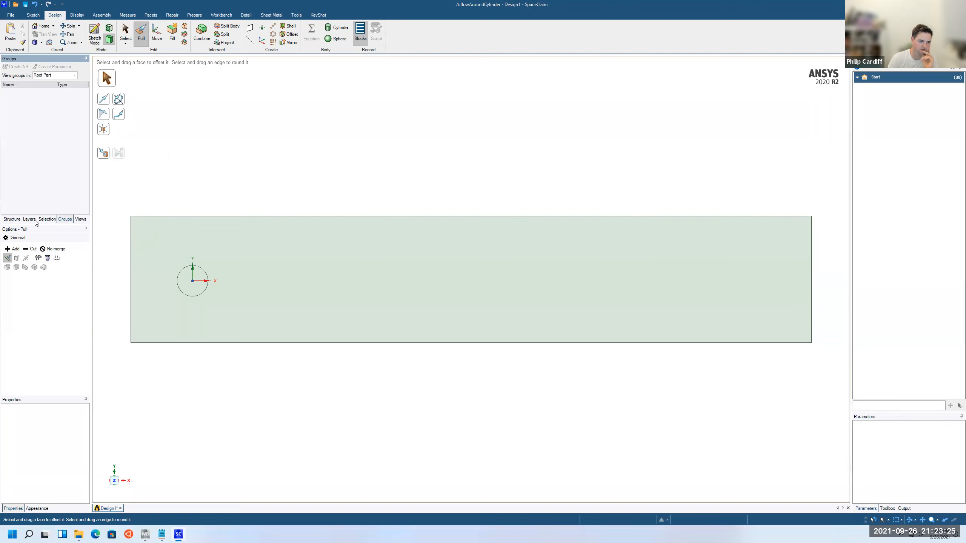
click(11, 219)
click(38, 73)
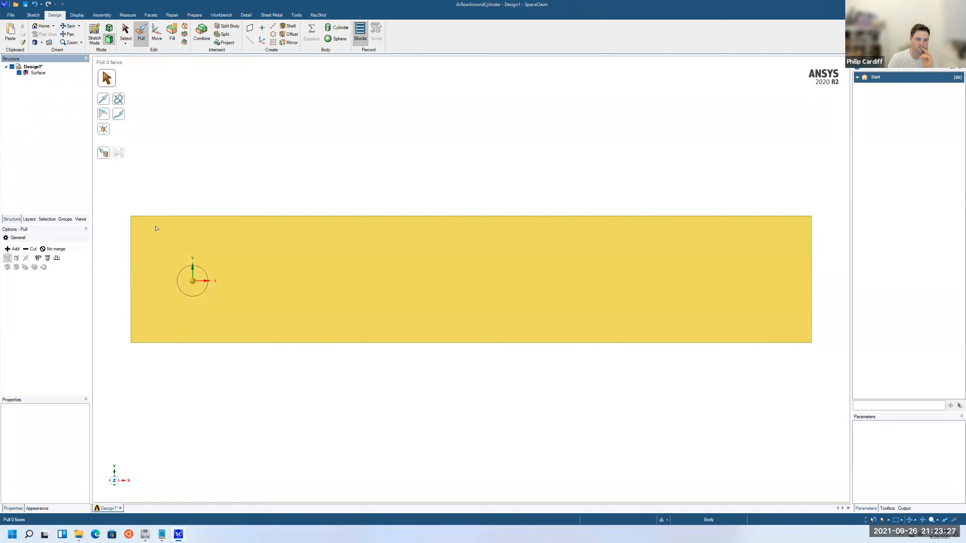
click(201, 285)
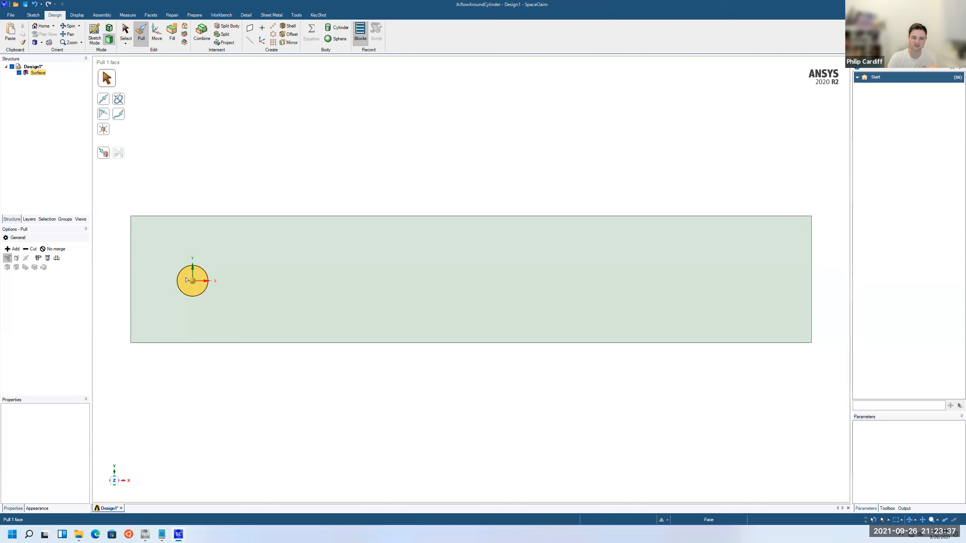
click(186, 280)
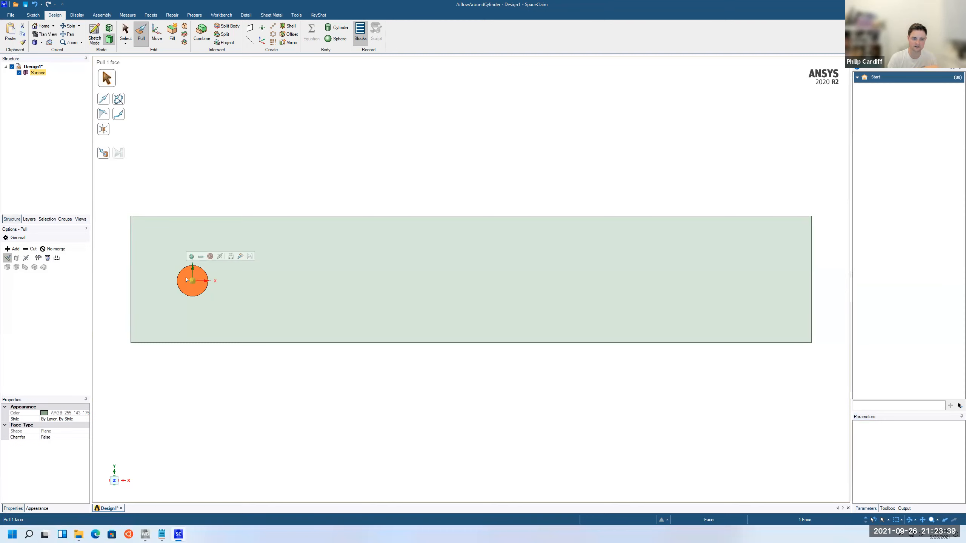
right_click(187, 280)
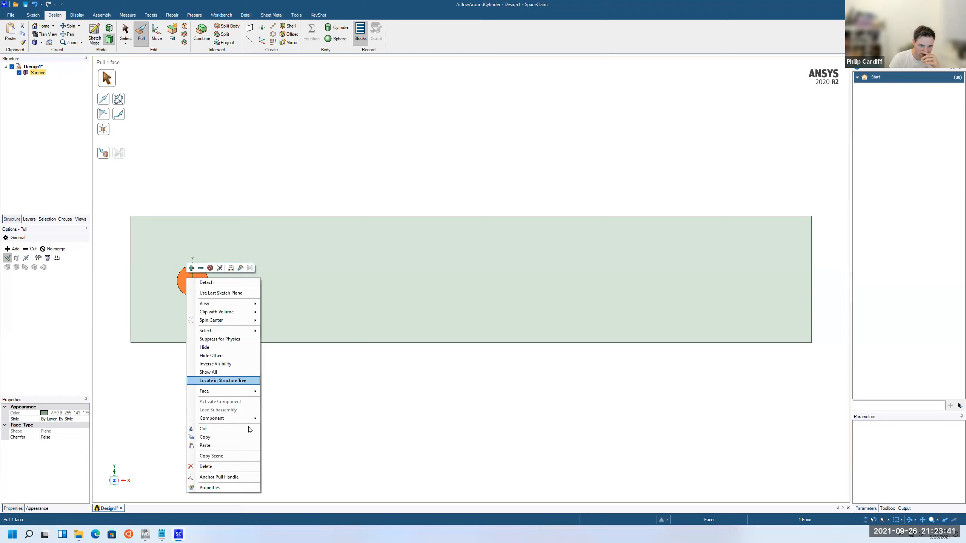
click(224, 468)
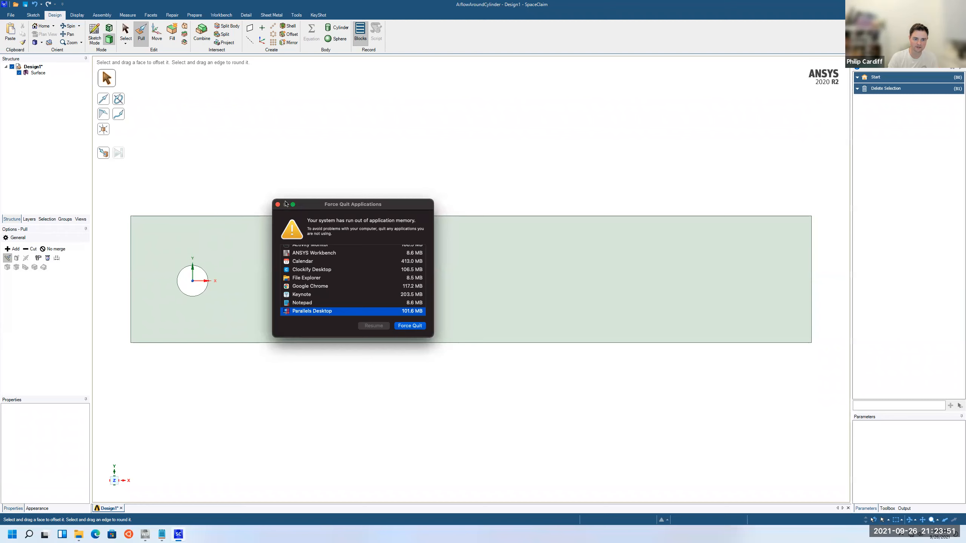
Step: Dismiss the Force Quit Applications dialog each time it appears without quitting any application
drag(279, 208, 390, 220)
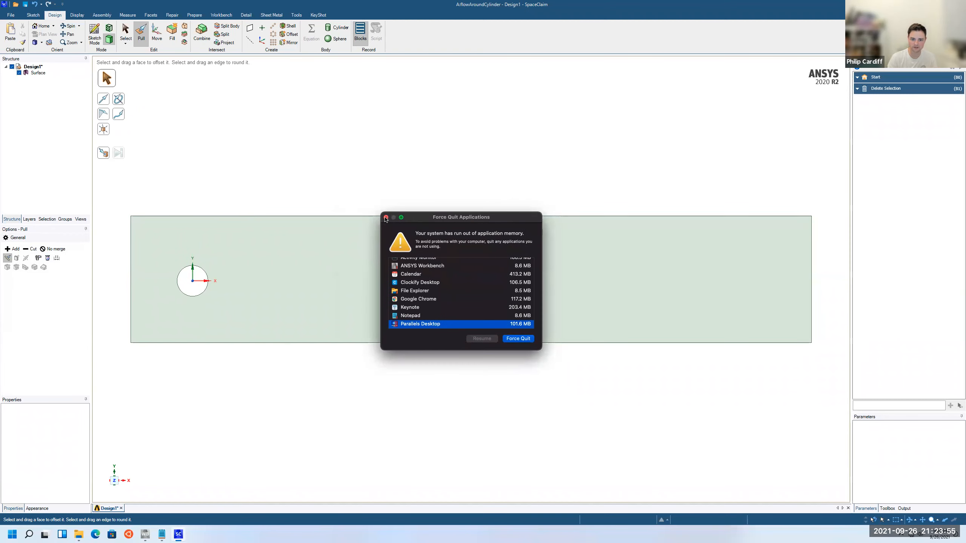
click(386, 218)
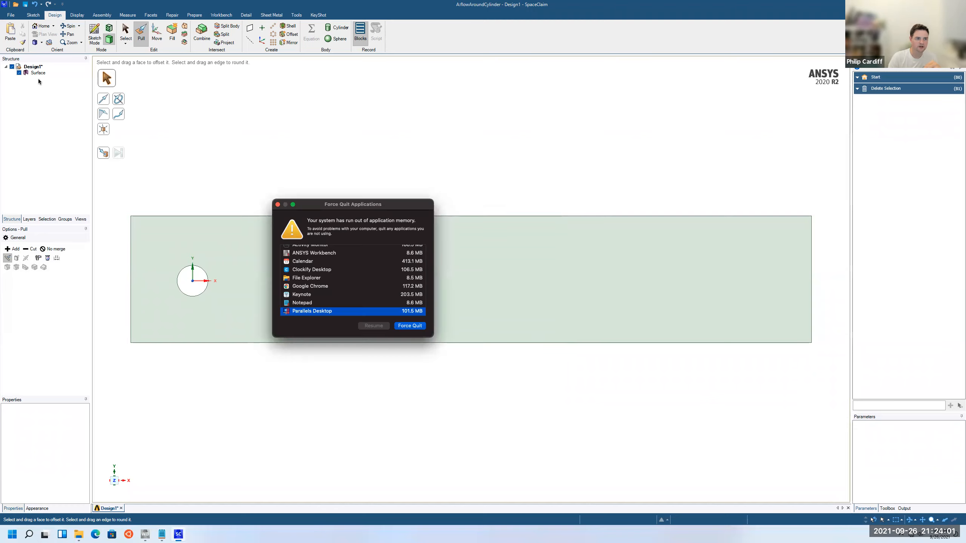
click(278, 204)
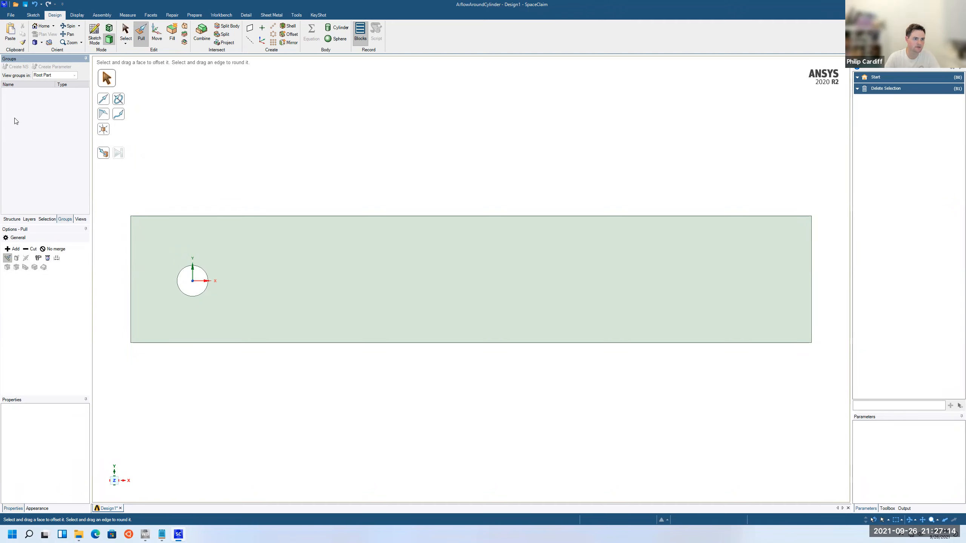
Step: Create a named selection from the left edge of the flow domain and name it inlet
click(126, 38)
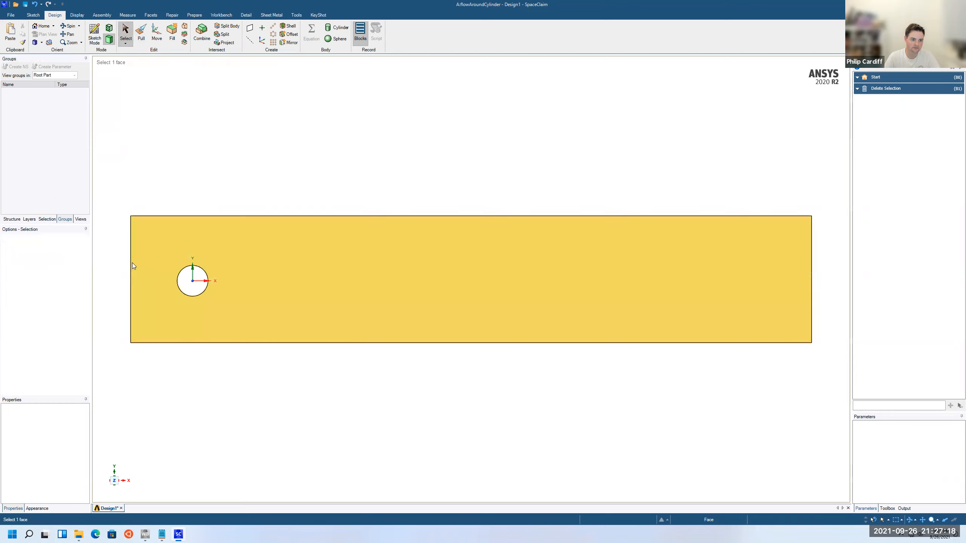
click(131, 264)
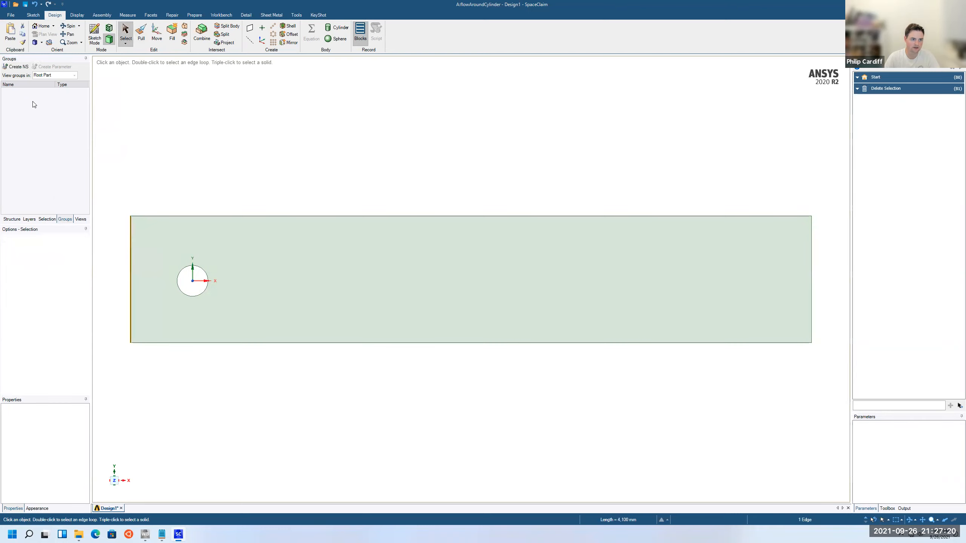
click(18, 67)
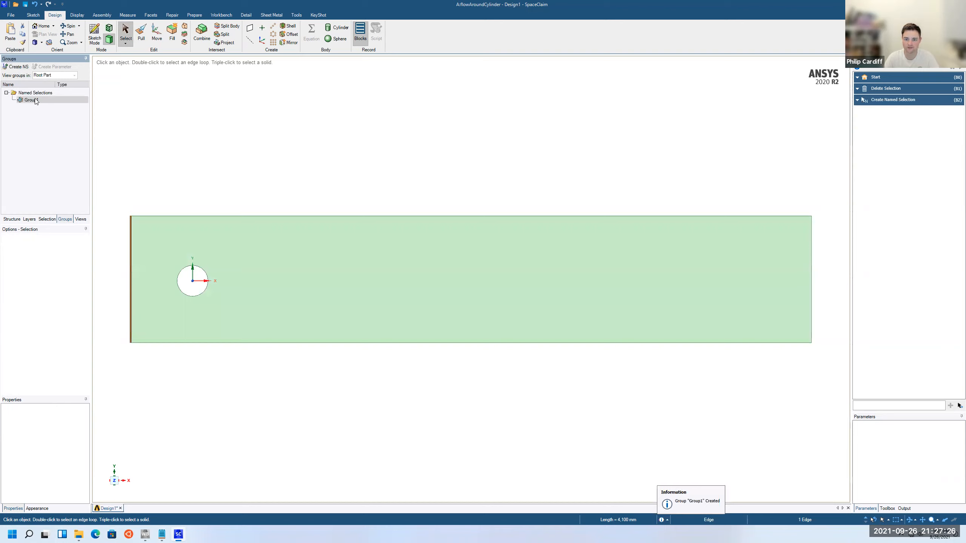
click(34, 100)
click(34, 100)
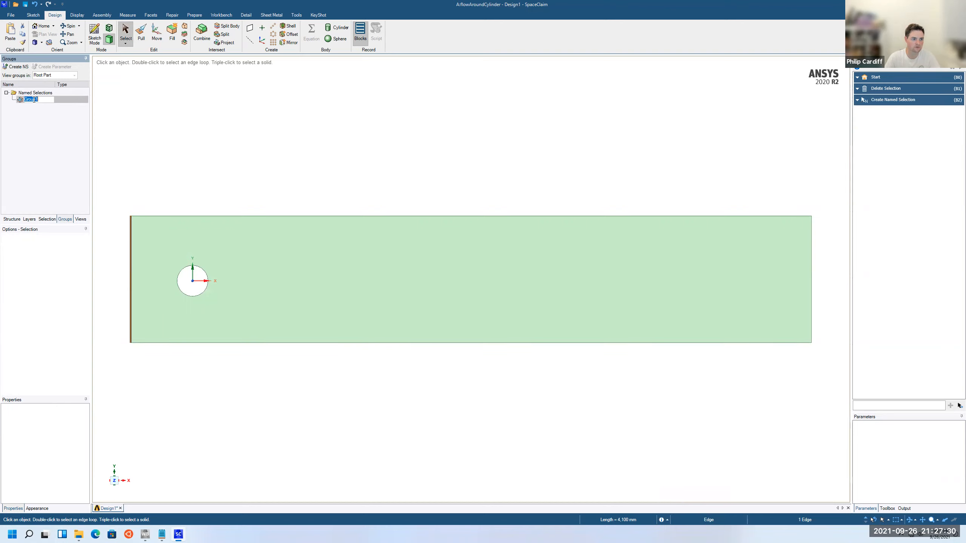
text(inlet)
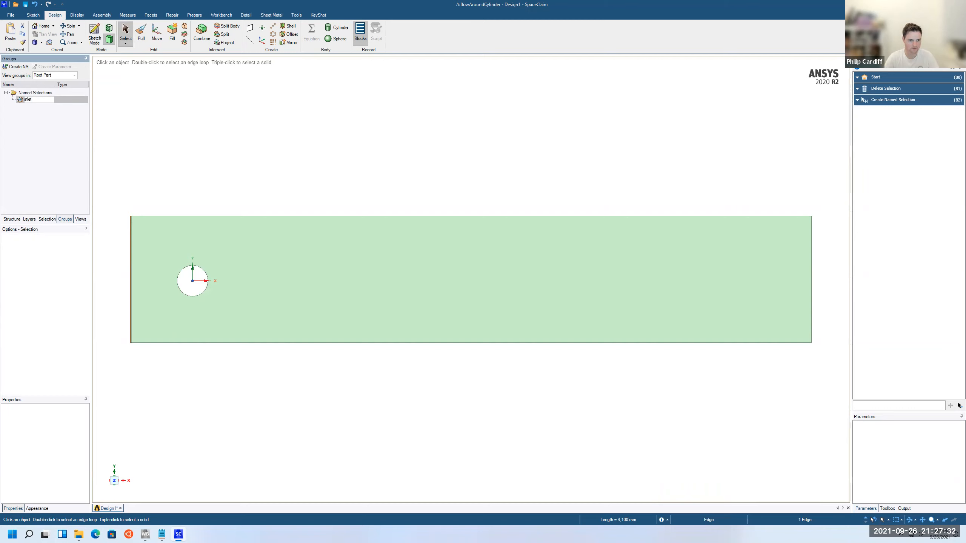
key(Return)
Step: Create a named selection from the right edge of the flow domain and name it outlet
click(811, 271)
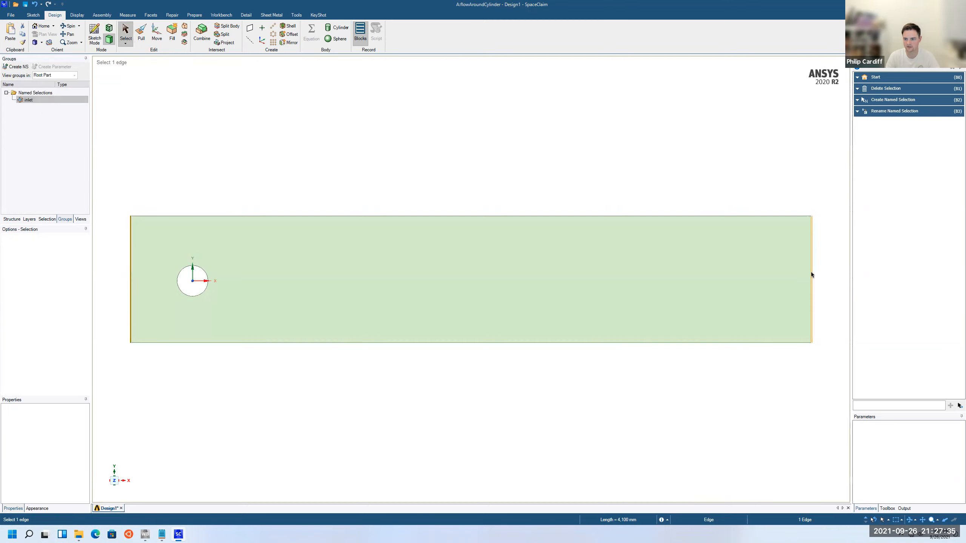
click(17, 67)
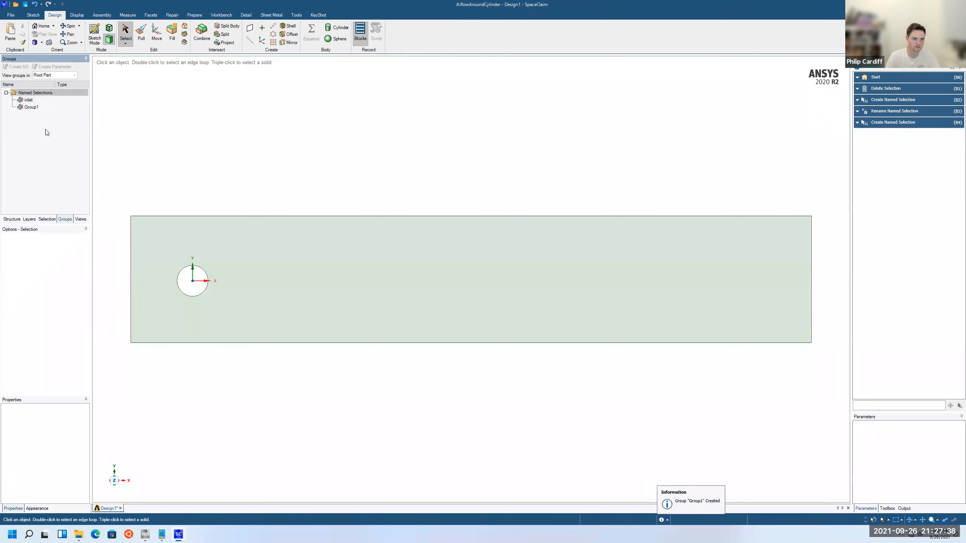
click(32, 108)
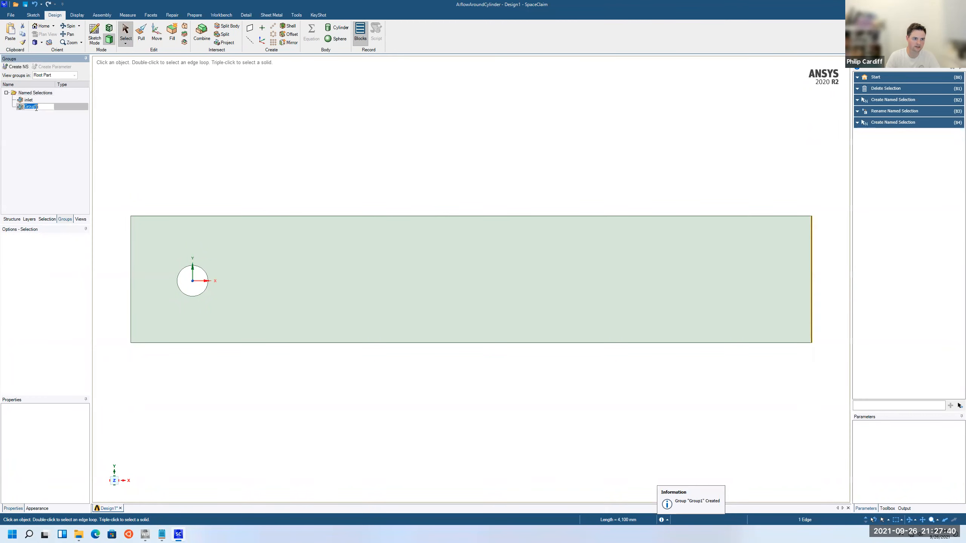
text(outlet)
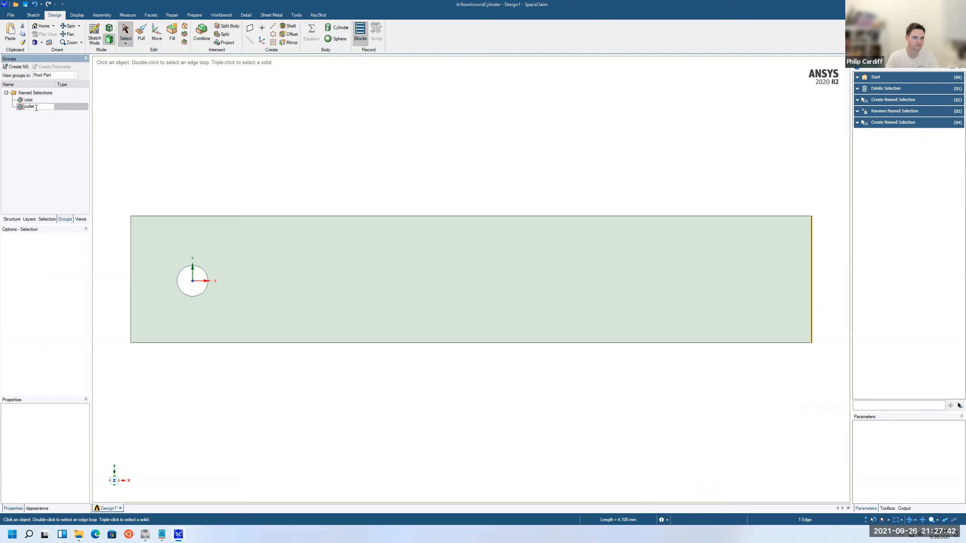
key(Return)
Step: Create a named selection from the upper and lower edges of the flow domain and name it walls
click(298, 215)
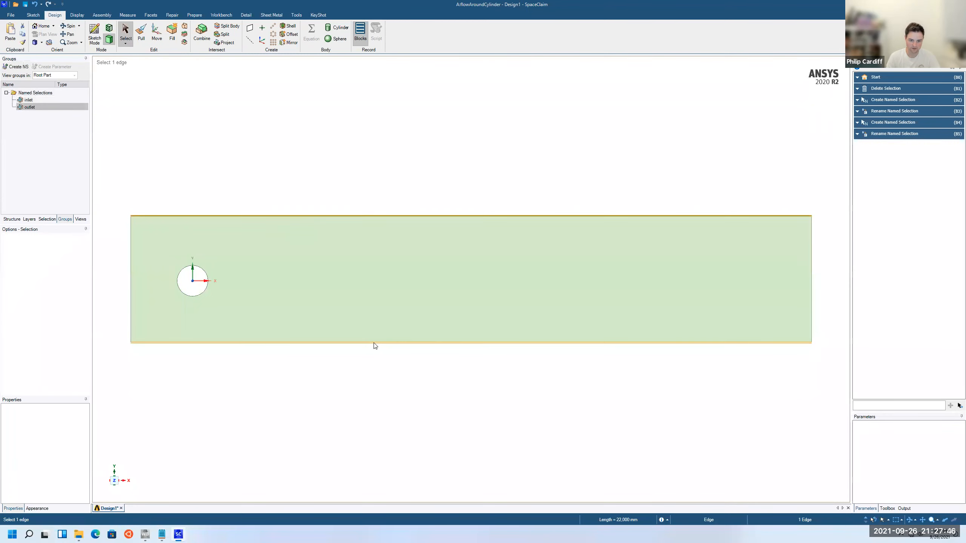
ctrl+click(375, 344)
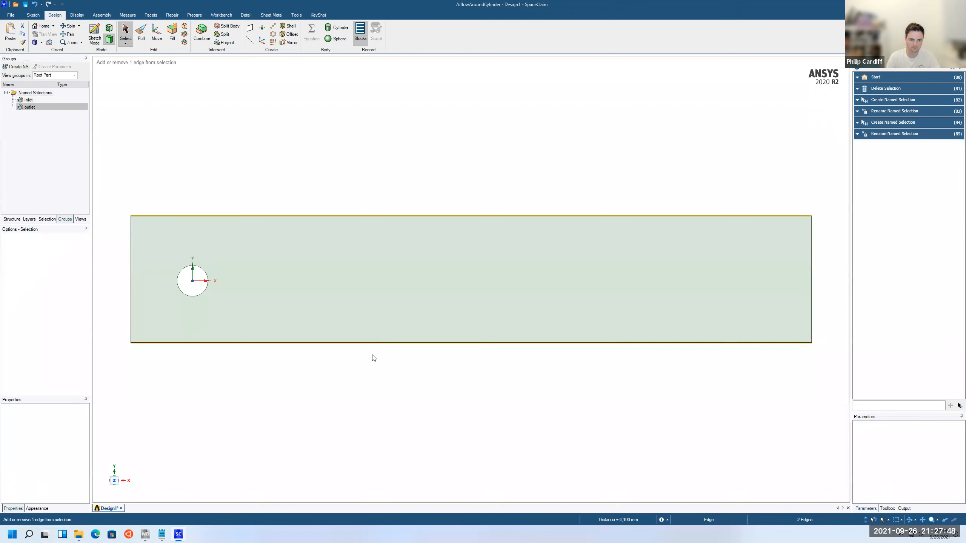
click(14, 68)
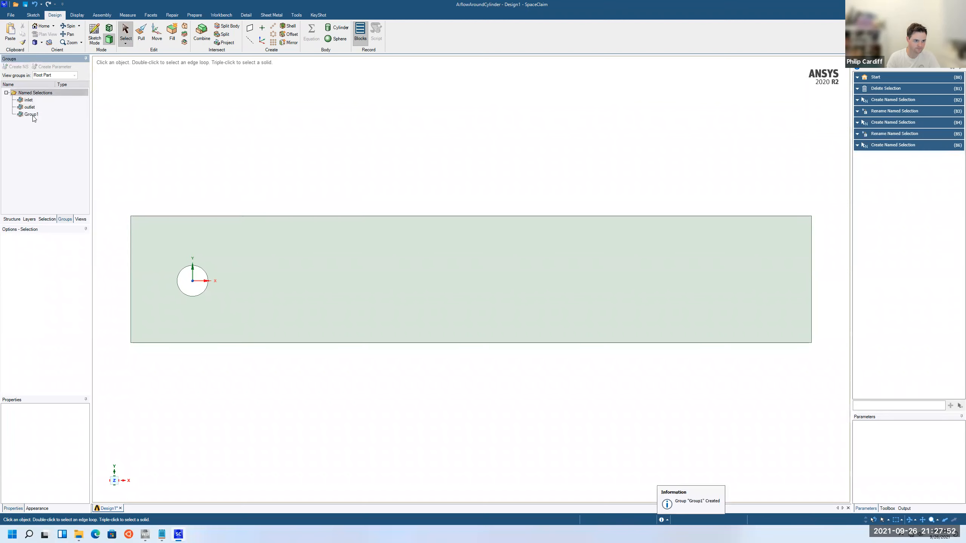
text(walls)
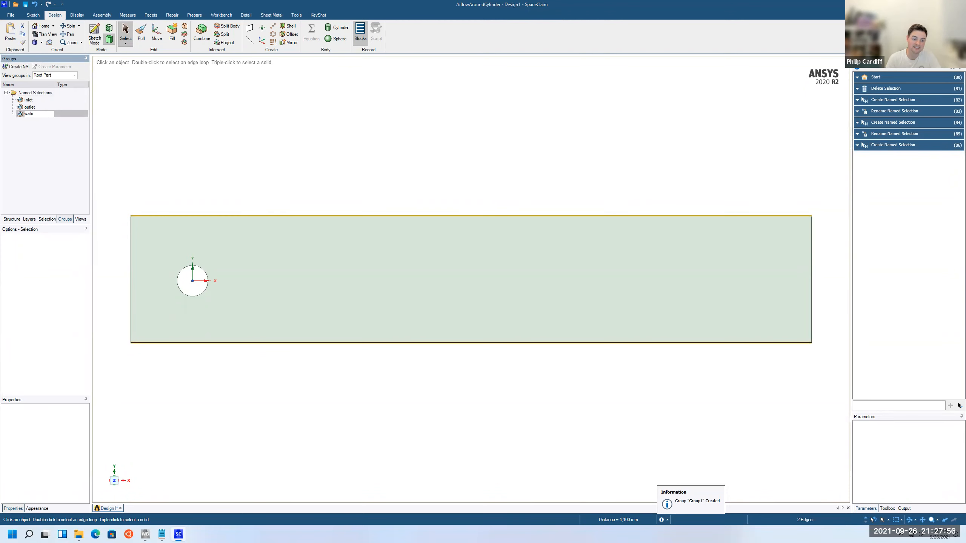
key(Return)
key(ctrl+Up)
click(392, 33)
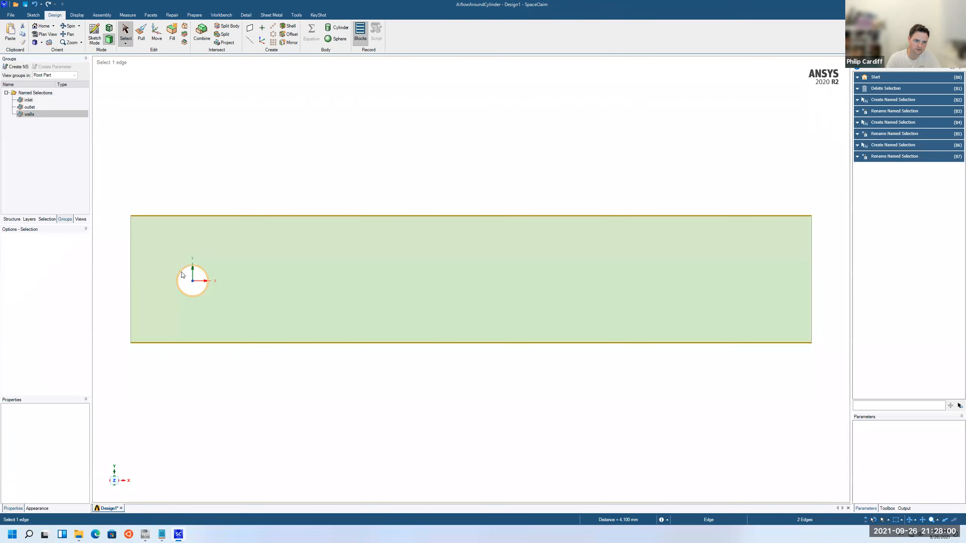
Step: Create a named selection from the circular hole edge and name it cylinder
click(180, 274)
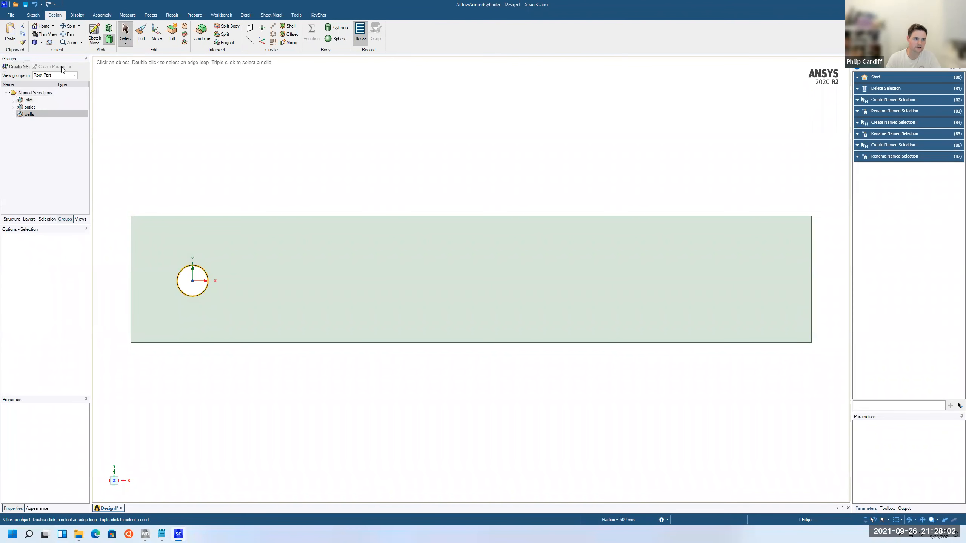
click(23, 67)
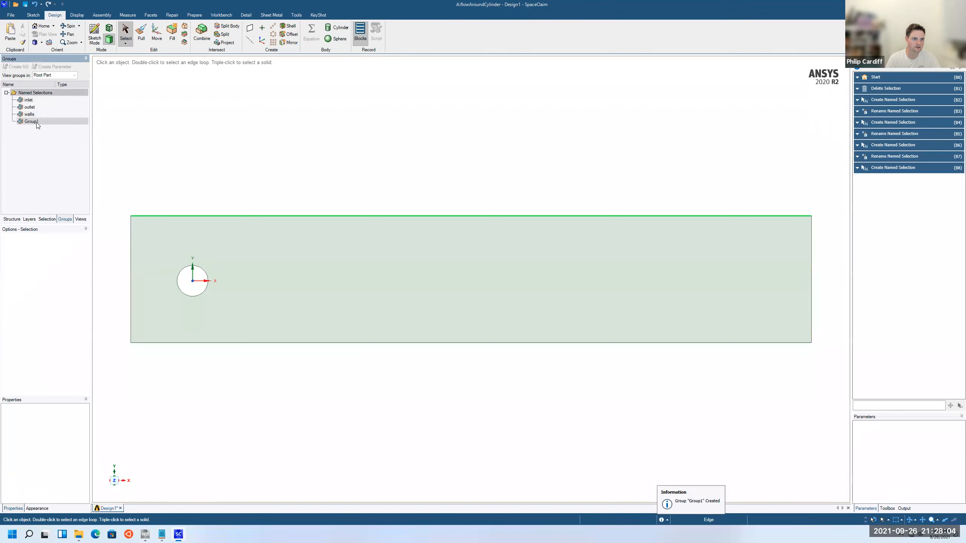
click(36, 123)
text(cylinder)
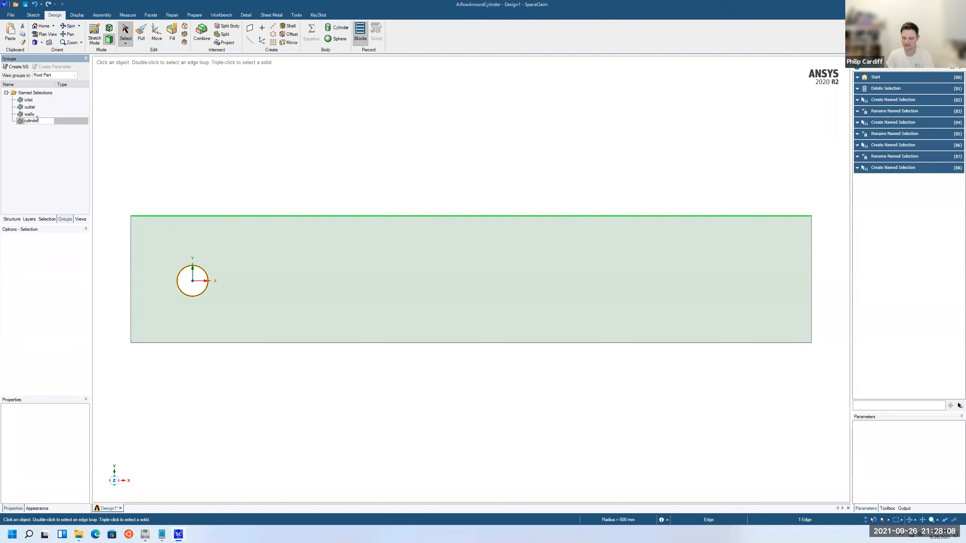
key(Return)
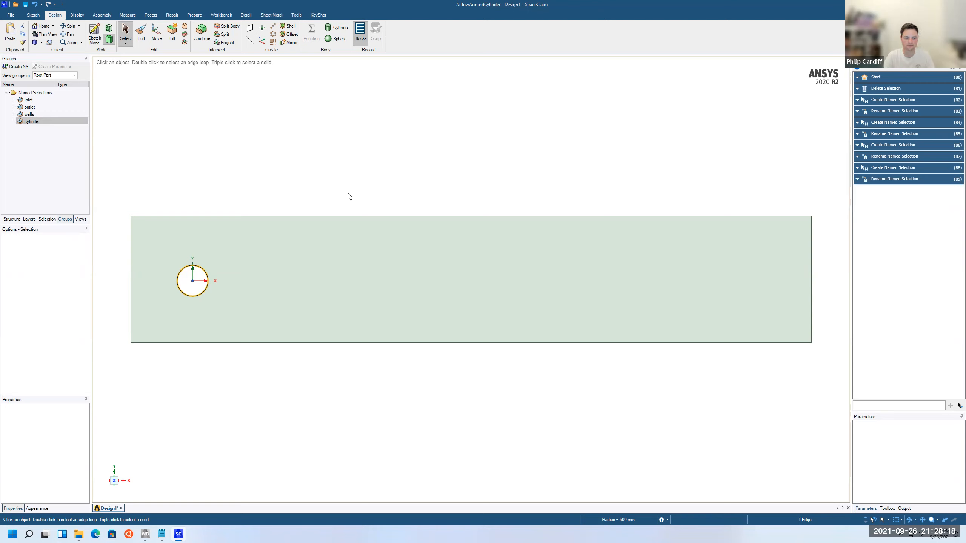
Step: Save the geometry with its named selections, return to Workbench and open the Mesh cell for editing
click(30, 114)
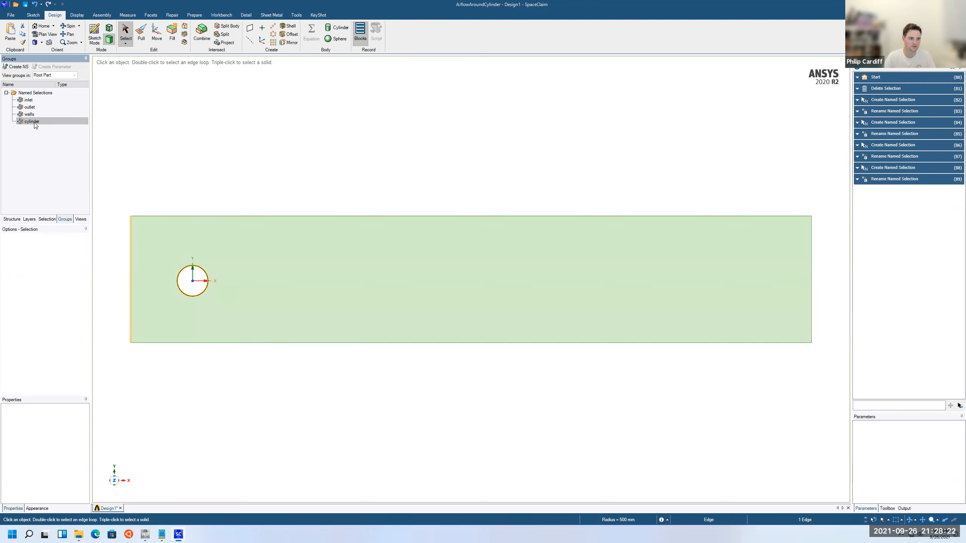
click(34, 122)
key(ctrl+s)
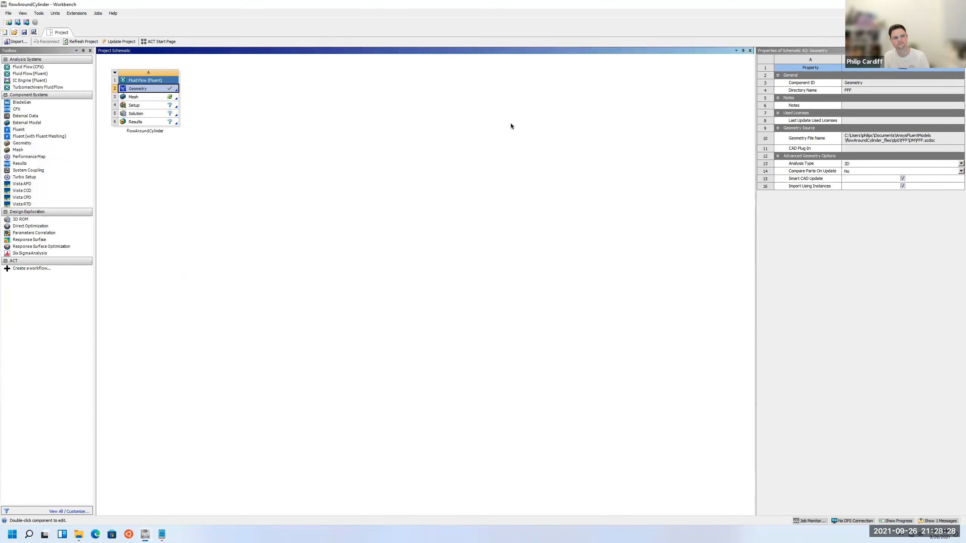
click(154, 99)
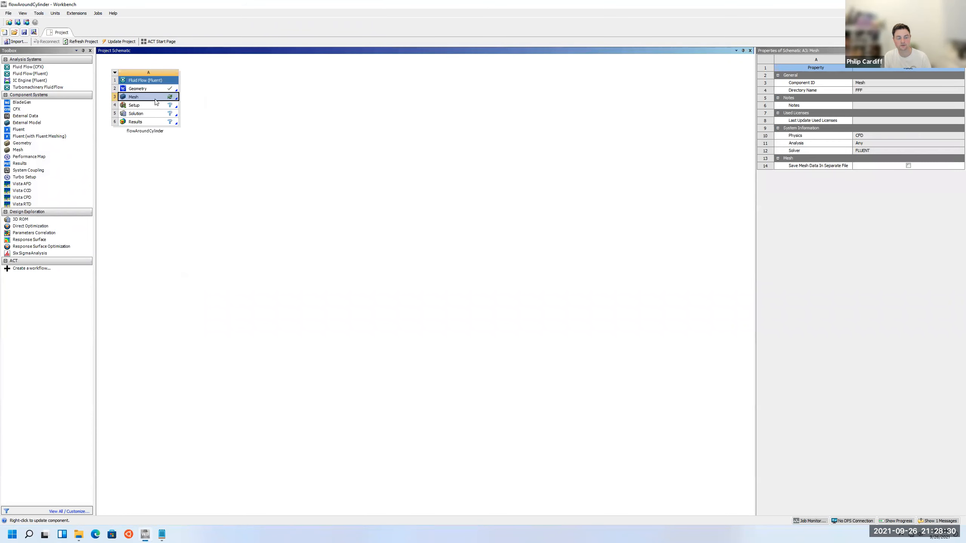
double_click(155, 102)
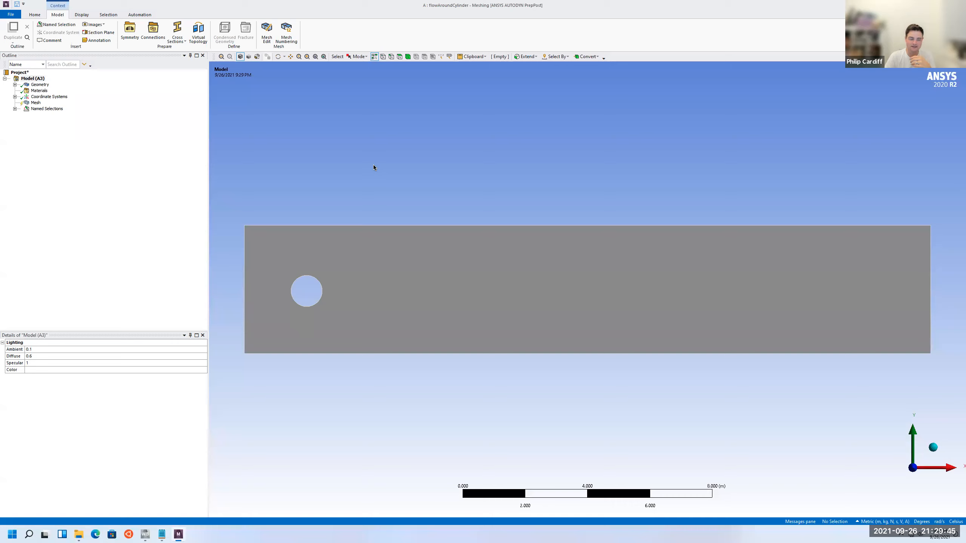
Step: Examine the imported named selections inlet, outlet, walls and cylinder to verify which edges each one covers
click(196, 156)
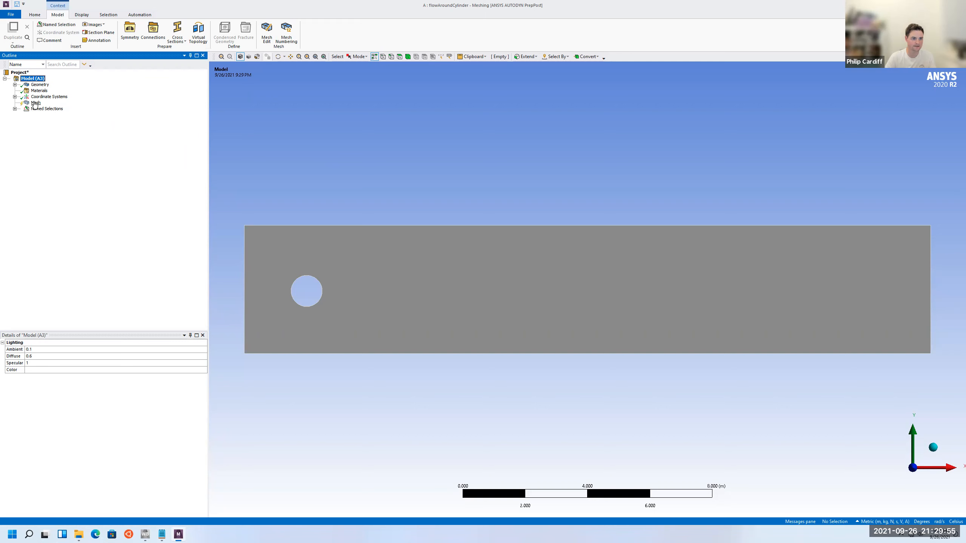
click(35, 103)
click(15, 109)
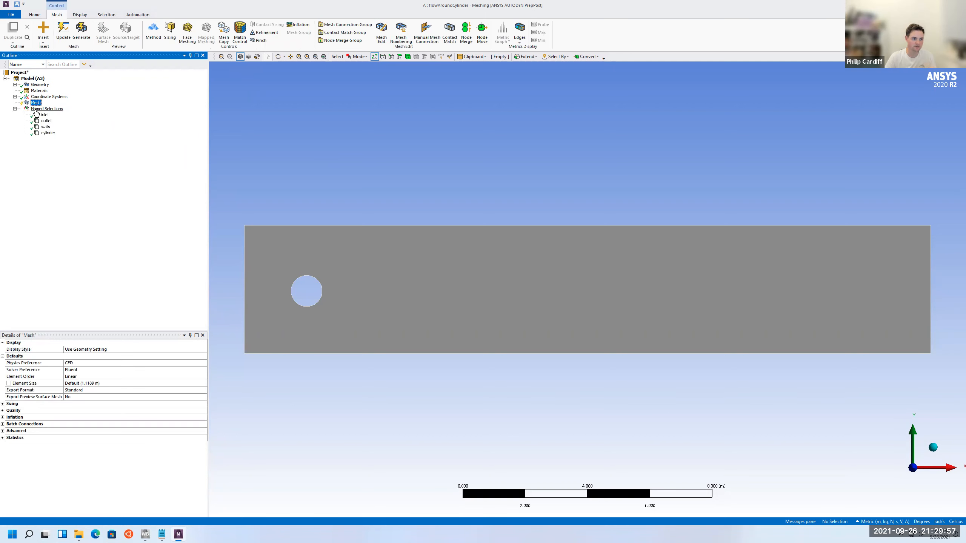
click(45, 115)
click(47, 121)
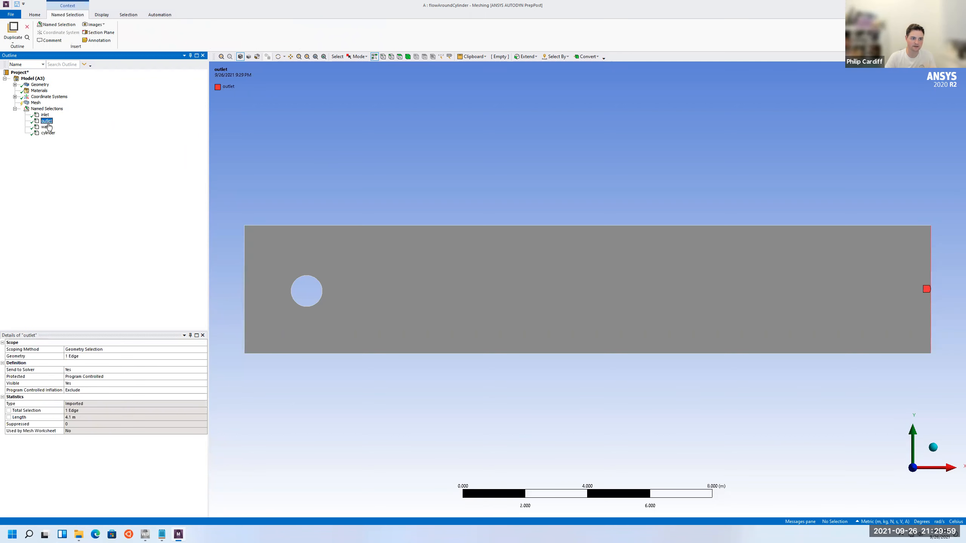
click(45, 127)
click(51, 134)
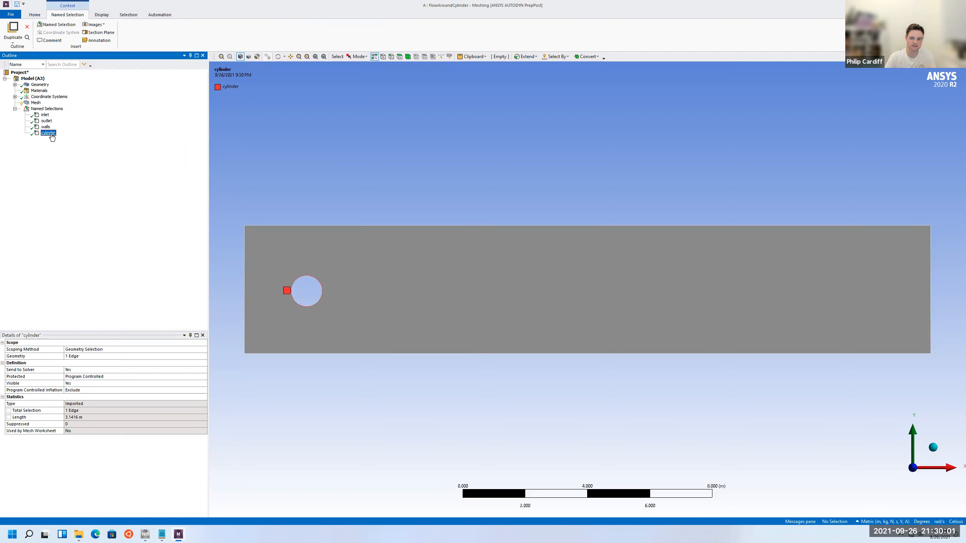
click(15, 109)
Step: Set the global mesh element size to 0.1 m and generate the mesh
click(36, 103)
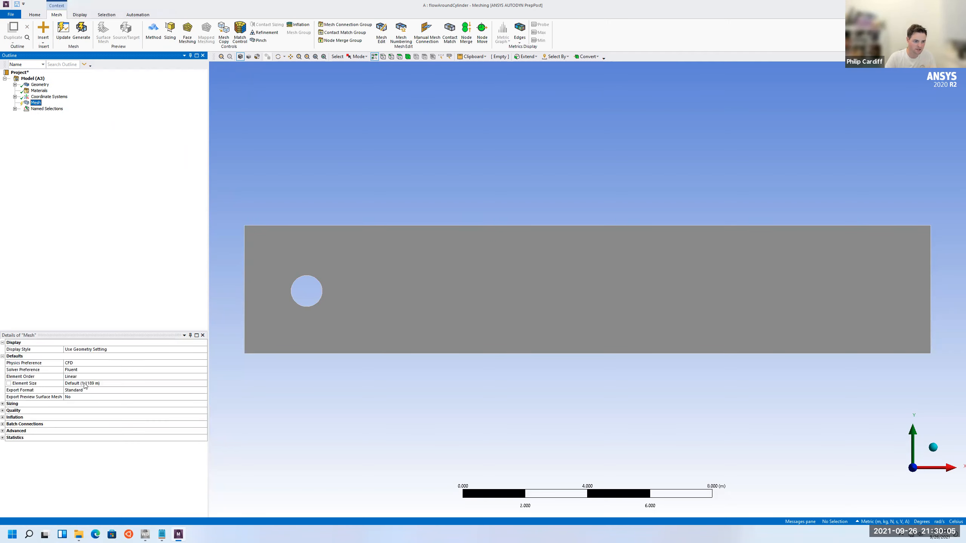
click(78, 384)
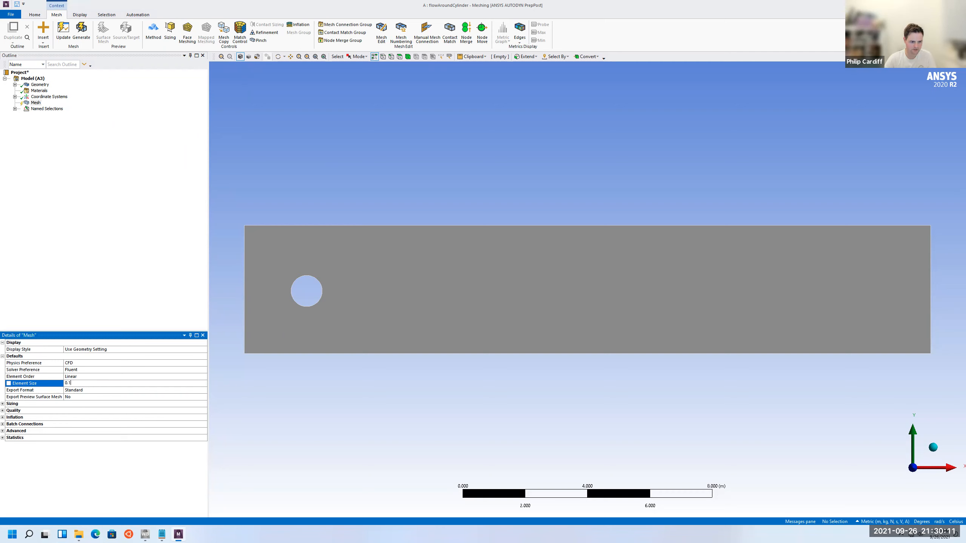
click(81, 30)
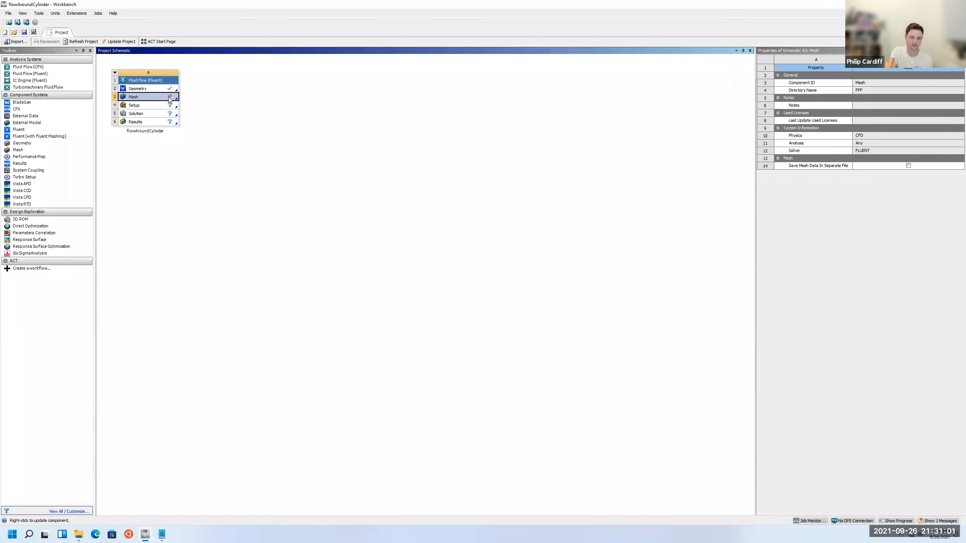
Step: Update the Mesh cell in Workbench and launch Fluent from the Setup cell with Double Precision and Display Mesh After Reading enabled
right_click(169, 99)
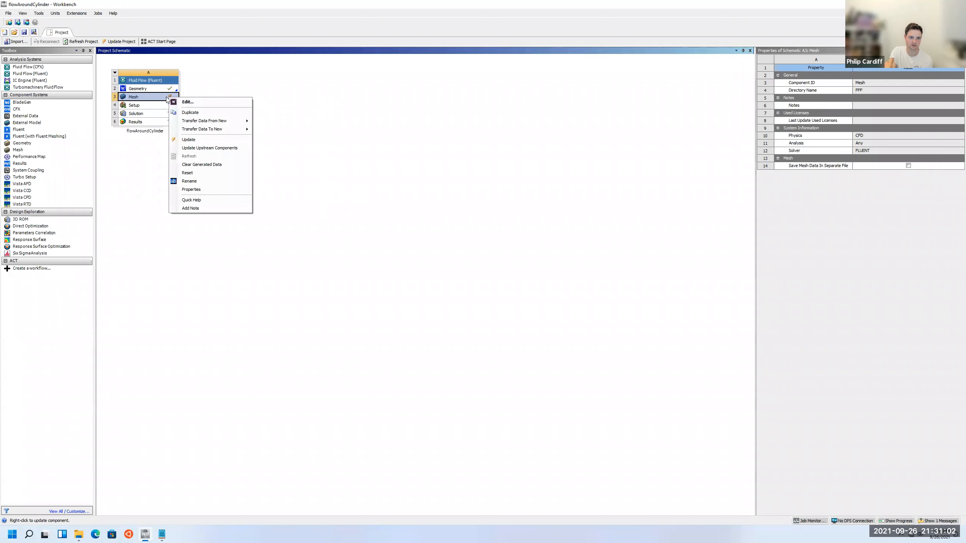
click(197, 141)
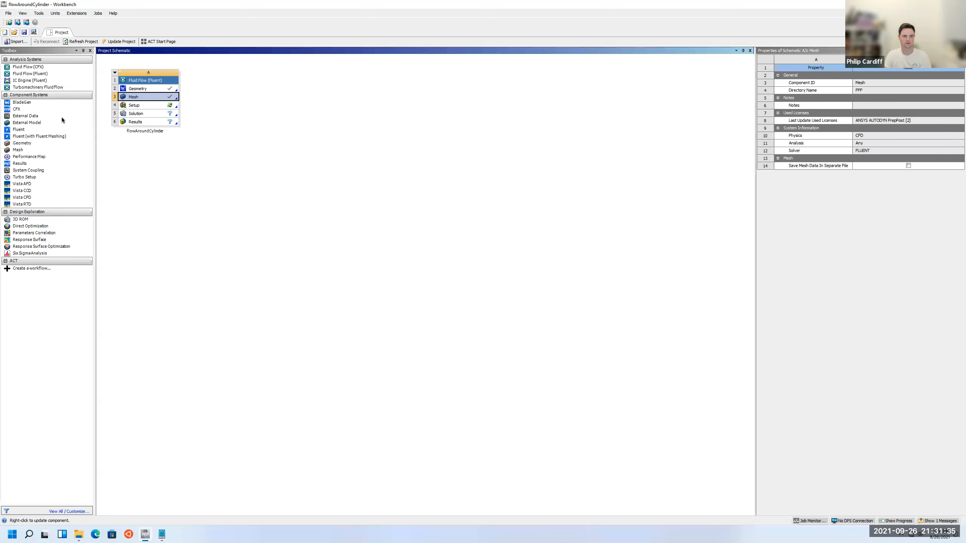
click(138, 107)
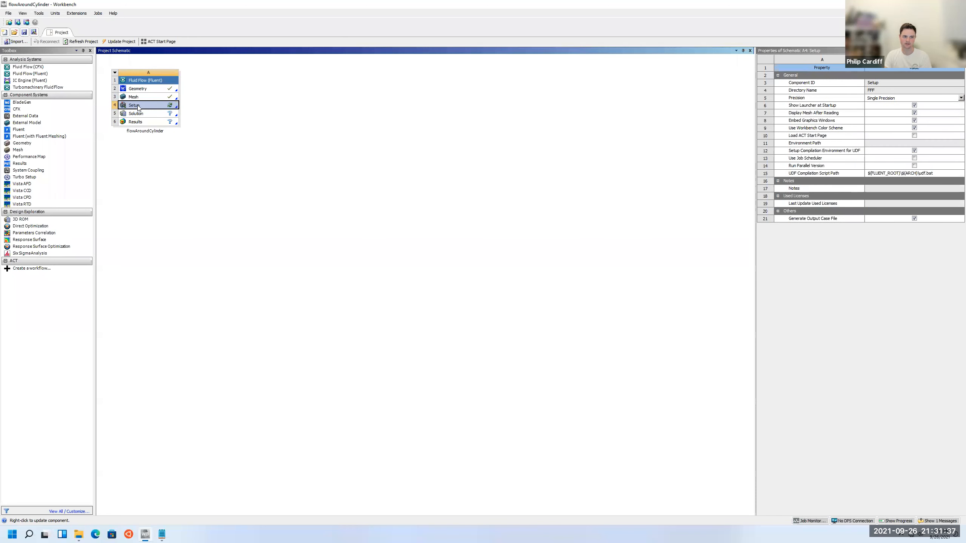
double_click(139, 108)
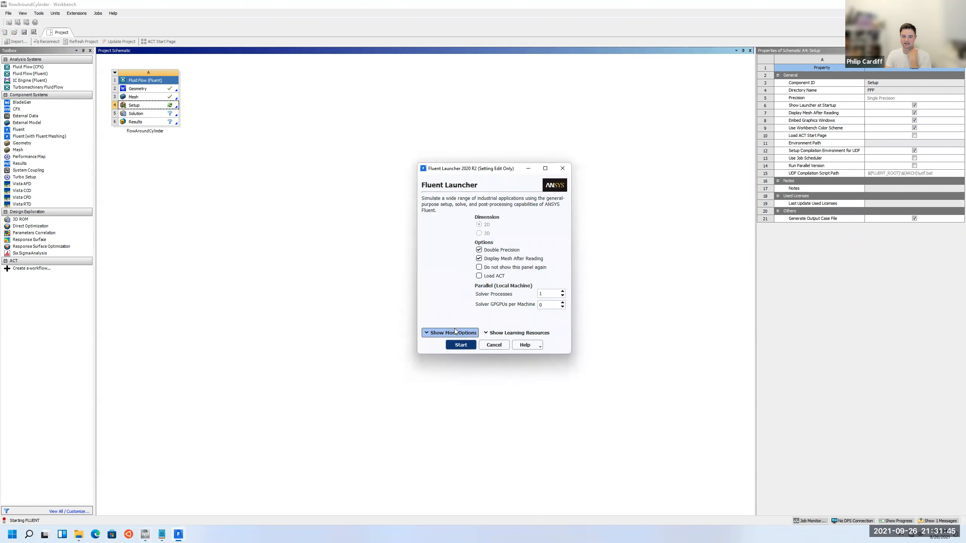
click(460, 345)
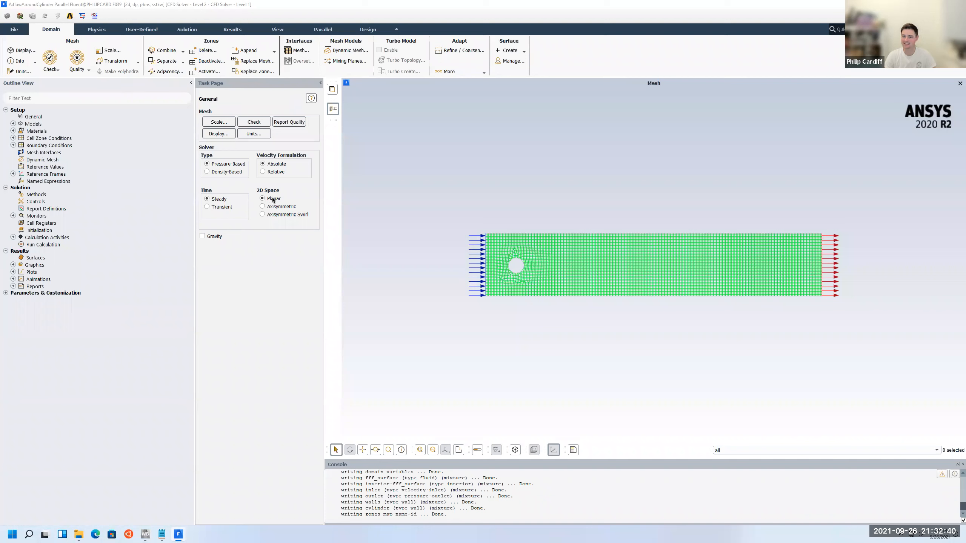
Step: Keep the solver time on Steady and verify the mesh by reviewing its domain extents in metres and running the mesh check
click(214, 207)
click(218, 198)
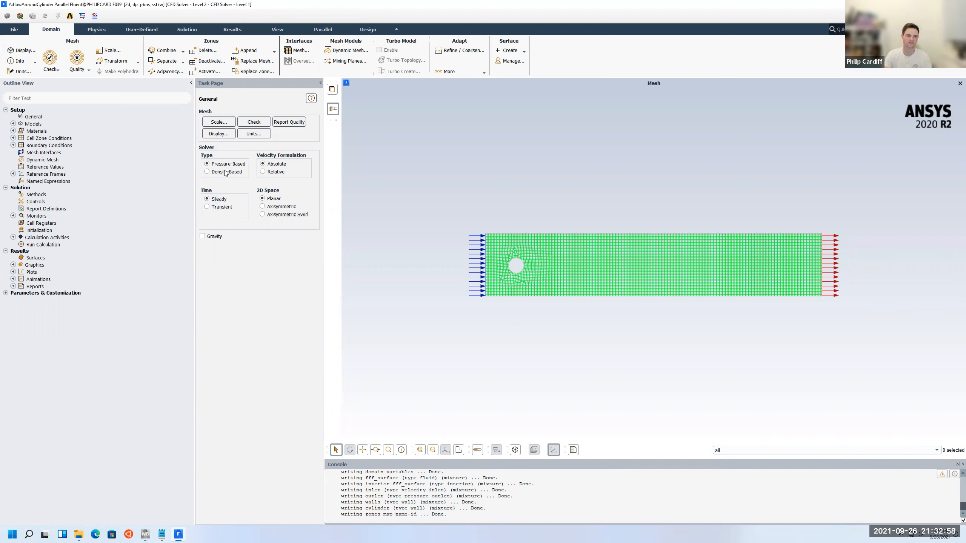
click(219, 122)
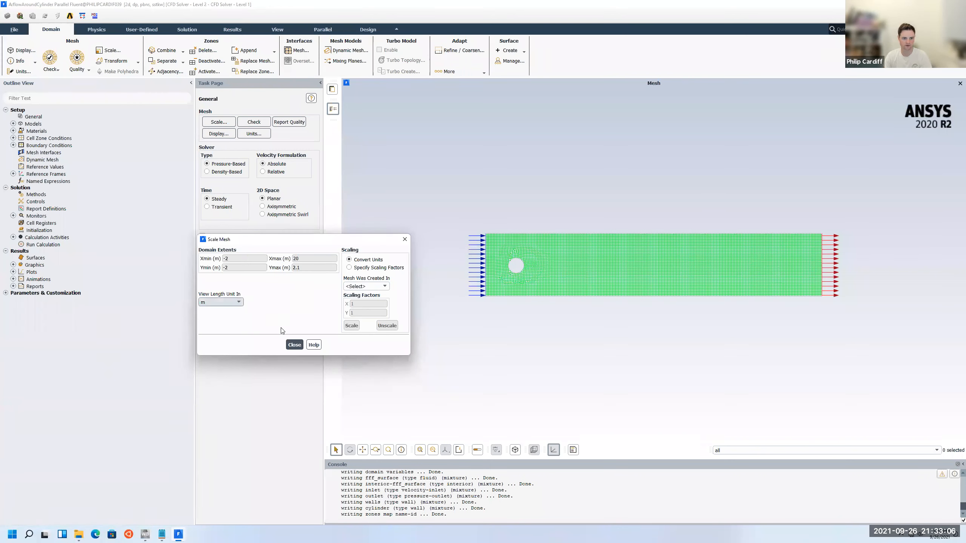
click(294, 345)
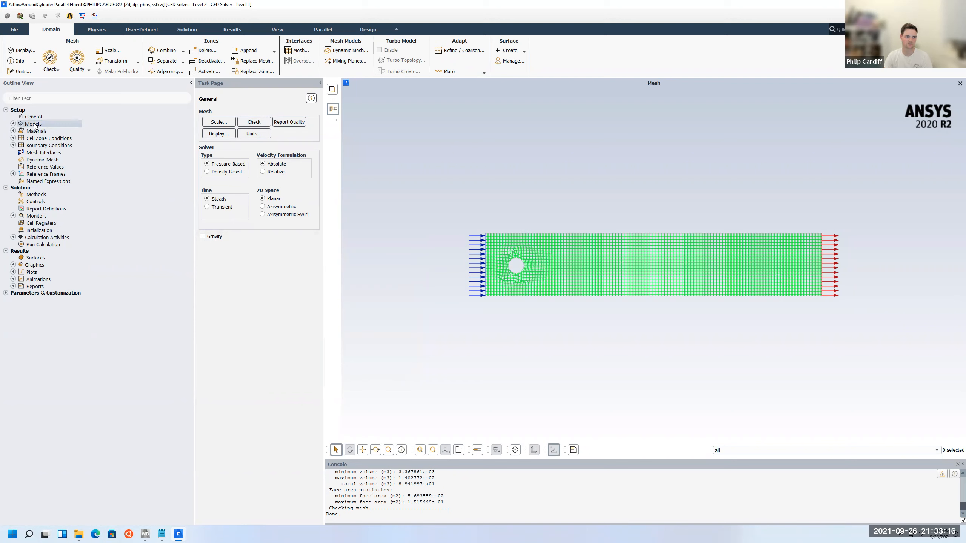
Step: Change the viscous model from SST k-omega to Laminar
click(13, 124)
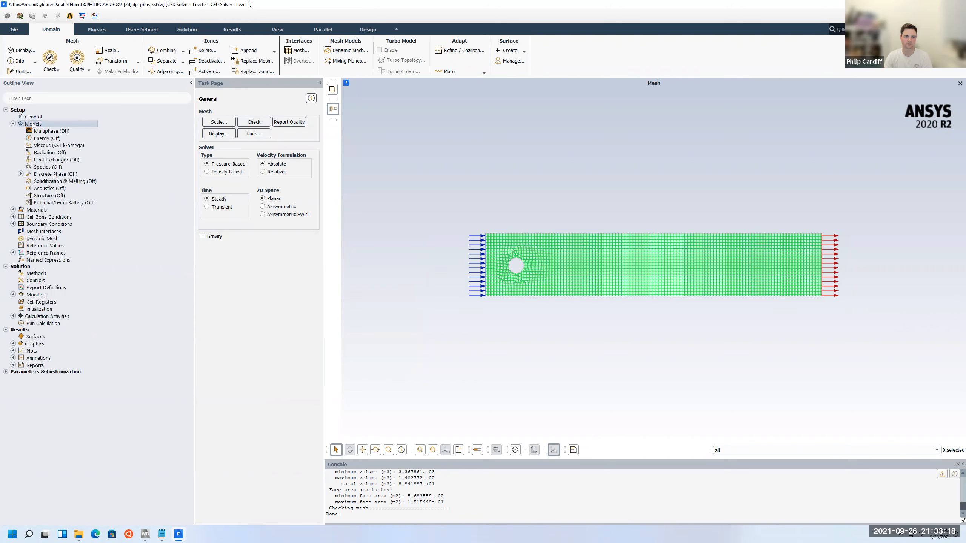
double_click(32, 124)
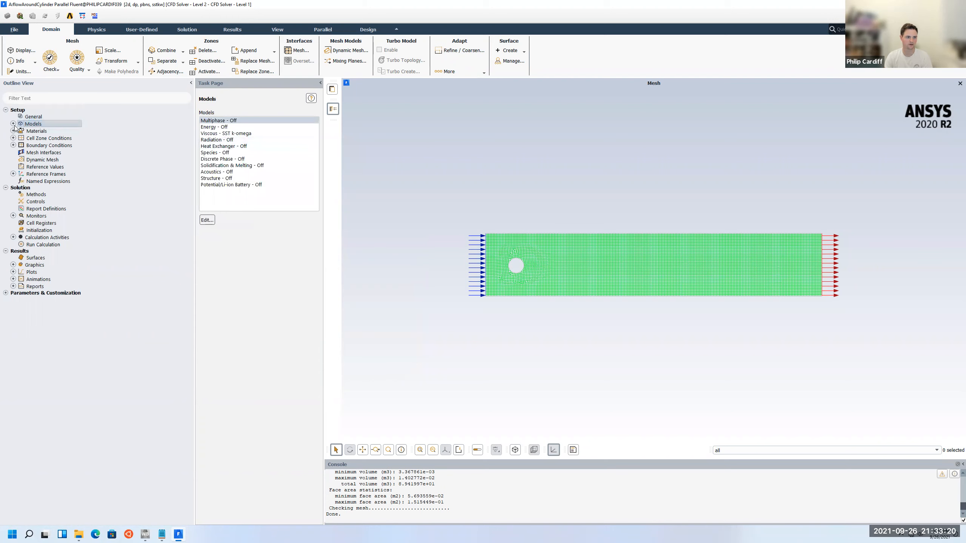
double_click(240, 133)
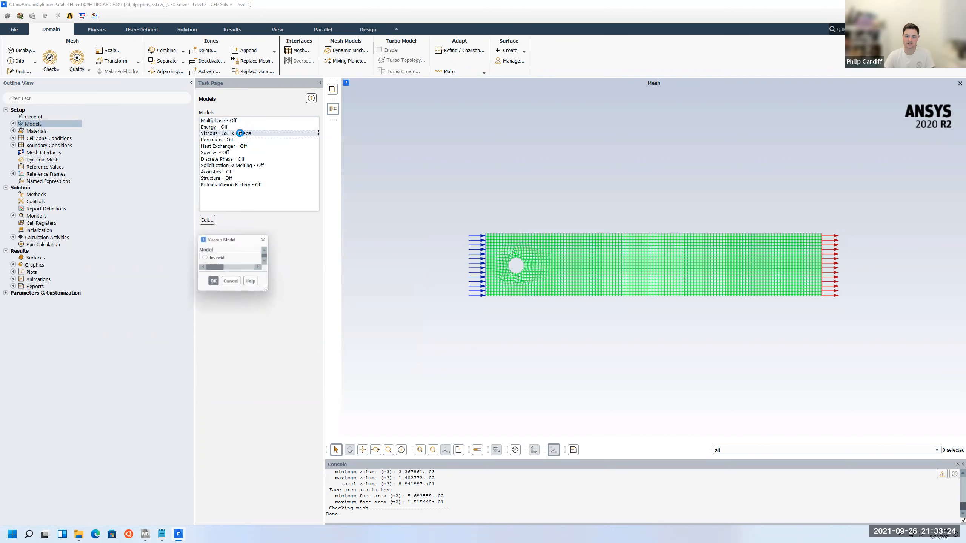
click(225, 268)
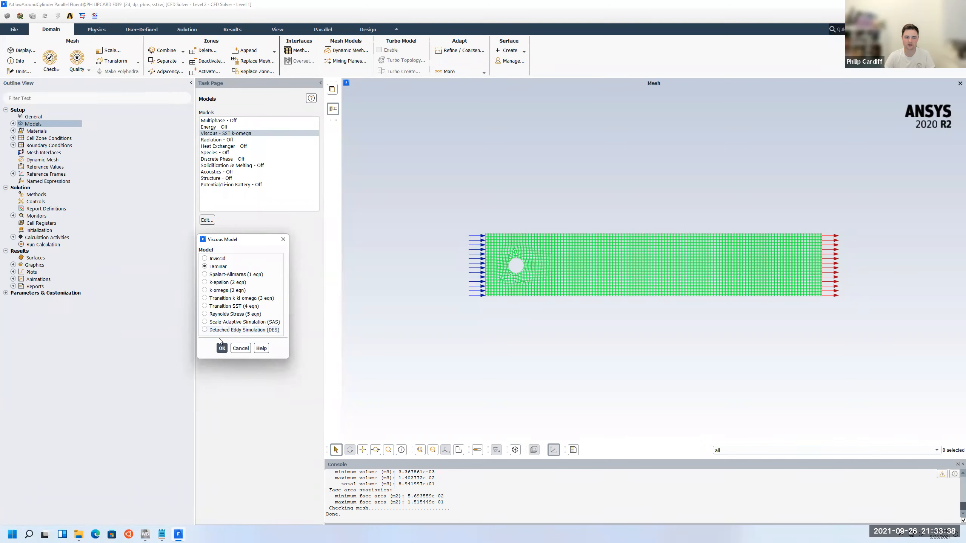
click(222, 348)
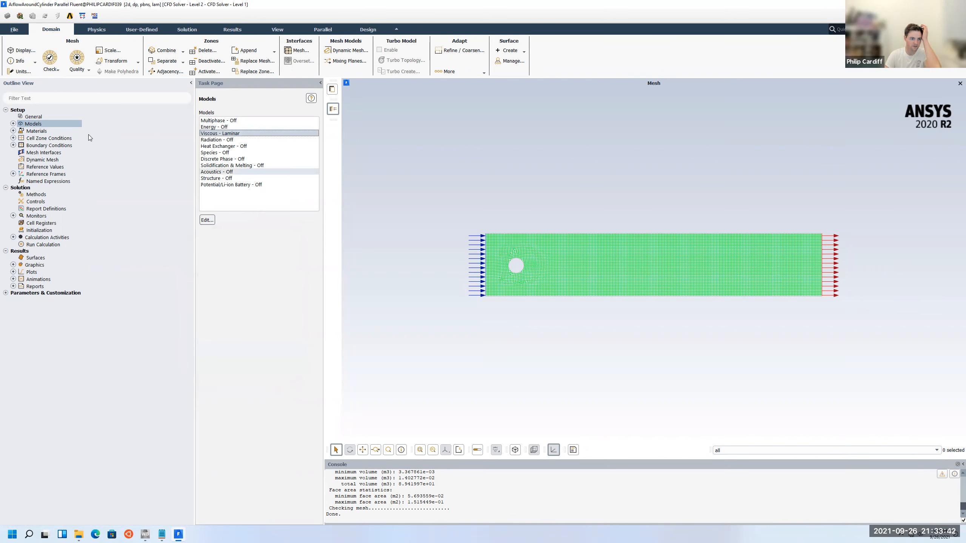
Step: Copy water-liquid (h2o<l>) from the Fluent materials database into the case's fluid materials
click(13, 131)
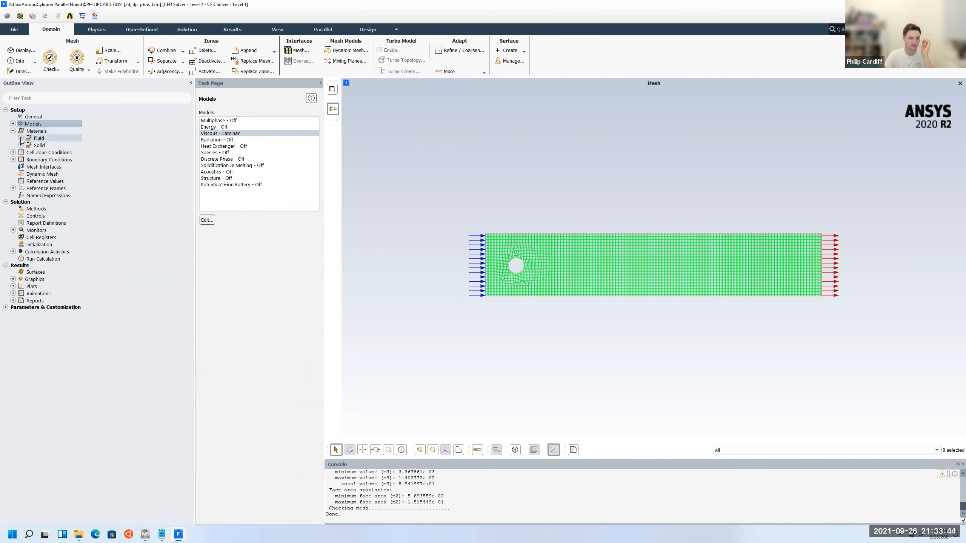
click(20, 138)
double_click(44, 146)
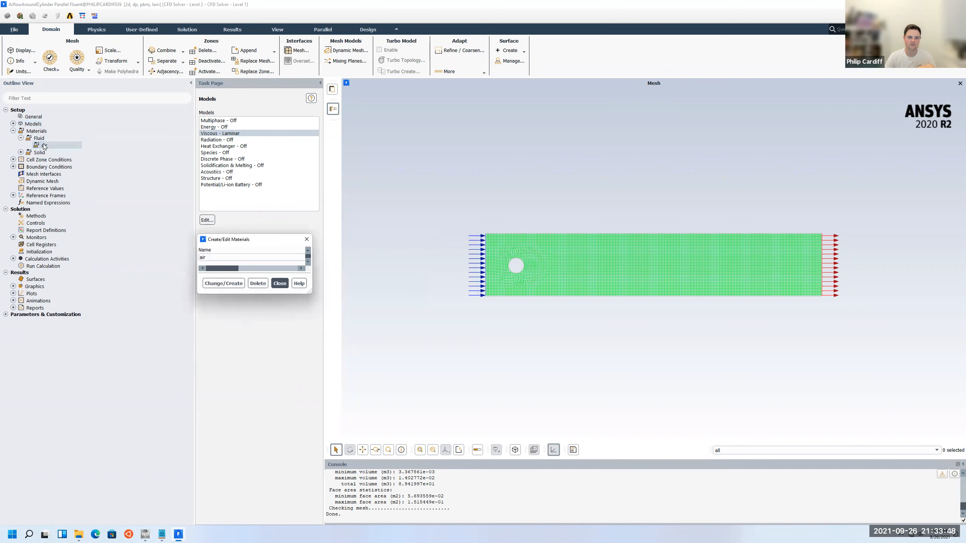
drag(441, 233, 402, 210)
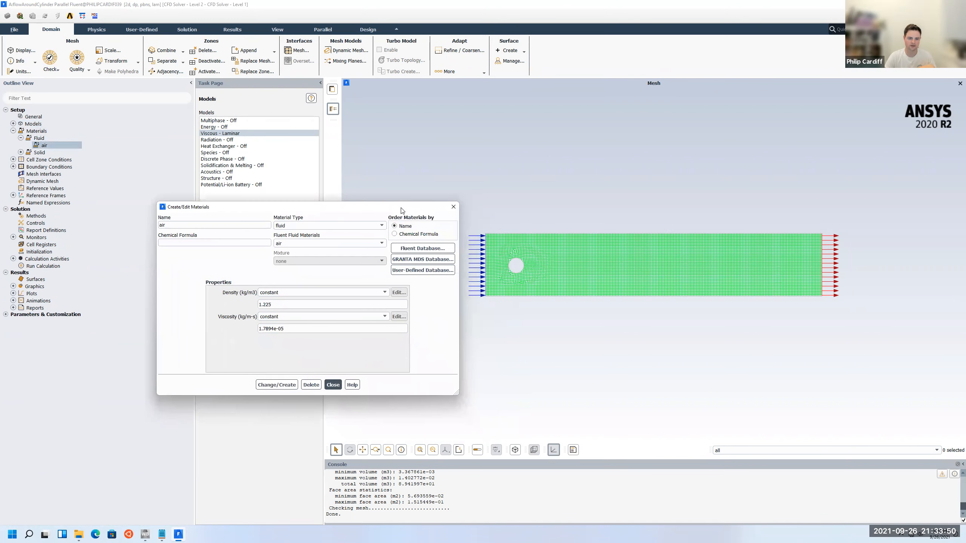
click(438, 252)
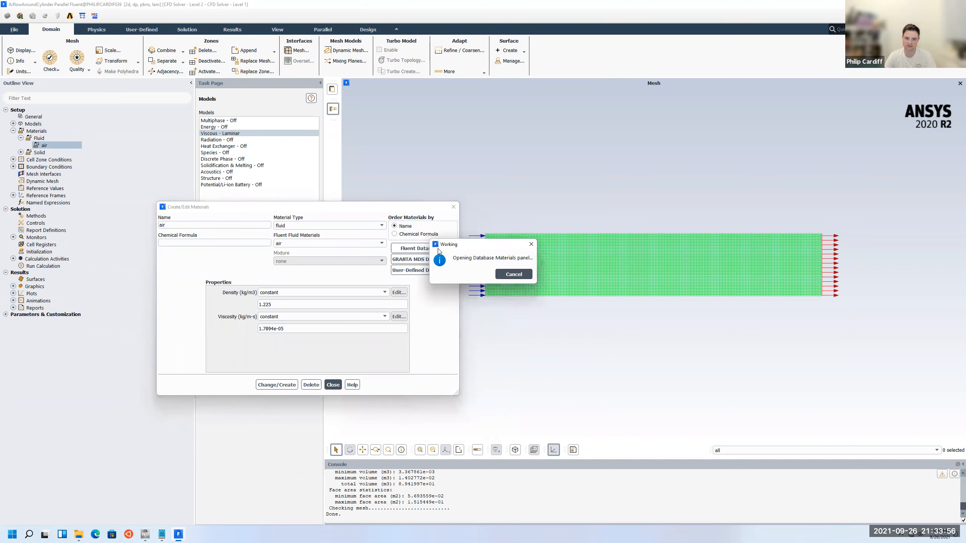
drag(308, 272, 308, 287)
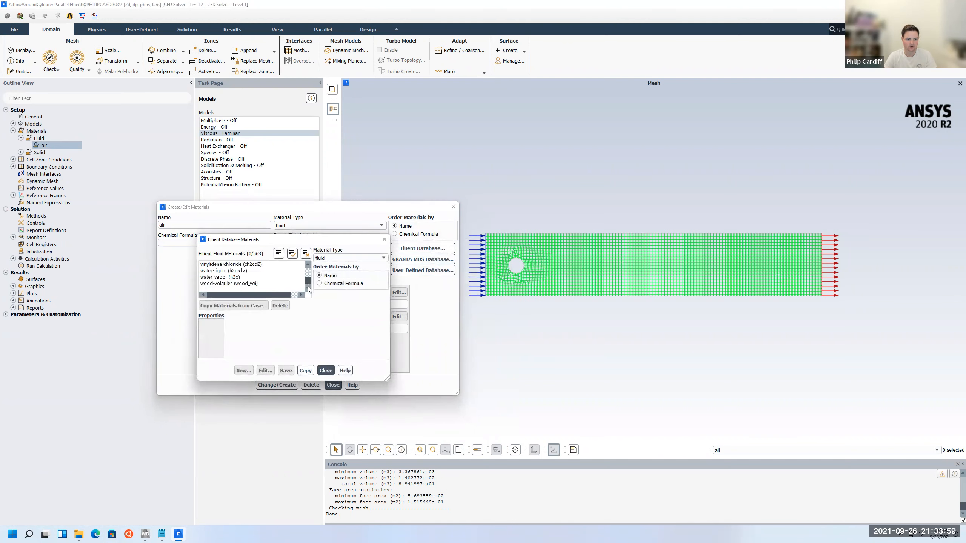
click(220, 272)
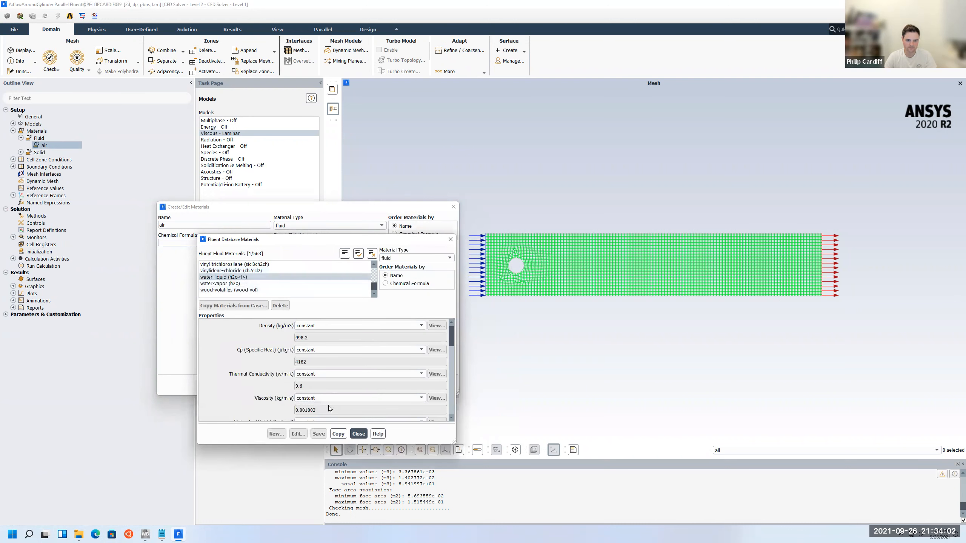
click(338, 434)
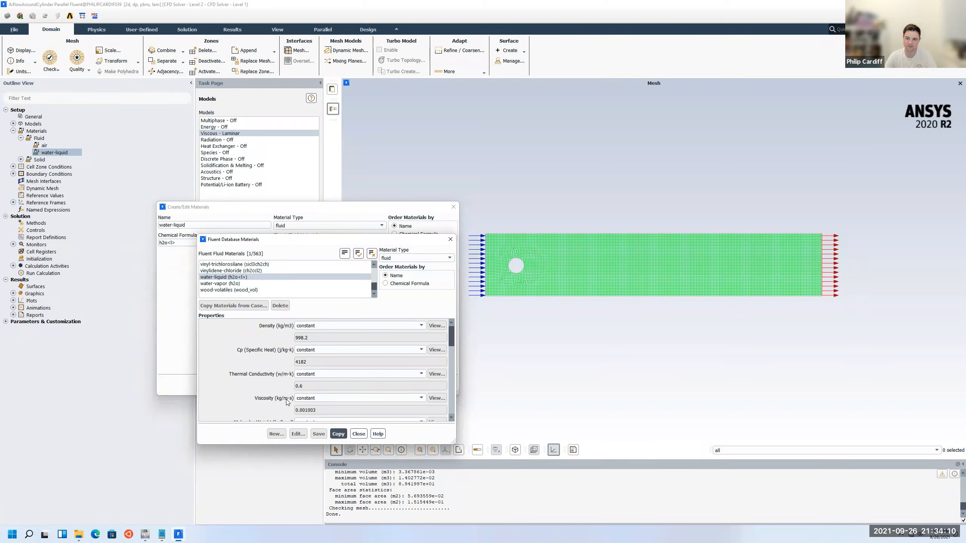
click(359, 435)
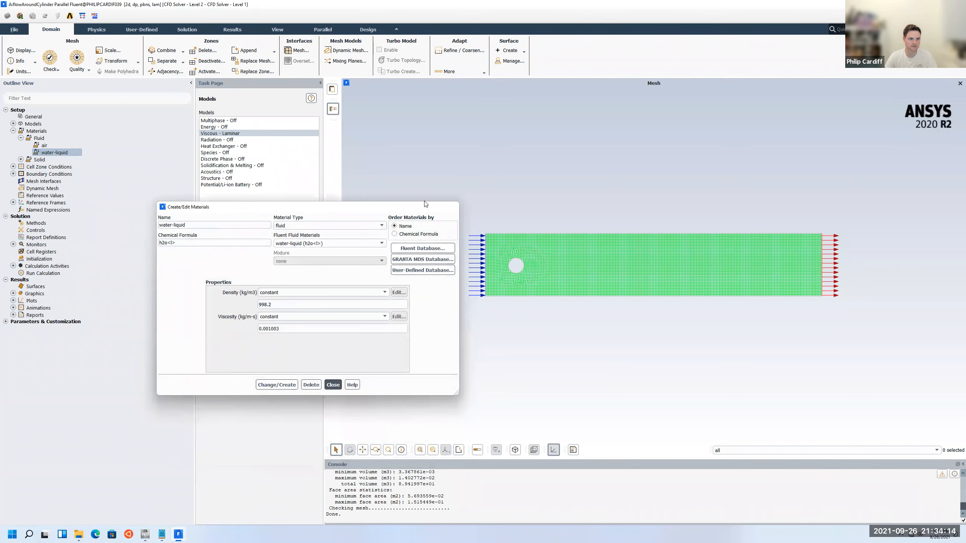
click(453, 207)
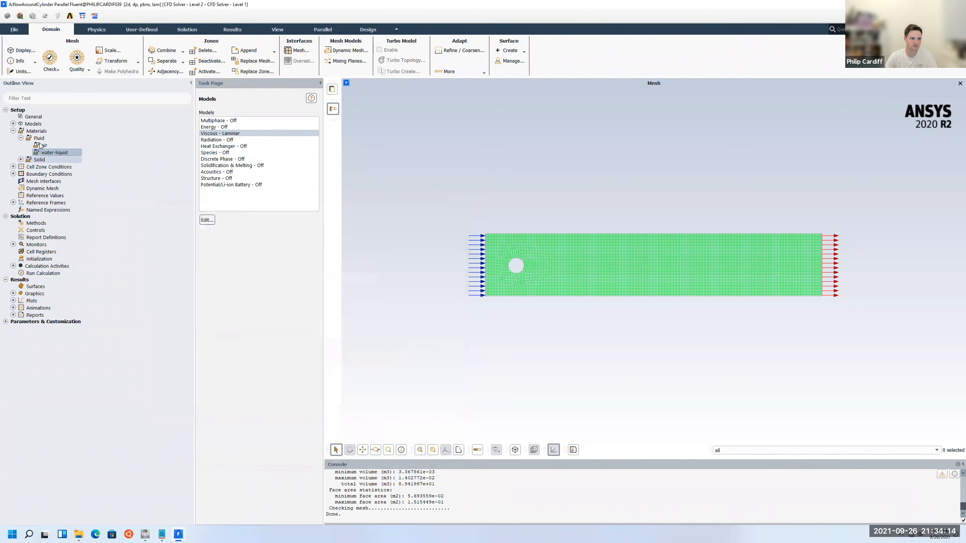
click(13, 131)
Step: Assign water-liquid as the material of the fff_surface fluid cell zone and apply it
click(13, 138)
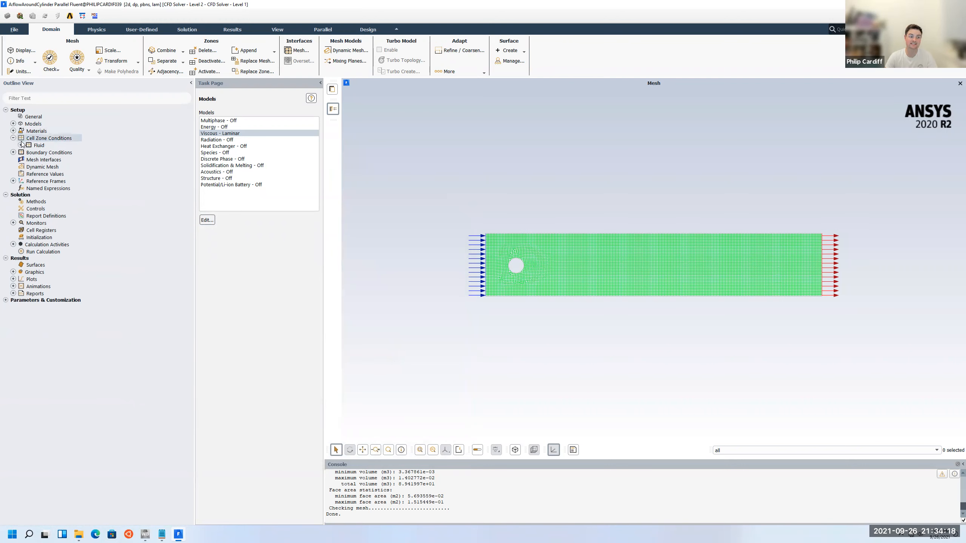
click(21, 145)
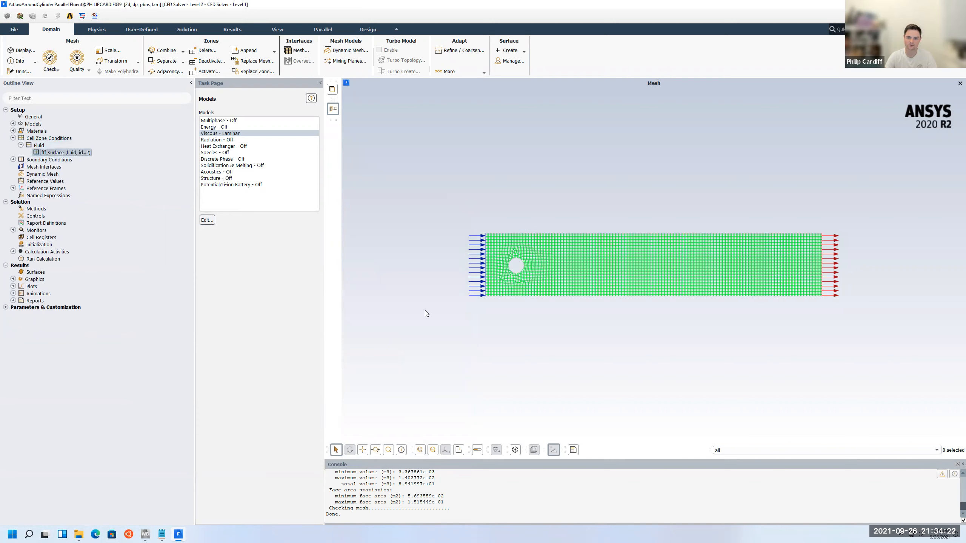
double_click(57, 152)
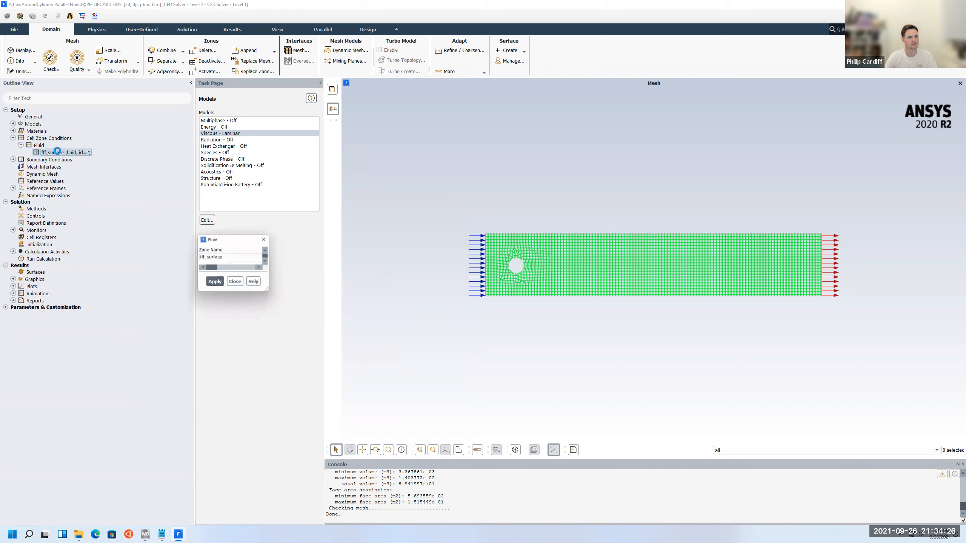
click(277, 268)
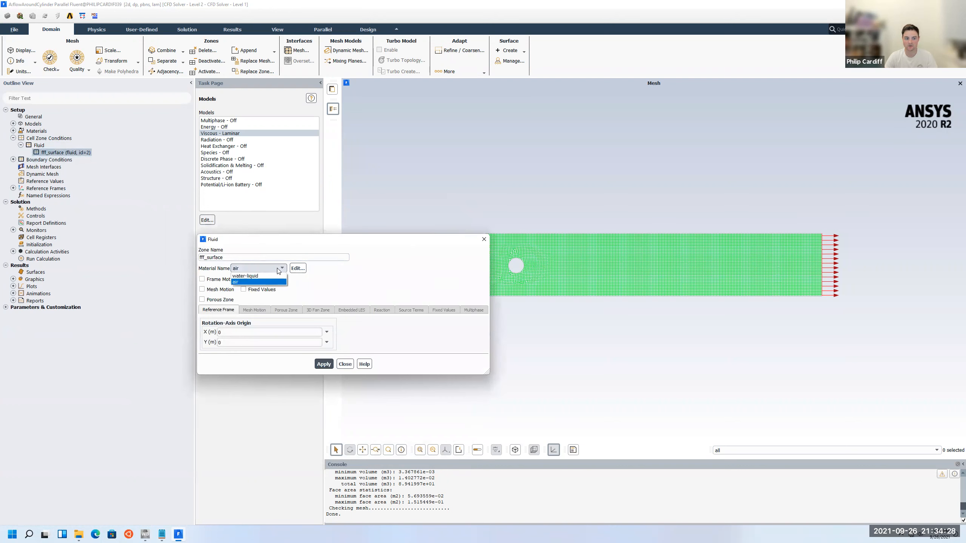
click(253, 279)
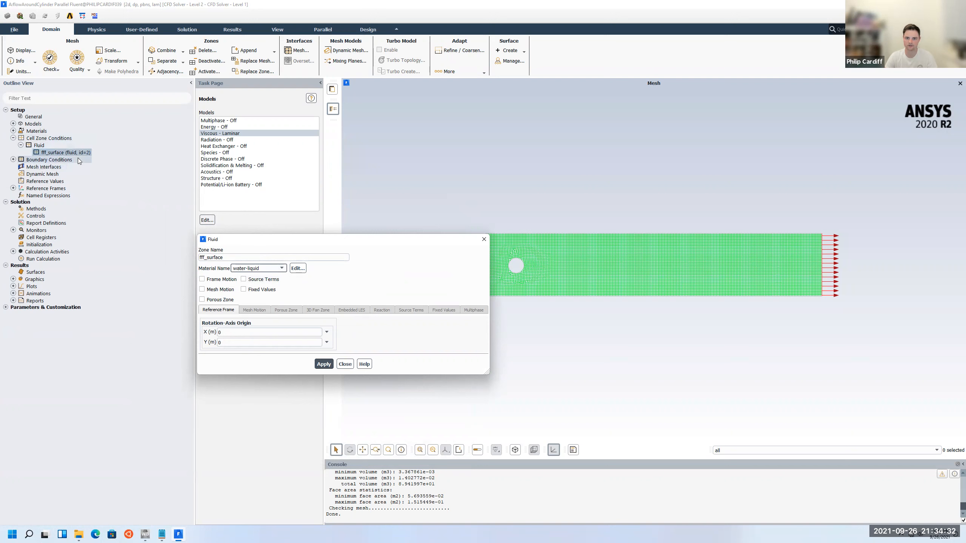
click(323, 364)
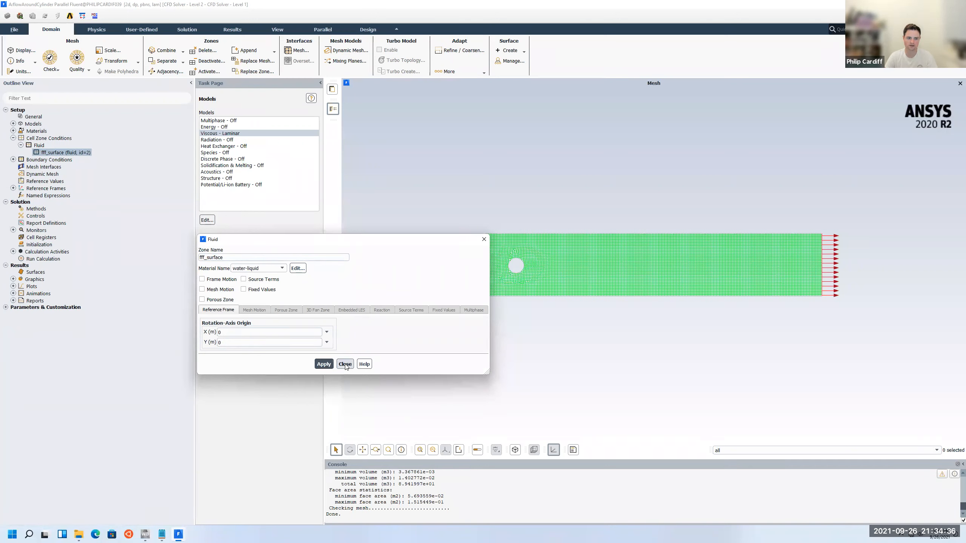
click(345, 364)
click(12, 139)
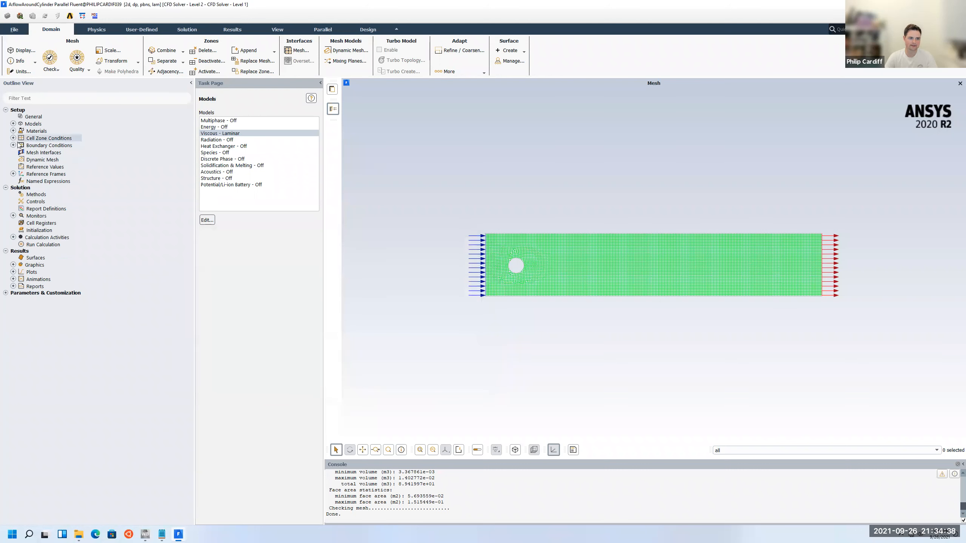
Step: Review the momentum settings of the cylinder wall and the pressure outlet boundary conditions without changing them
click(13, 145)
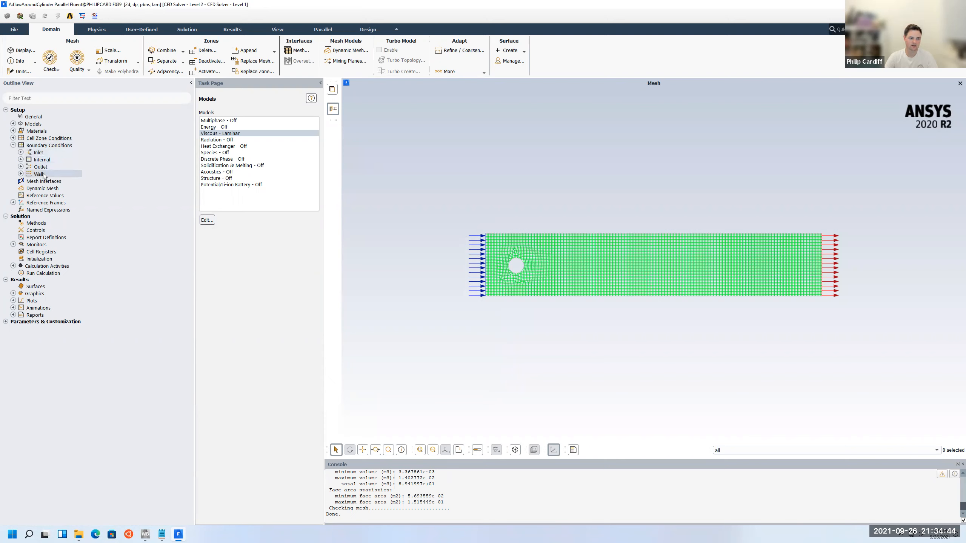
click(21, 174)
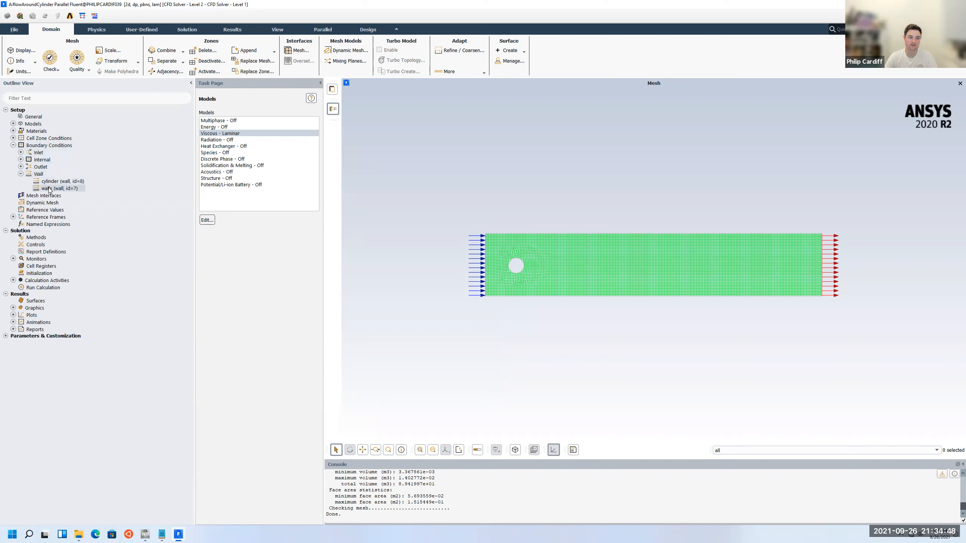
double_click(66, 182)
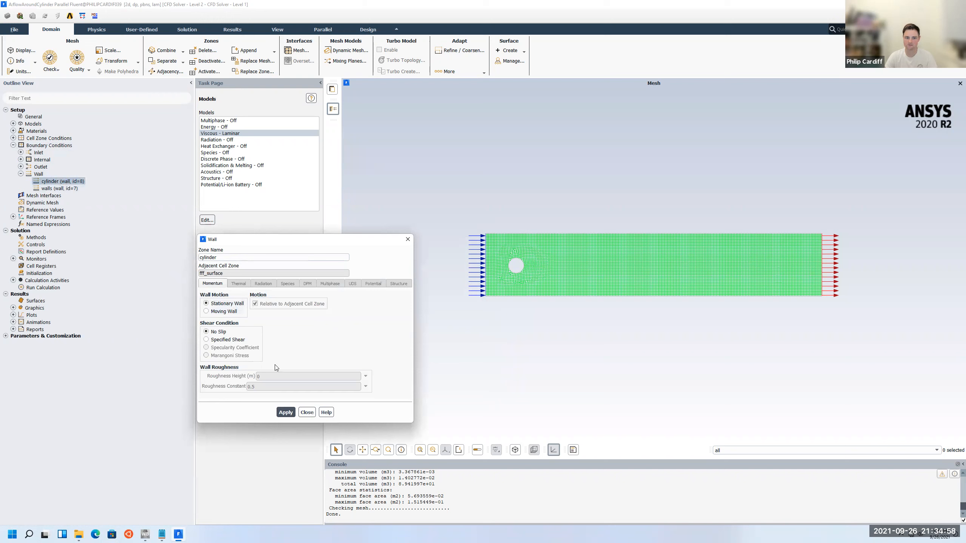
click(305, 413)
click(24, 168)
double_click(42, 167)
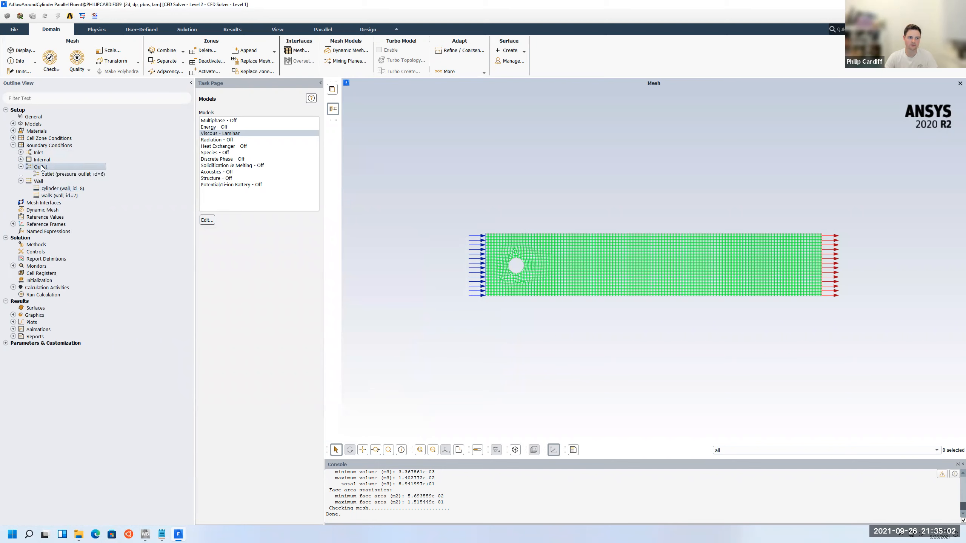
double_click(63, 174)
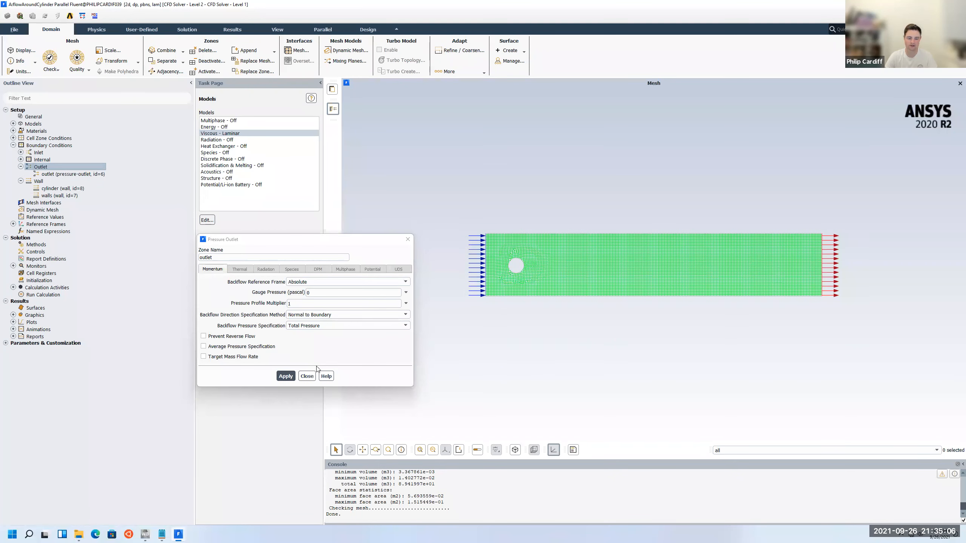
click(307, 376)
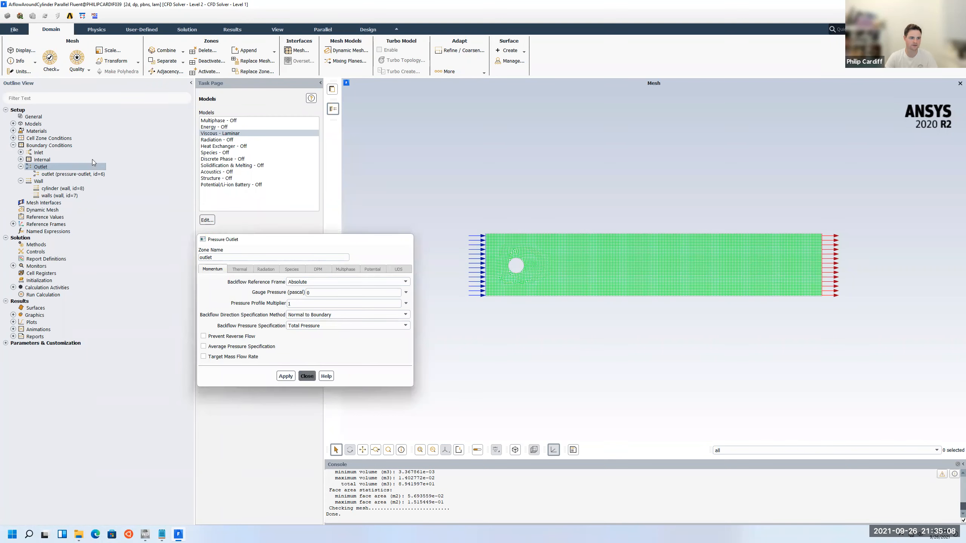
click(20, 167)
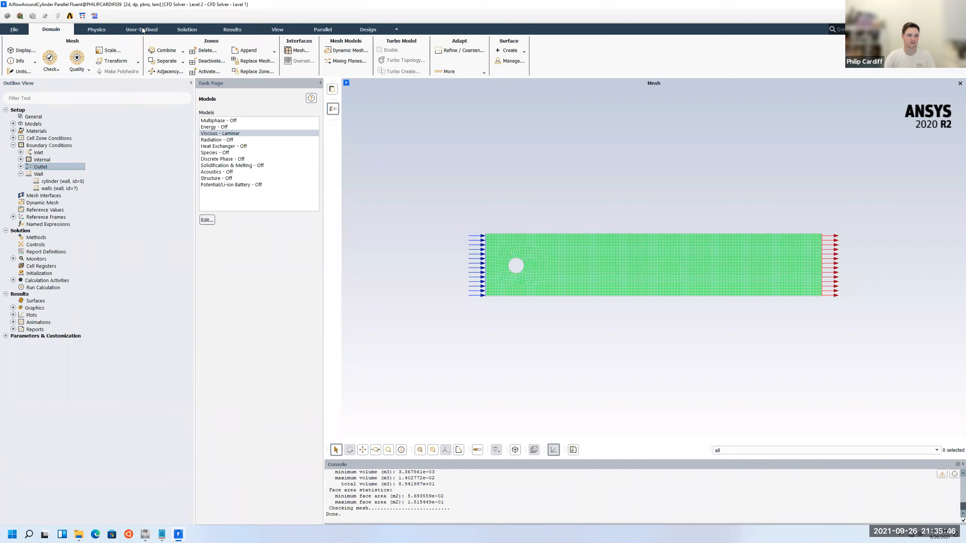
Step: Load inletVelocityProfile.c from the Desktop folder as an interpreted UDF and interpret it
click(143, 30)
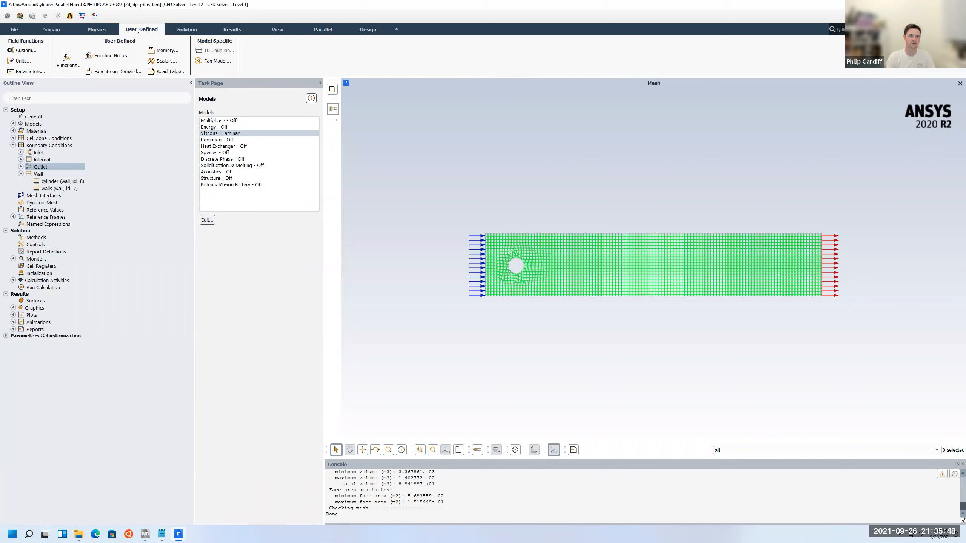
click(70, 60)
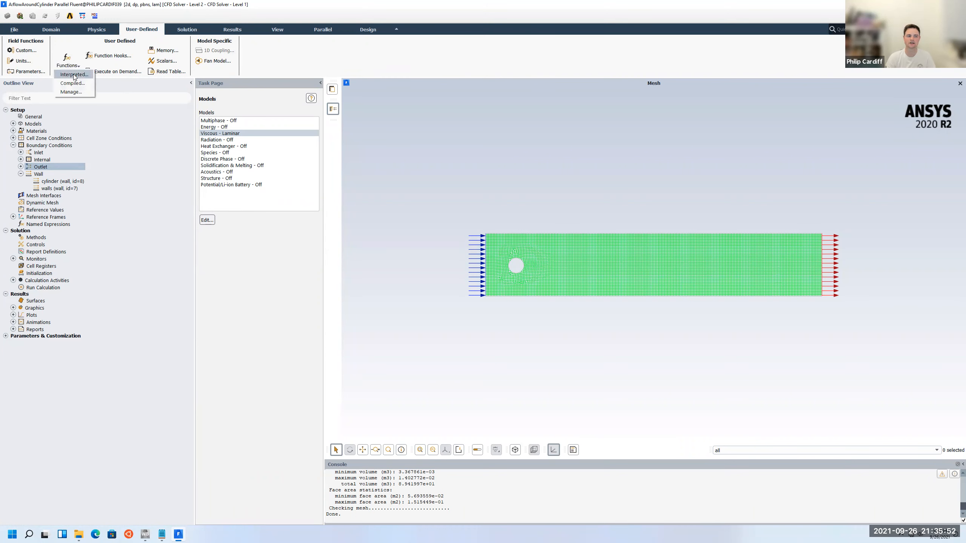
click(73, 75)
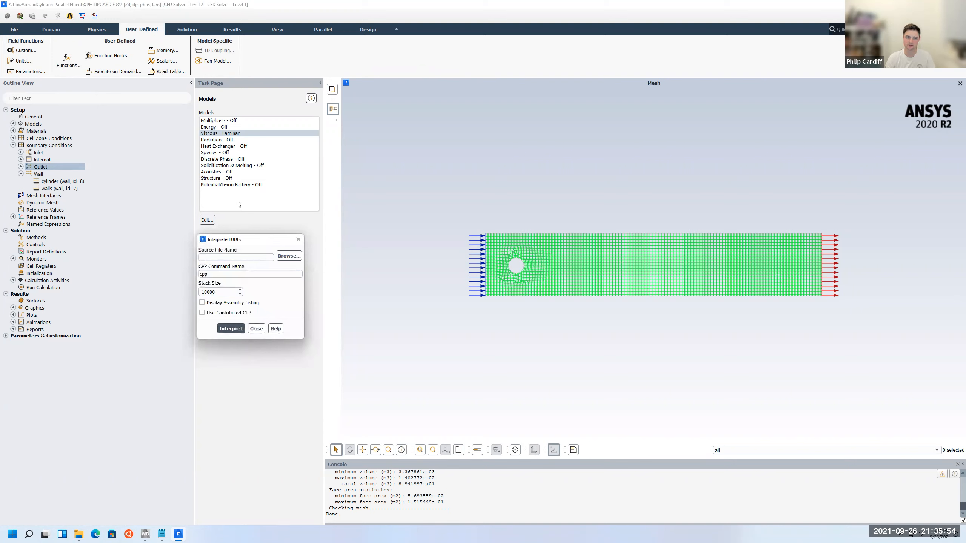
click(291, 257)
click(388, 219)
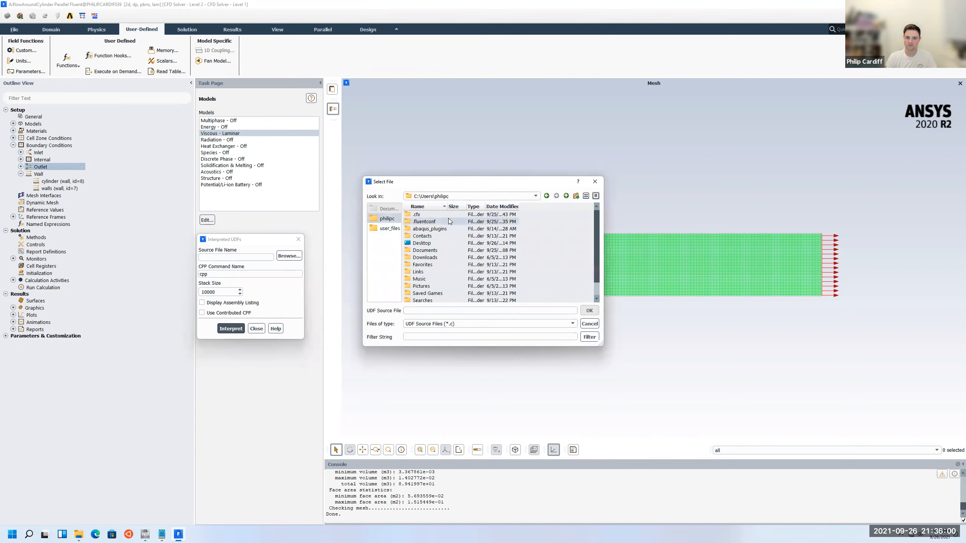
double_click(422, 244)
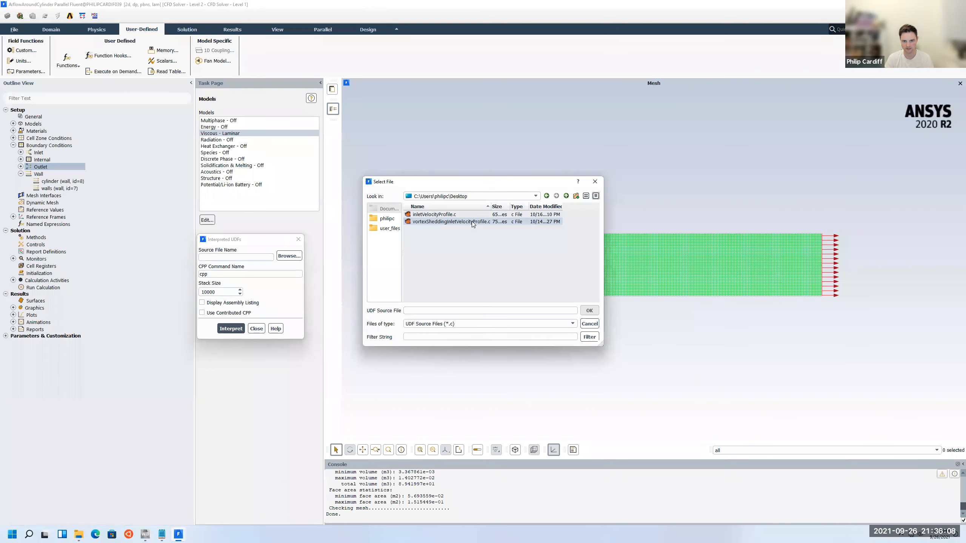
click(438, 214)
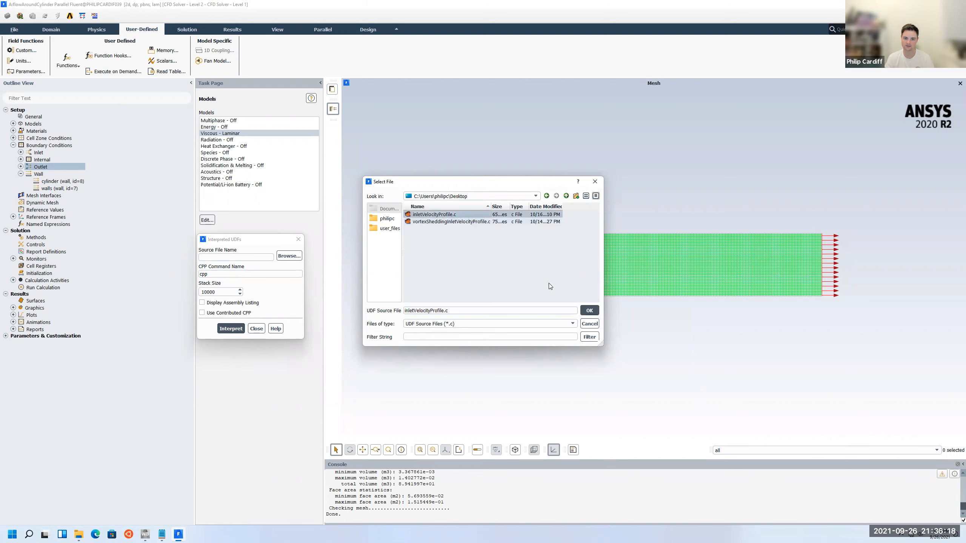
click(589, 311)
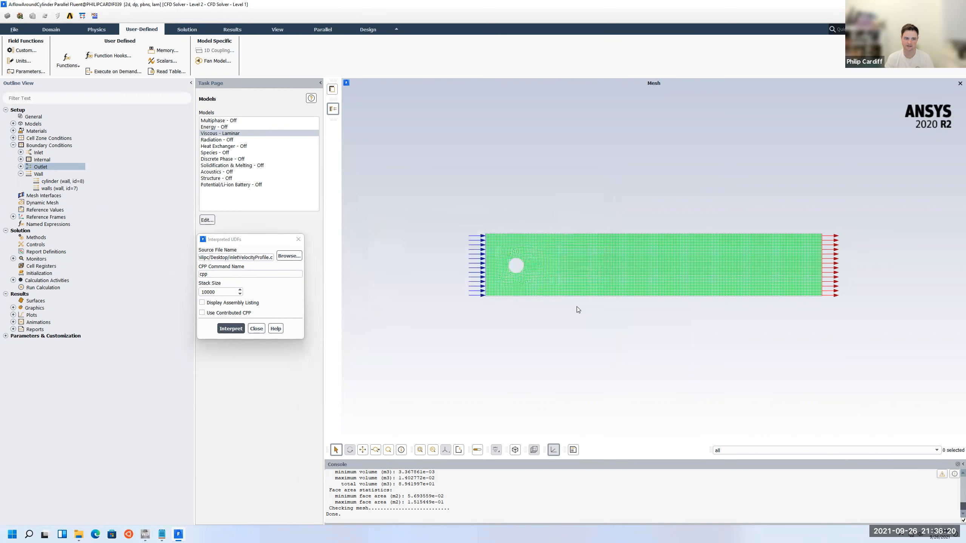
click(221, 328)
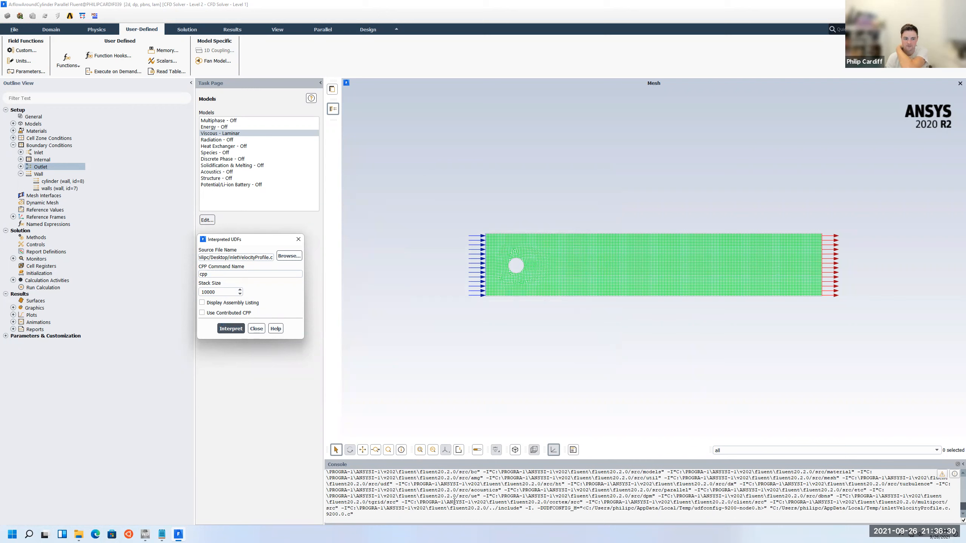
click(258, 329)
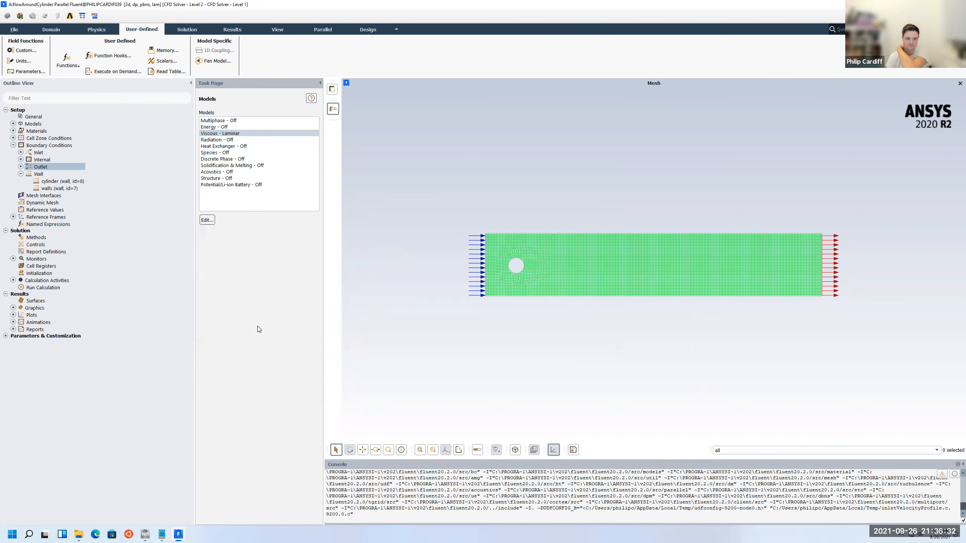
Step: Set the velocity magnitude of the inlet boundary condition to the udf inlet_x_velocity profile
click(20, 152)
click(56, 160)
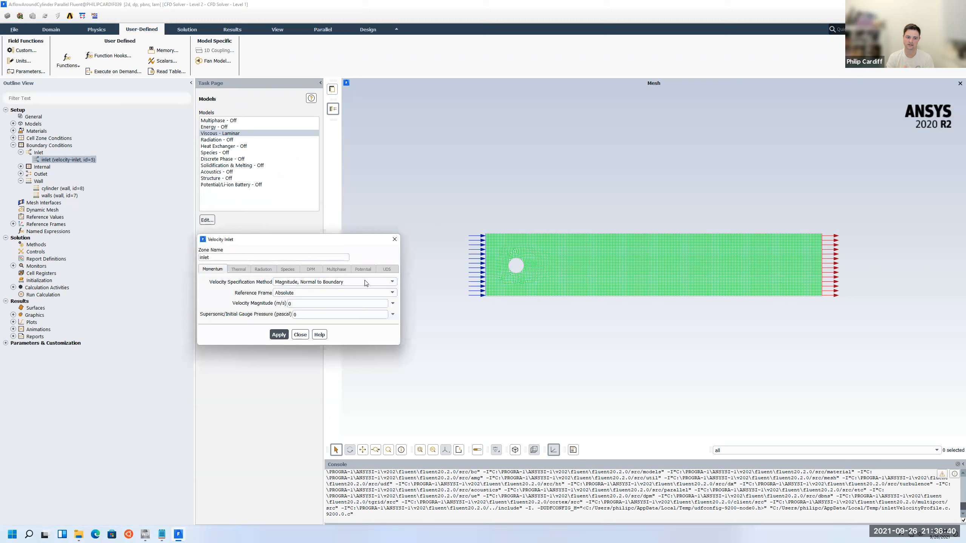
click(393, 304)
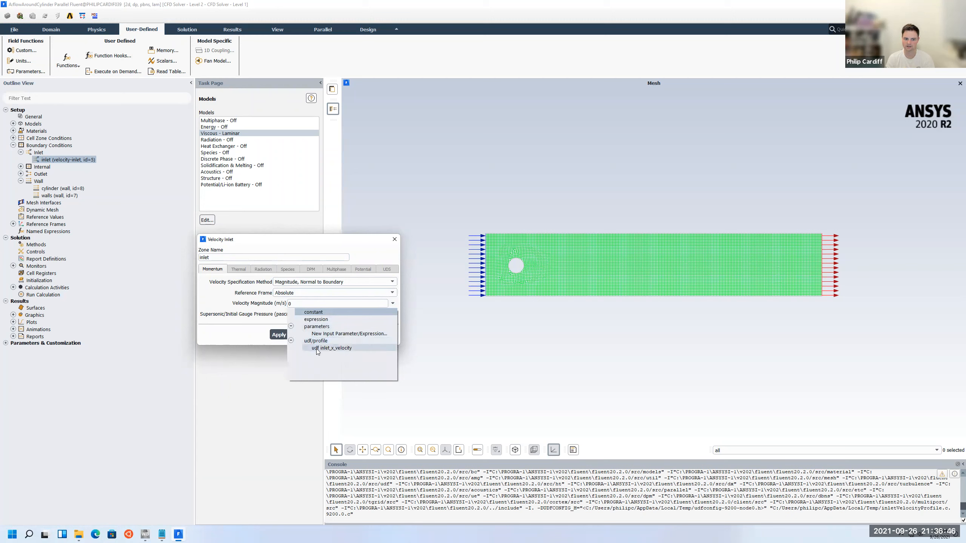
click(329, 348)
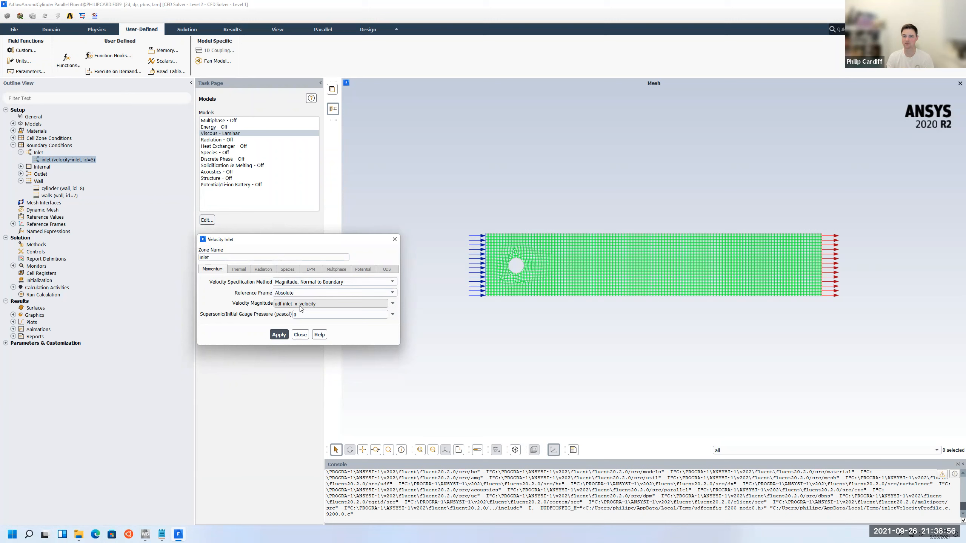
click(301, 334)
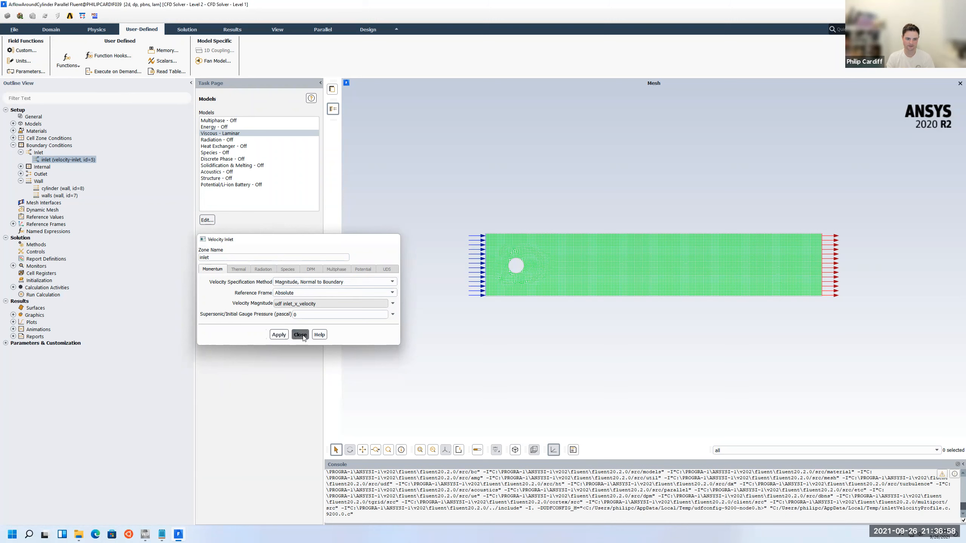
Step: Switch to the text editor with inletVelocityProfile.c and examine its header, DEFINE_PROFILE arguments and the F_PROFILE velocity formula
click(162, 534)
click(321, 239)
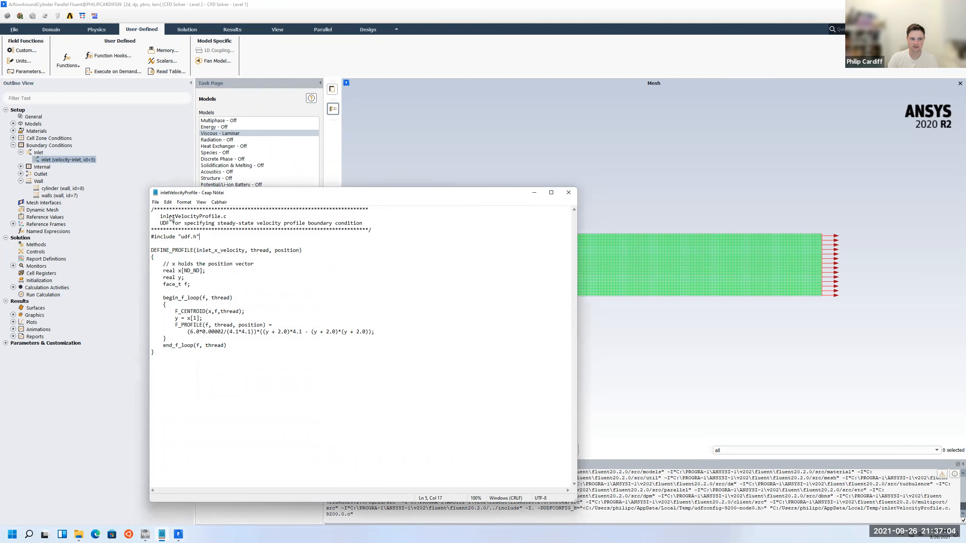
drag(152, 210, 311, 239)
click(194, 250)
shift+drag(170, 250, 152, 251)
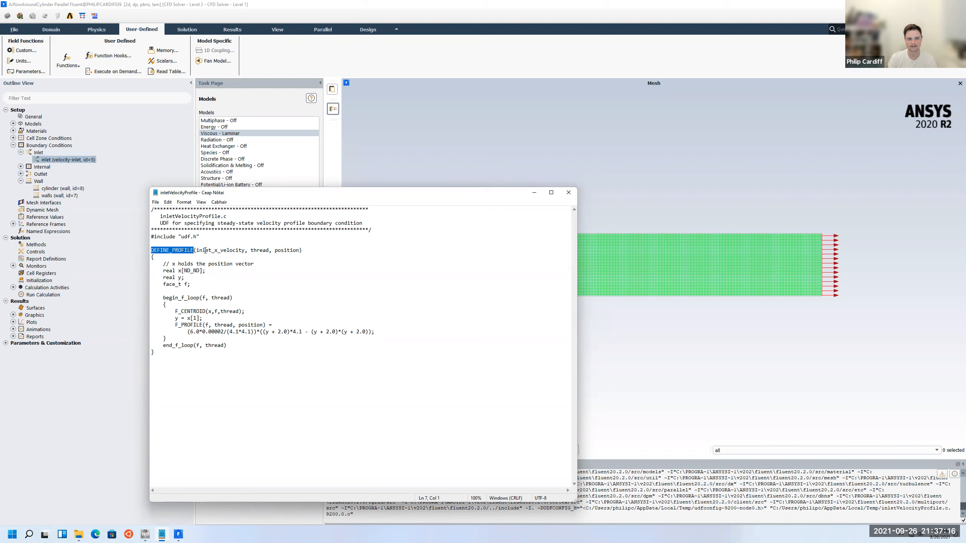
drag(200, 253, 229, 251)
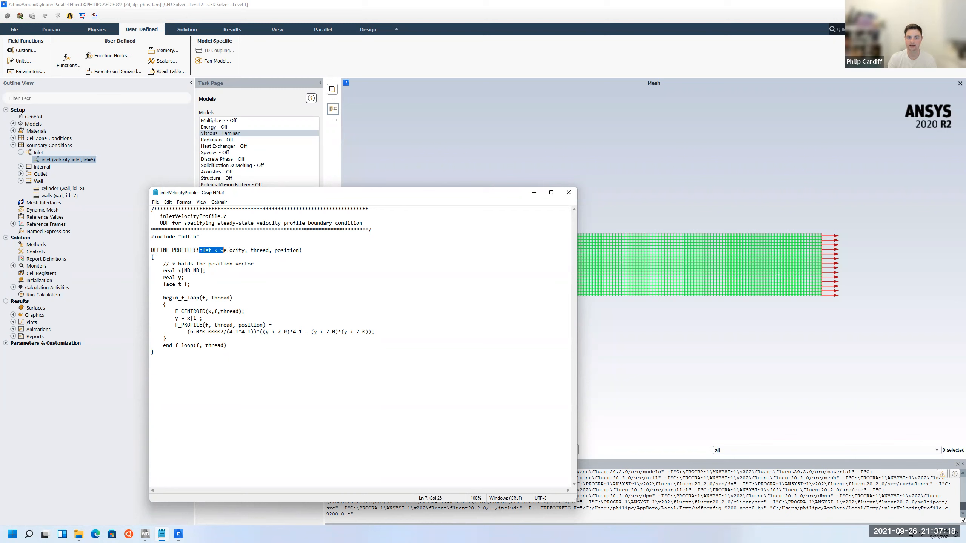
click(259, 250)
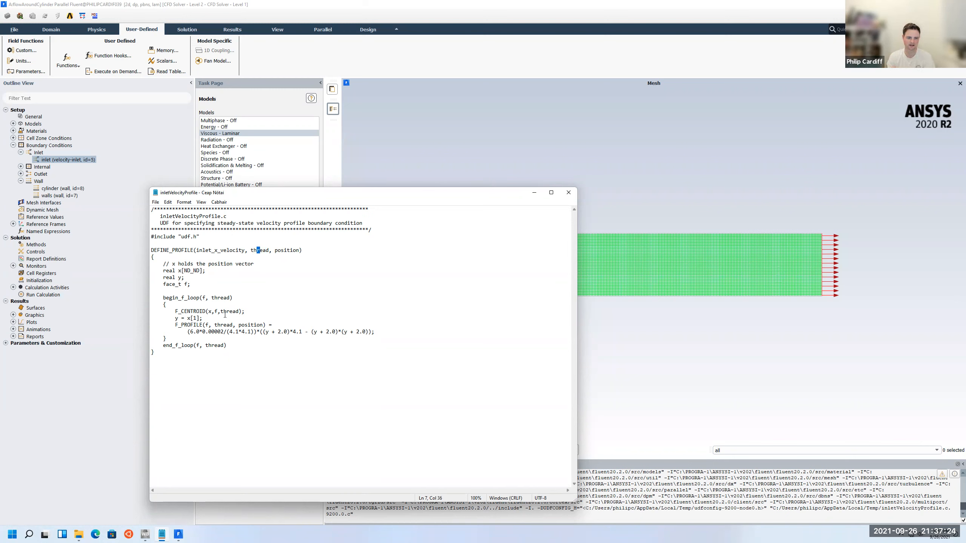
drag(175, 325, 374, 331)
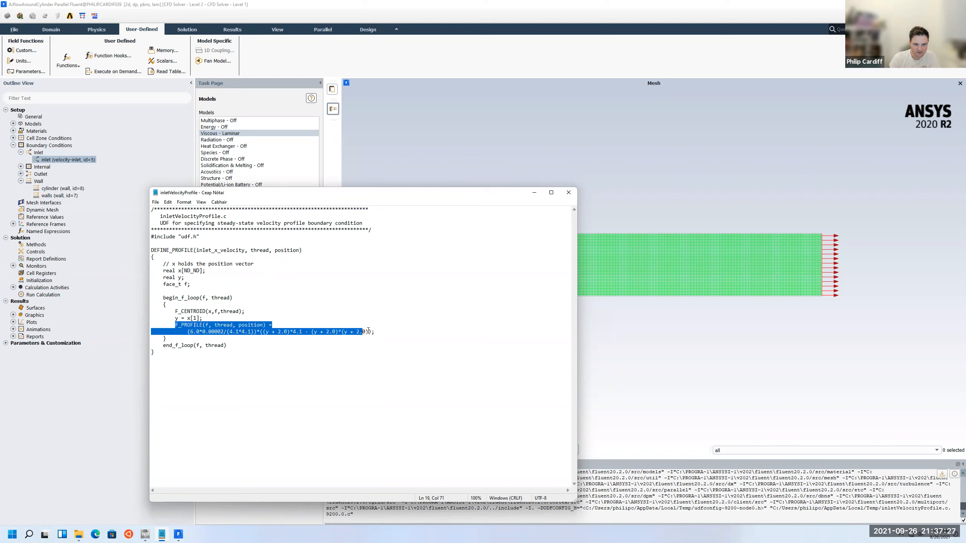
click(222, 333)
double_click(267, 332)
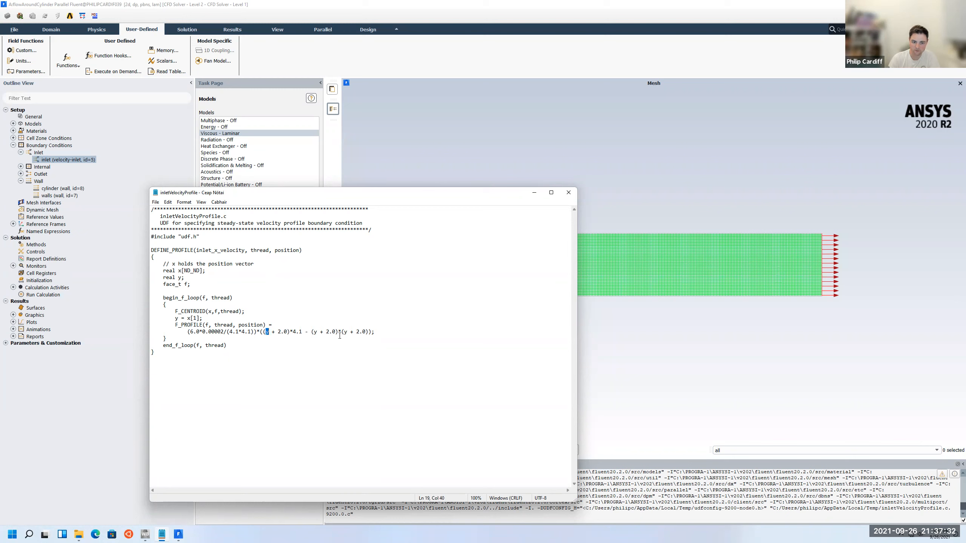
click(209, 333)
double_click(203, 333)
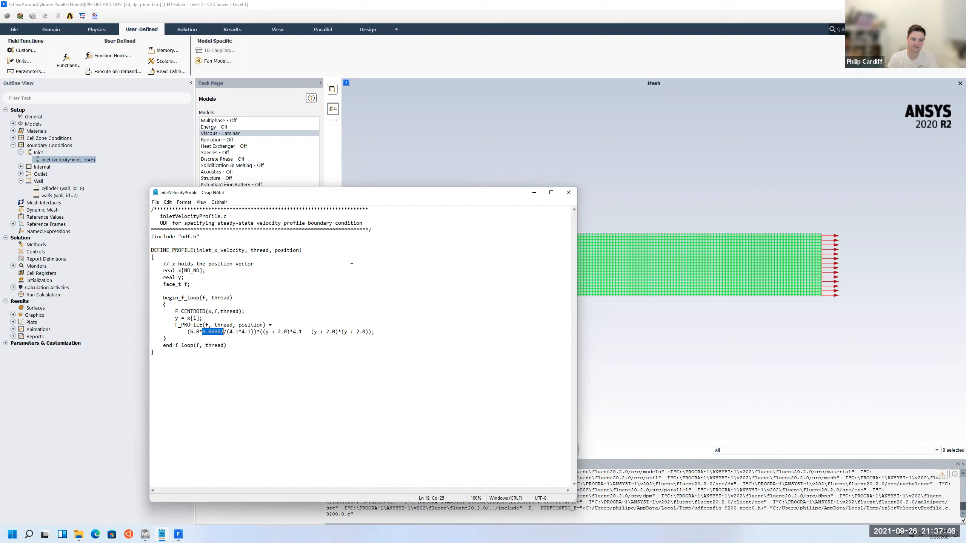
click(535, 194)
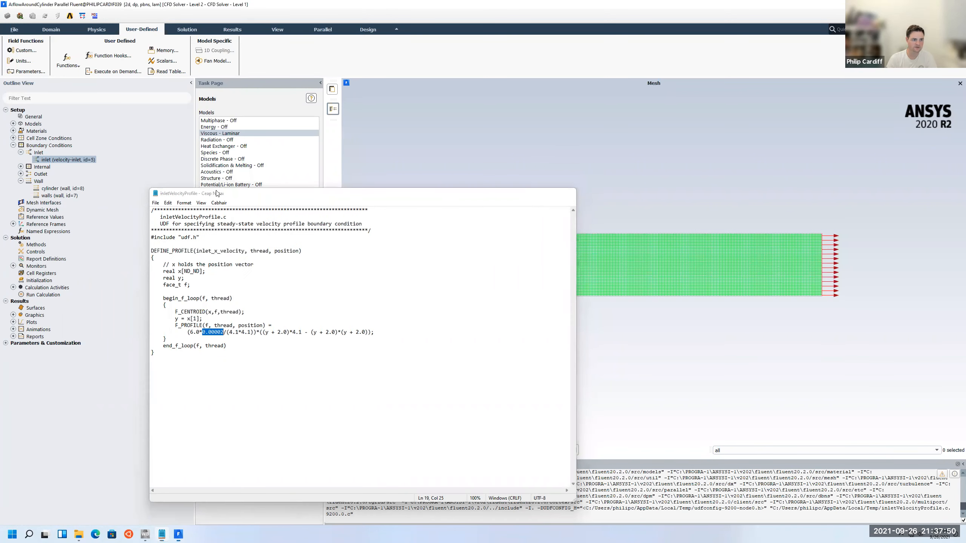
Step: Set the reference values to be computed from the cylinder zone
click(13, 145)
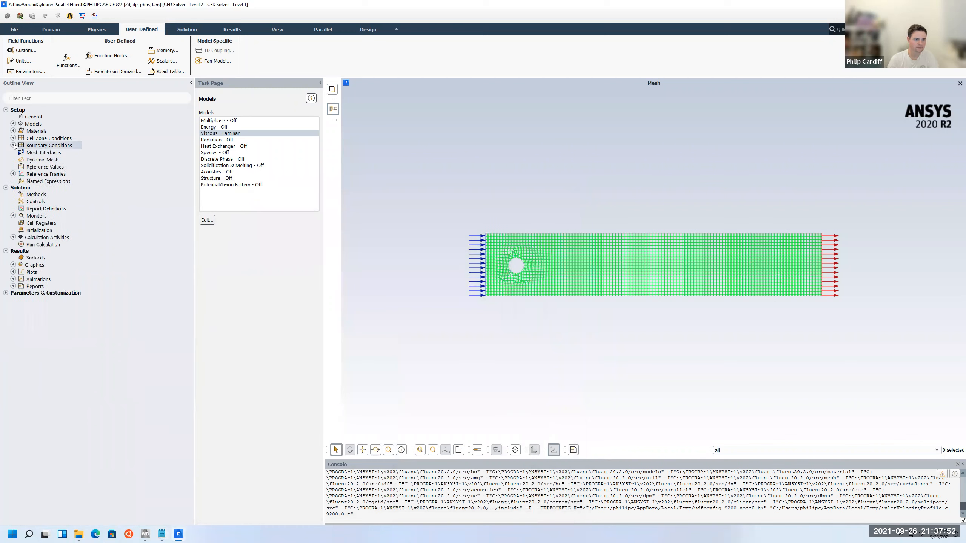
click(28, 169)
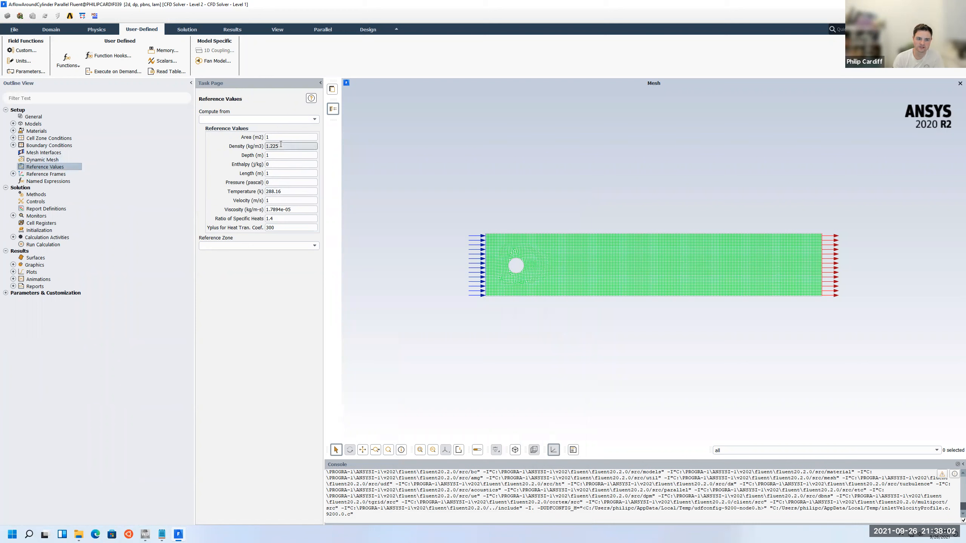
click(306, 120)
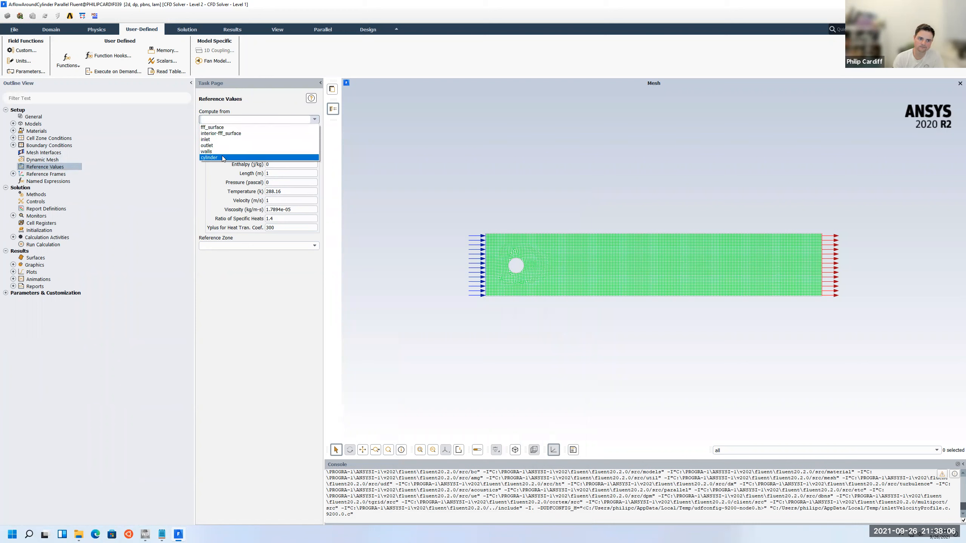
click(222, 156)
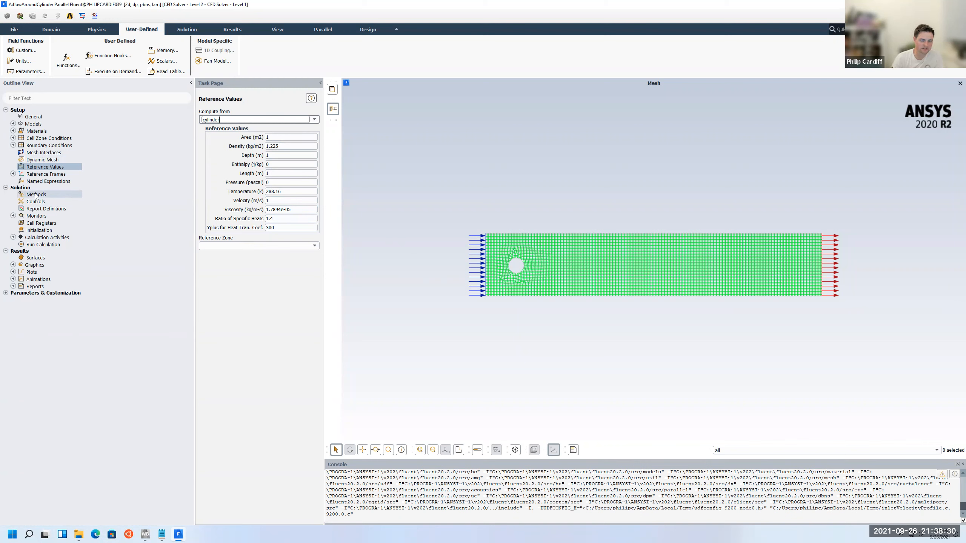
Step: Create a report plot with a new drag report definition for the cylinder wall zone, using Drag Force output and force vector X 1, Y 0
click(13, 216)
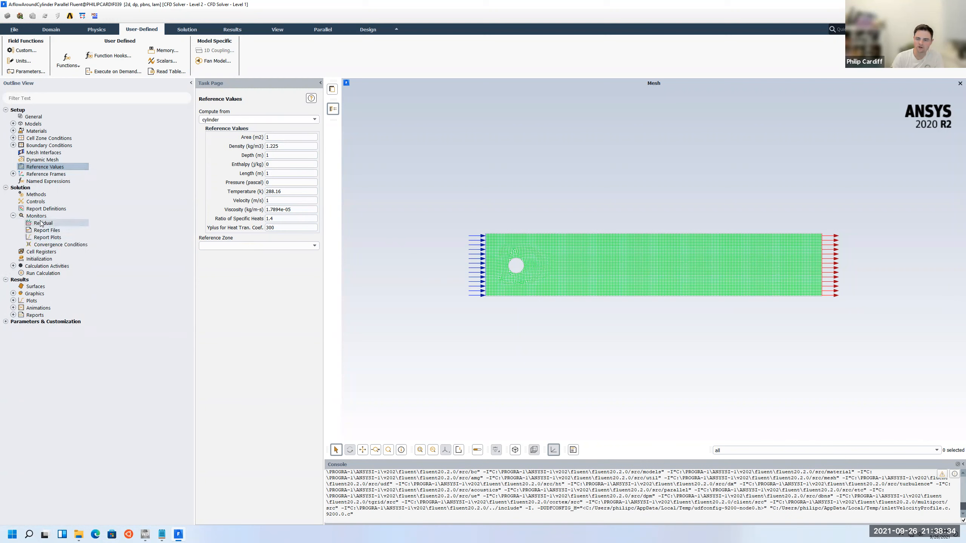
double_click(40, 237)
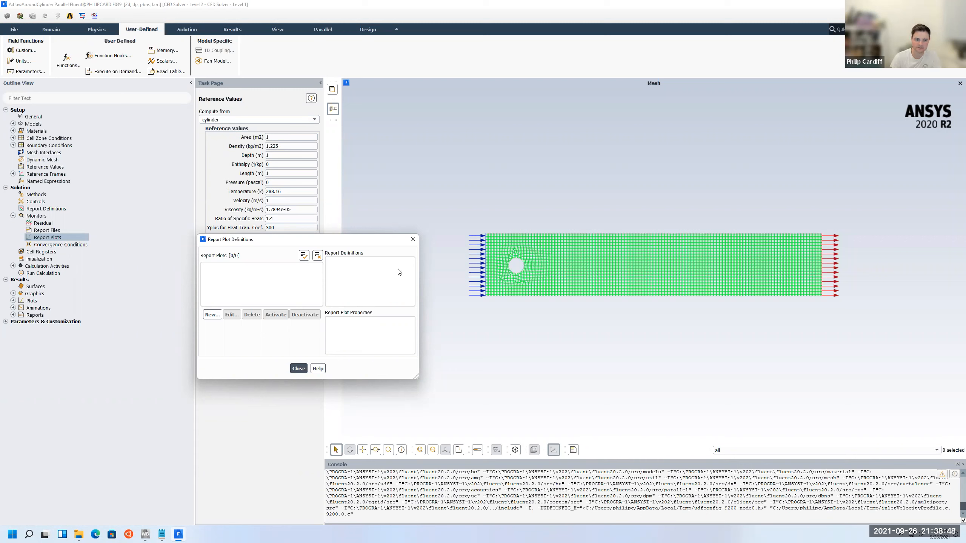
click(211, 314)
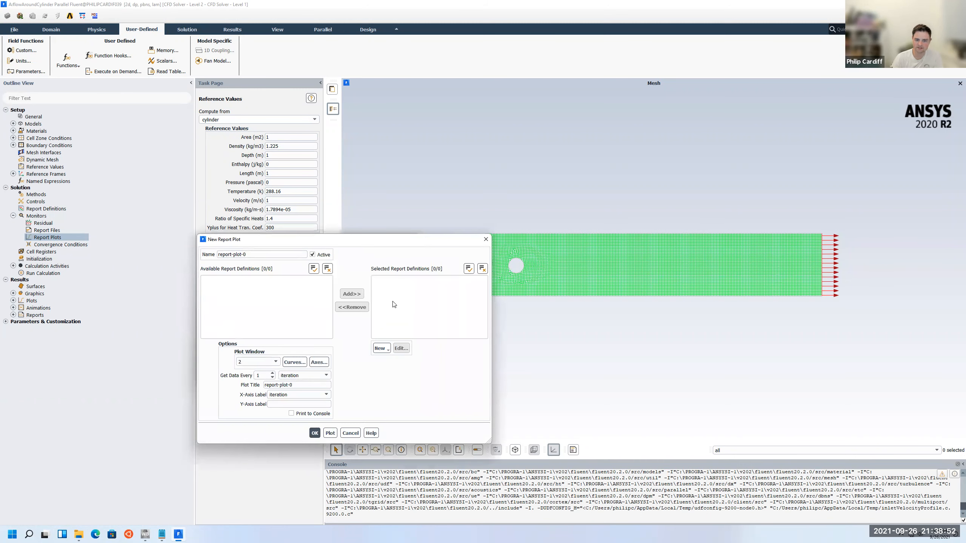
click(382, 348)
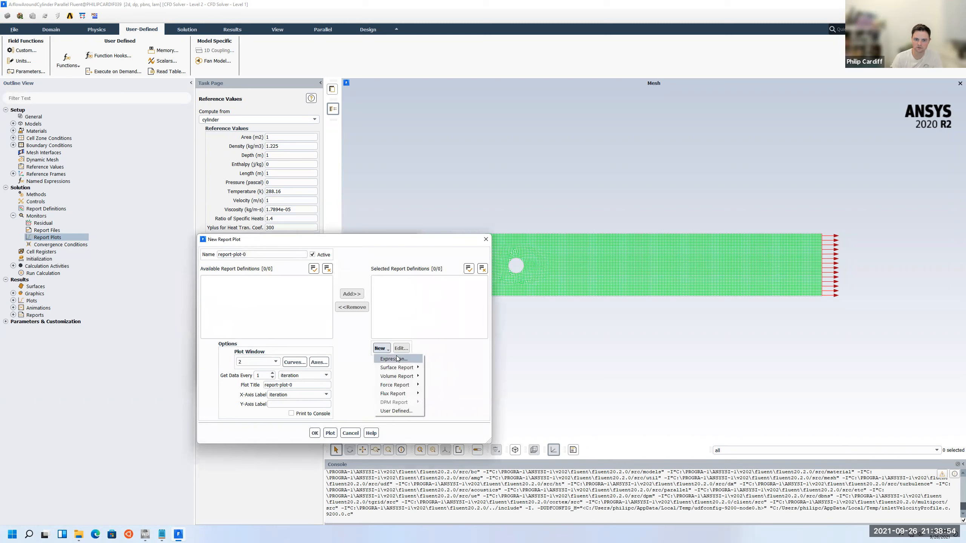
mouse_move(403, 386)
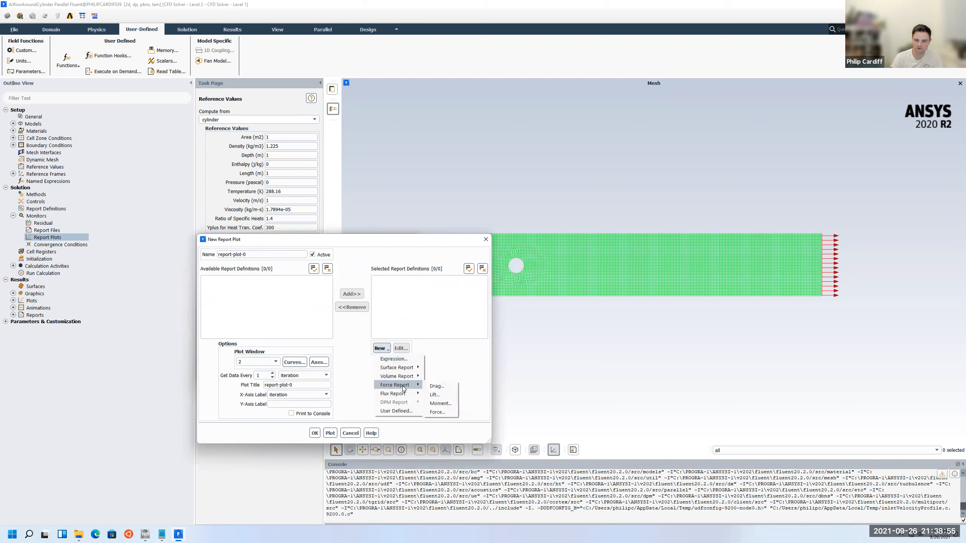
click(438, 387)
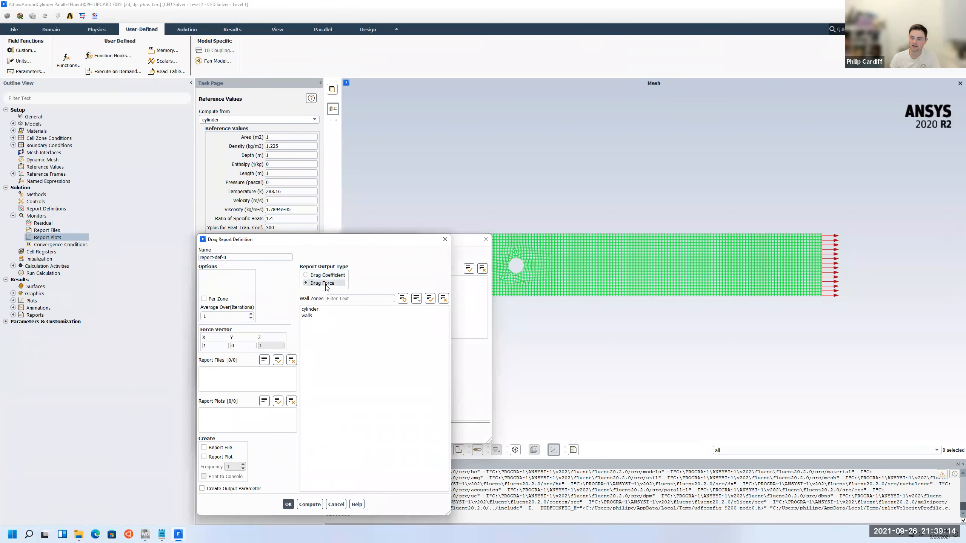
click(316, 309)
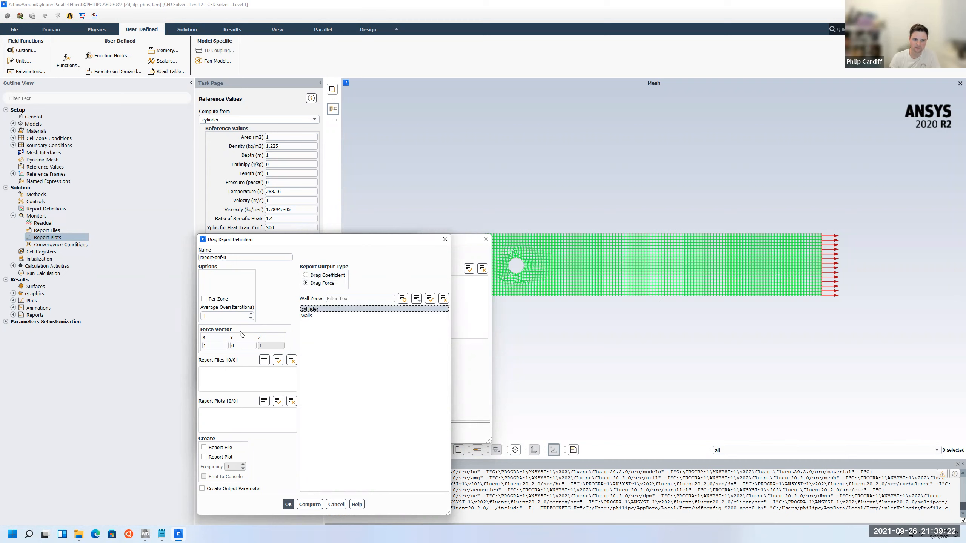
click(221, 344)
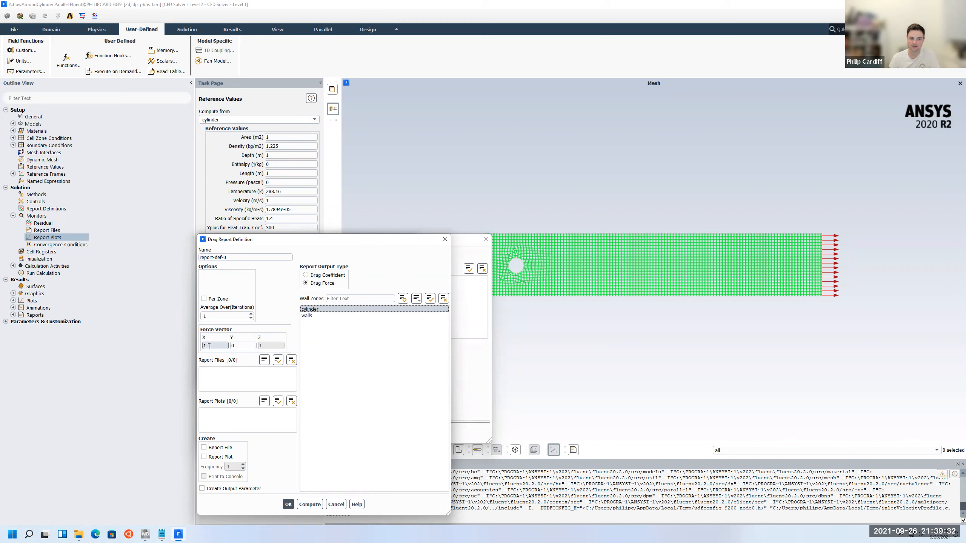
click(252, 344)
click(288, 504)
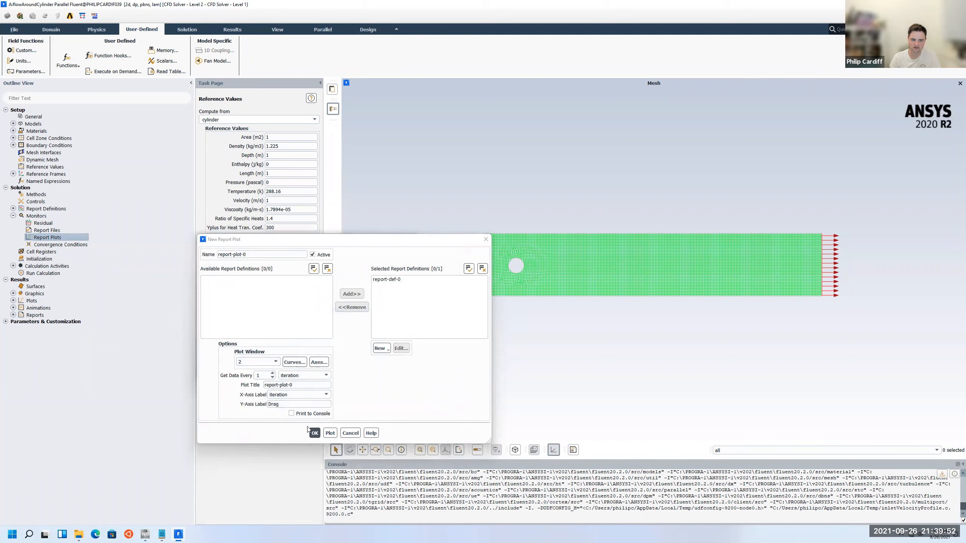
click(318, 435)
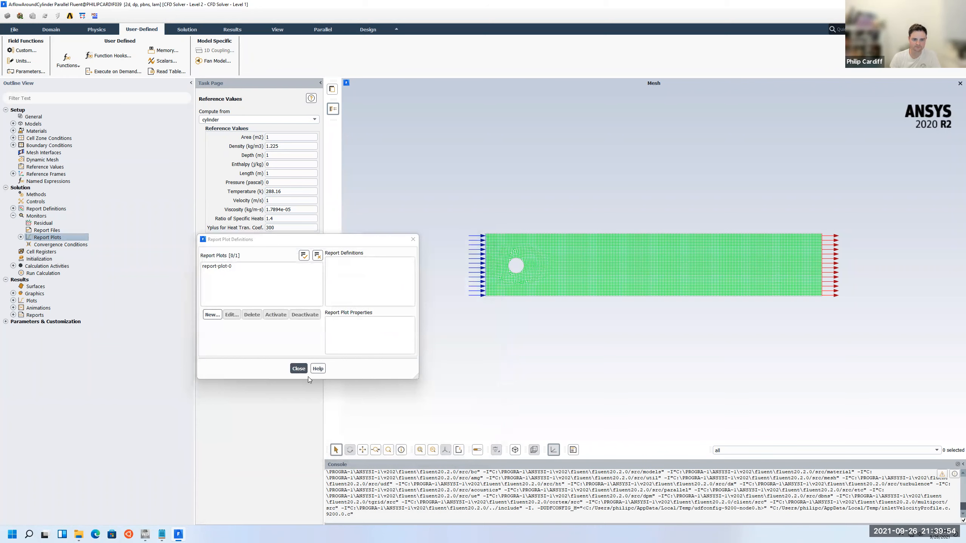
Step: Close the report plot definitions and initialize the solution using the Hybrid Initialization method
click(298, 368)
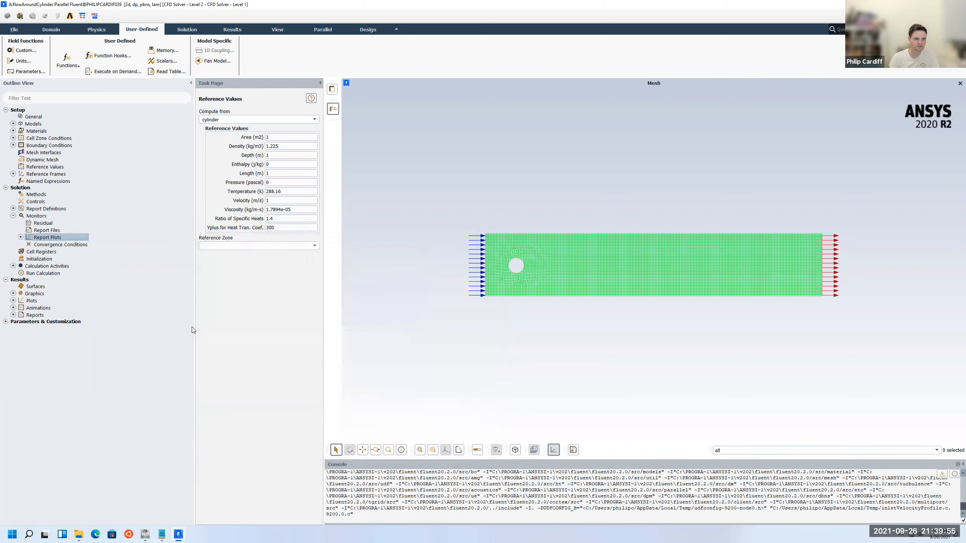
click(45, 260)
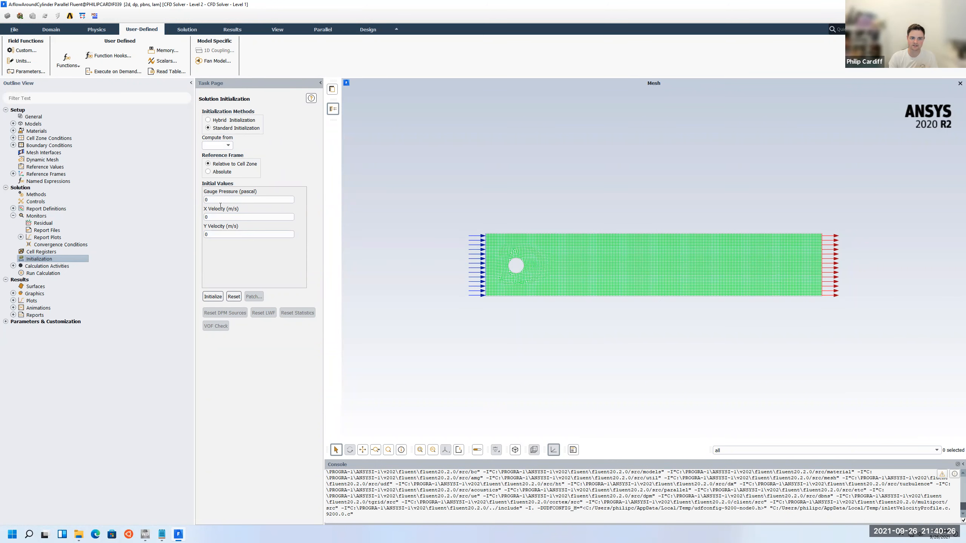
click(220, 119)
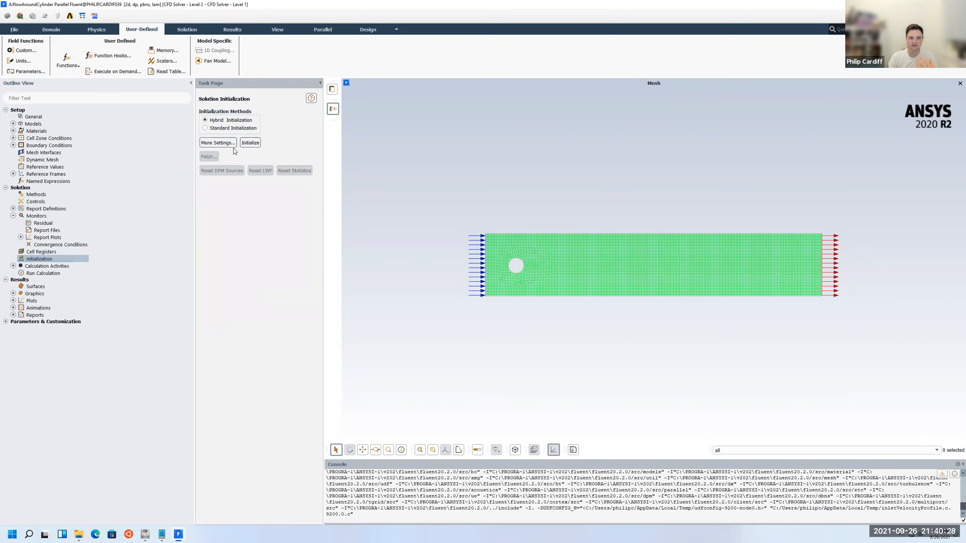
click(249, 143)
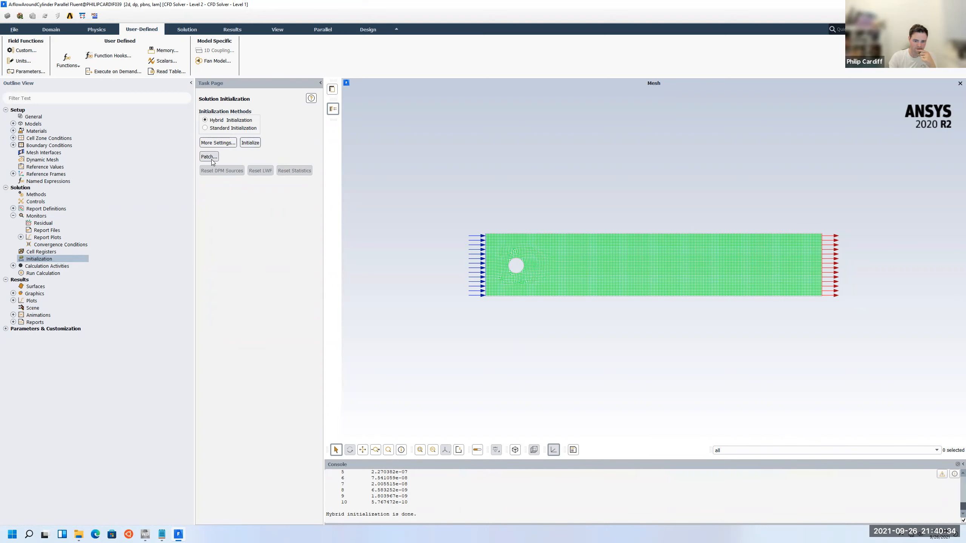
Step: Run the calculation with the number of iterations set to 1000 and acknowledge its completion
click(56, 274)
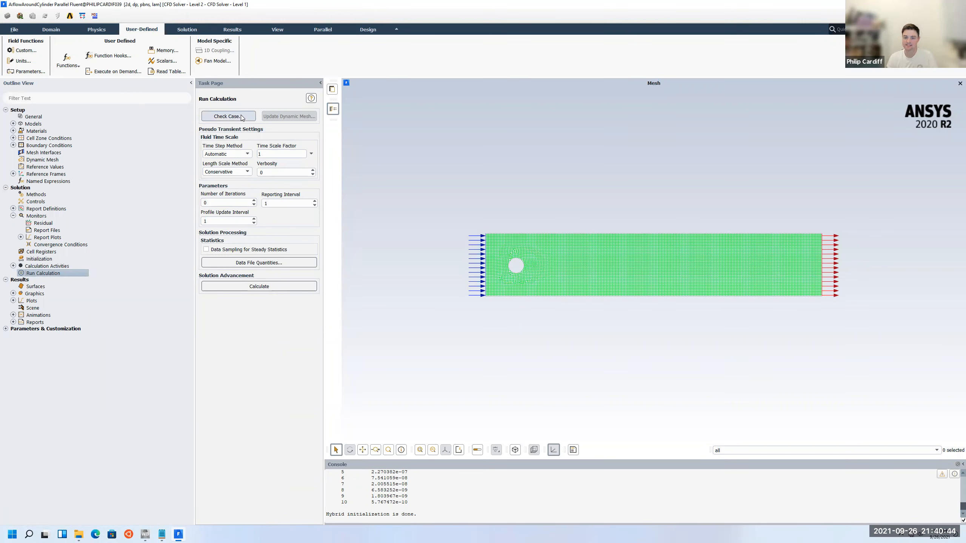
click(223, 203)
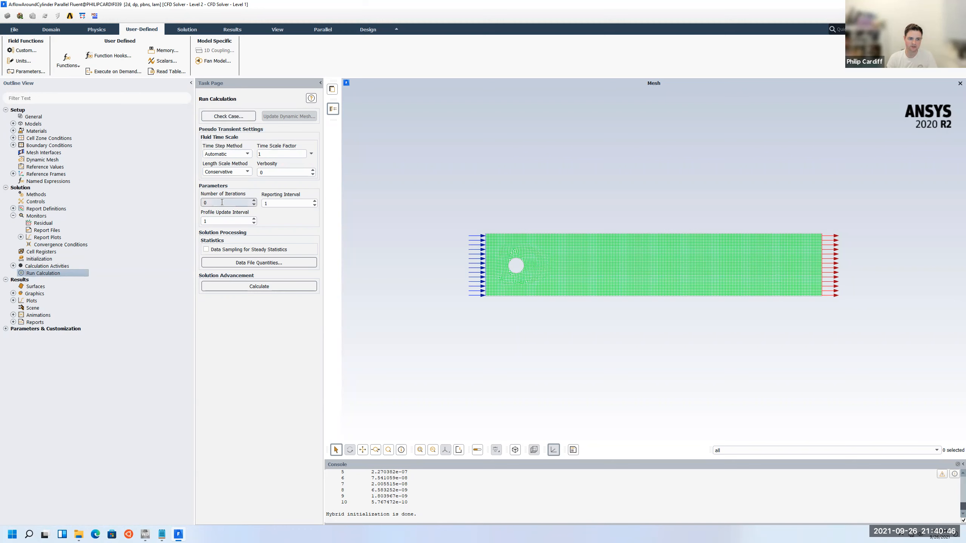
drag(223, 203, 197, 205)
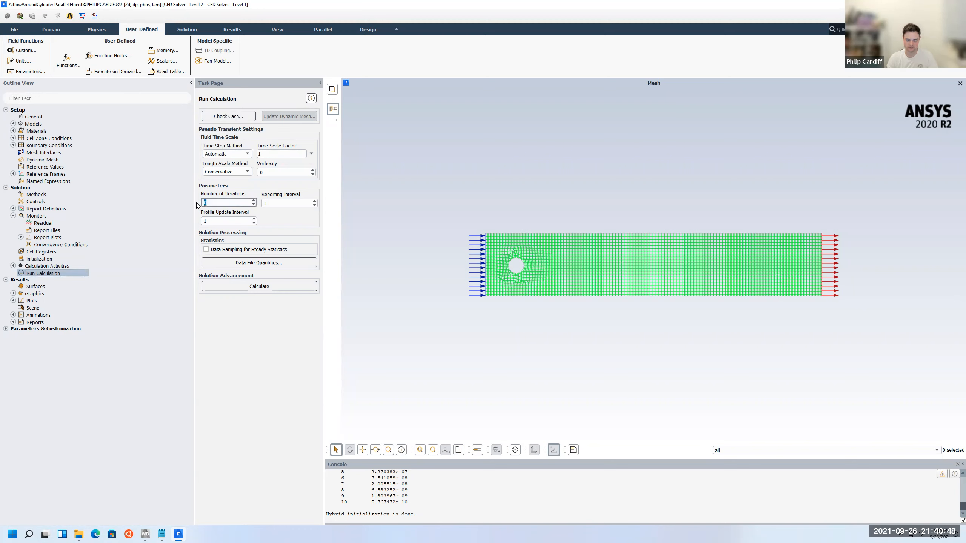
text(1000)
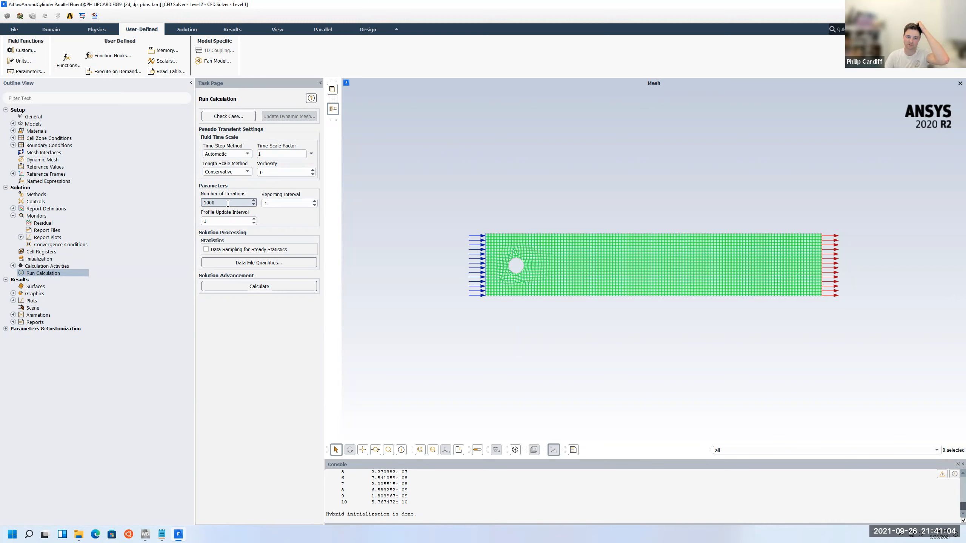
click(267, 286)
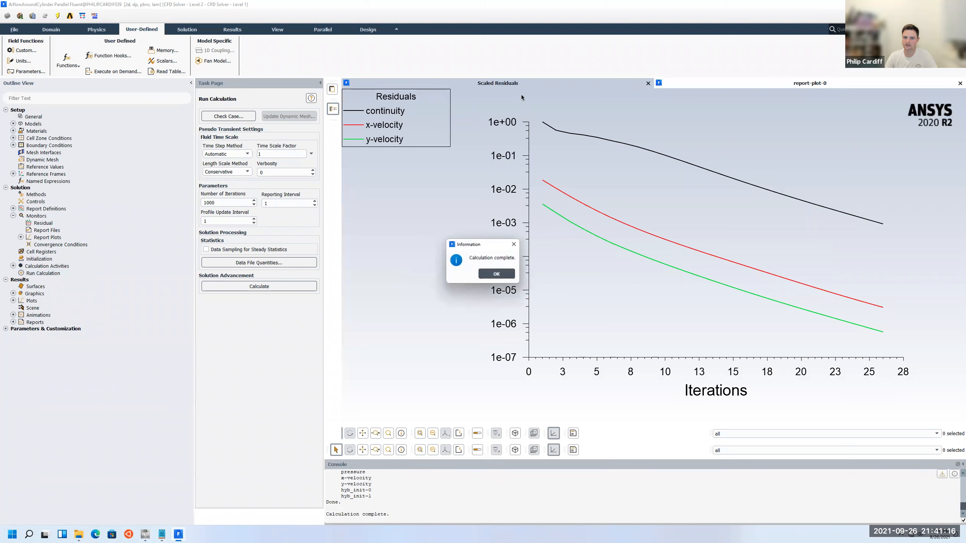
click(497, 275)
Step: Examine the scaled residuals plot, the drag force report plot and the iteration history in the console
click(702, 84)
click(622, 83)
click(696, 83)
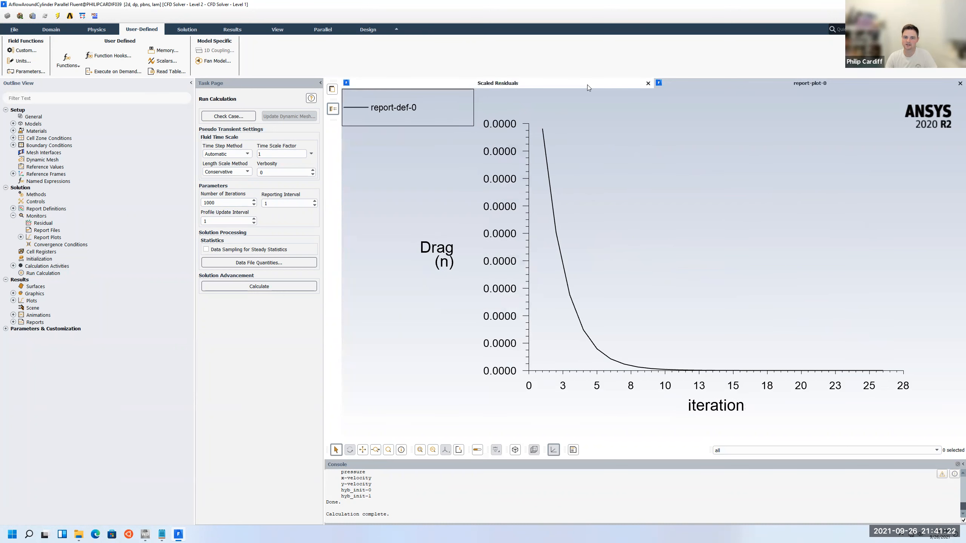
click(551, 85)
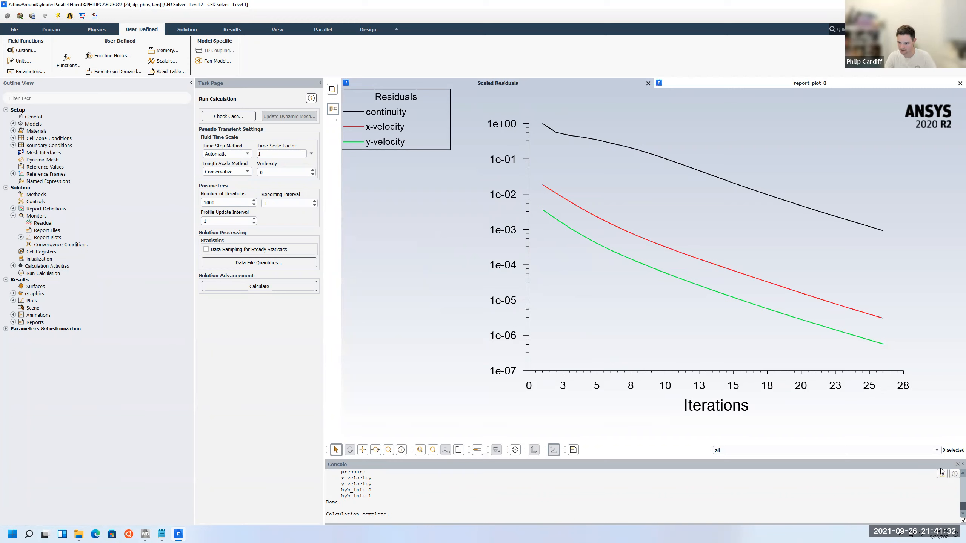
click(962, 474)
click(962, 474)
click(962, 474)
click(962, 474)
click(962, 474)
click(962, 474)
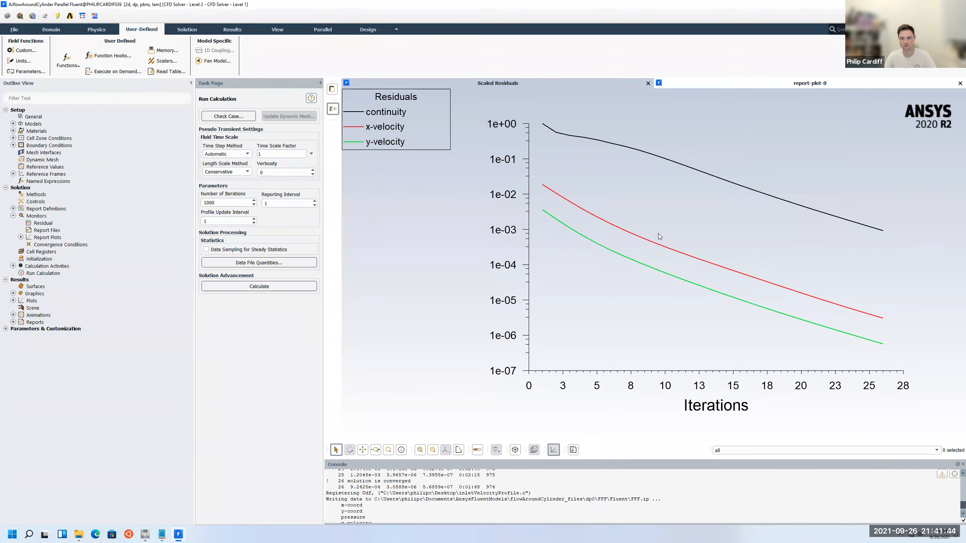
click(700, 84)
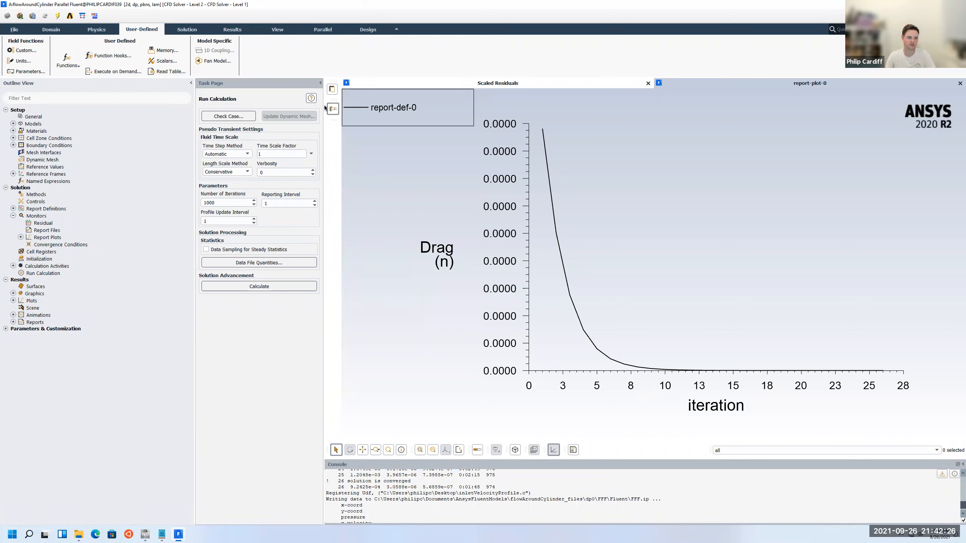
Step: Create and display a filled contour plot of velocity magnitude, keeping the contour settings clear of the flow domain
click(13, 293)
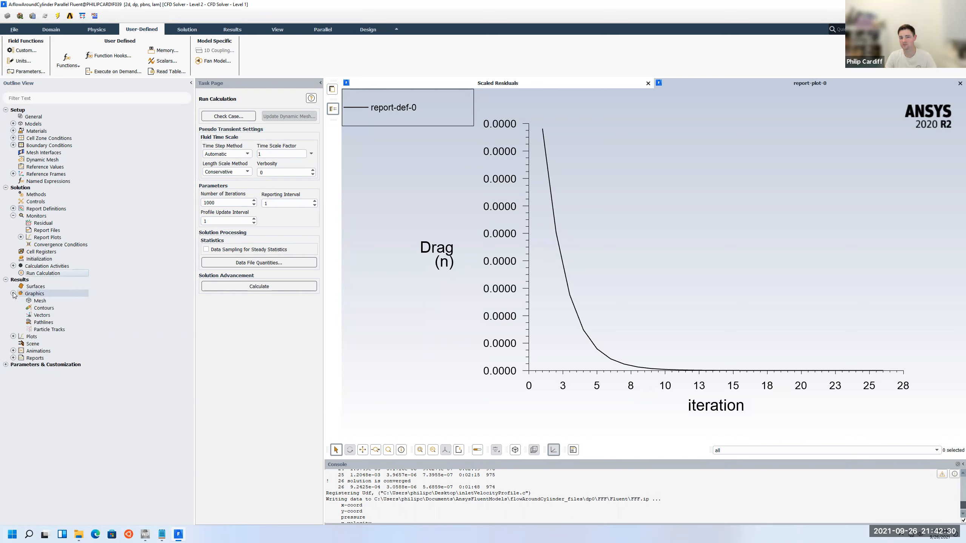
double_click(44, 309)
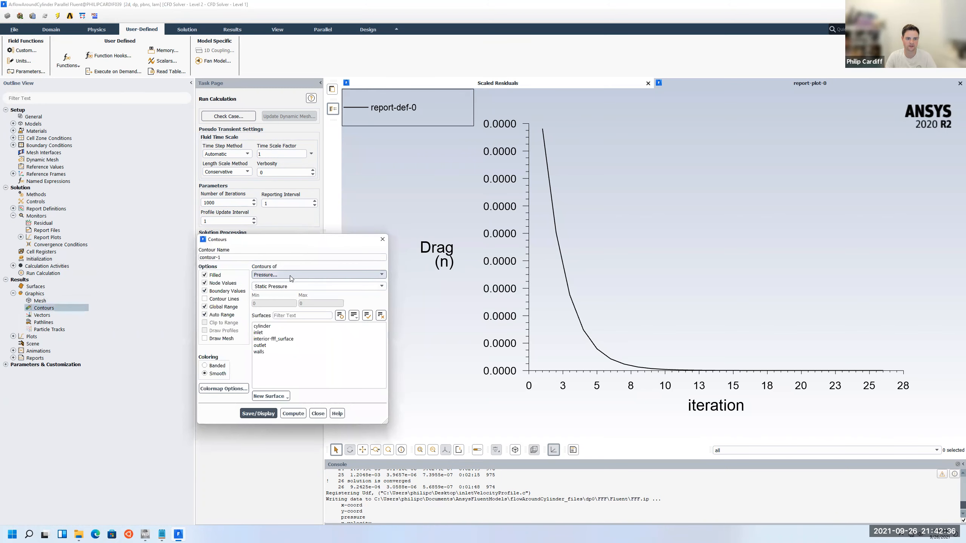
click(288, 275)
click(278, 298)
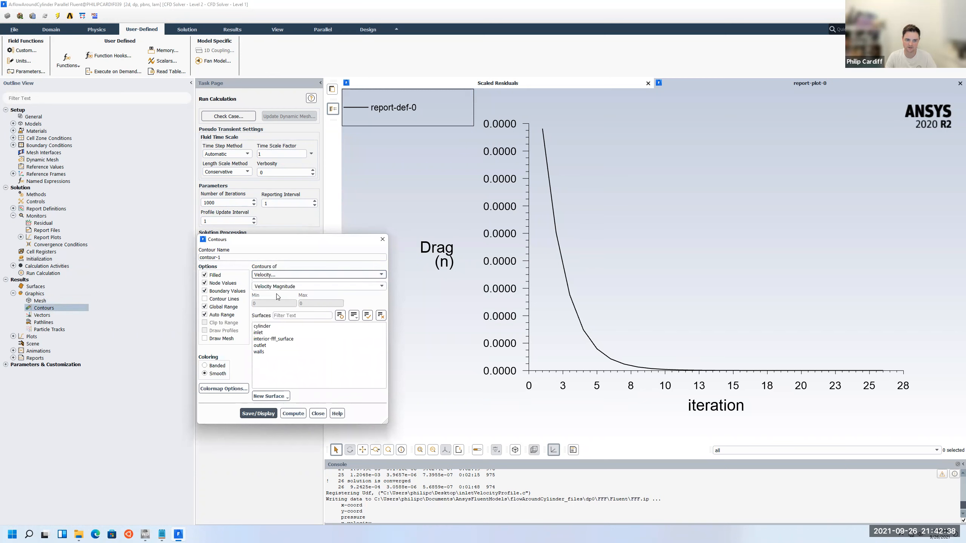
click(258, 414)
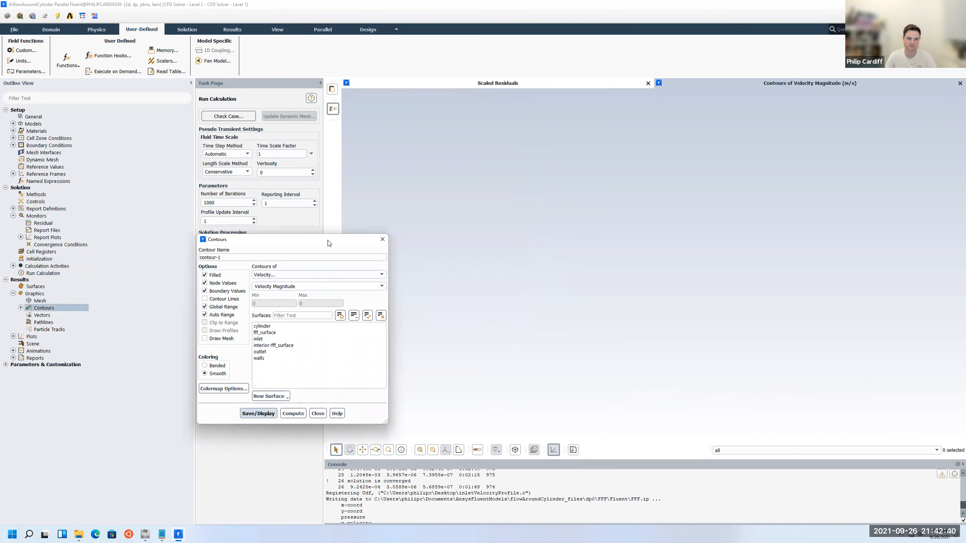
drag(329, 243, 220, 242)
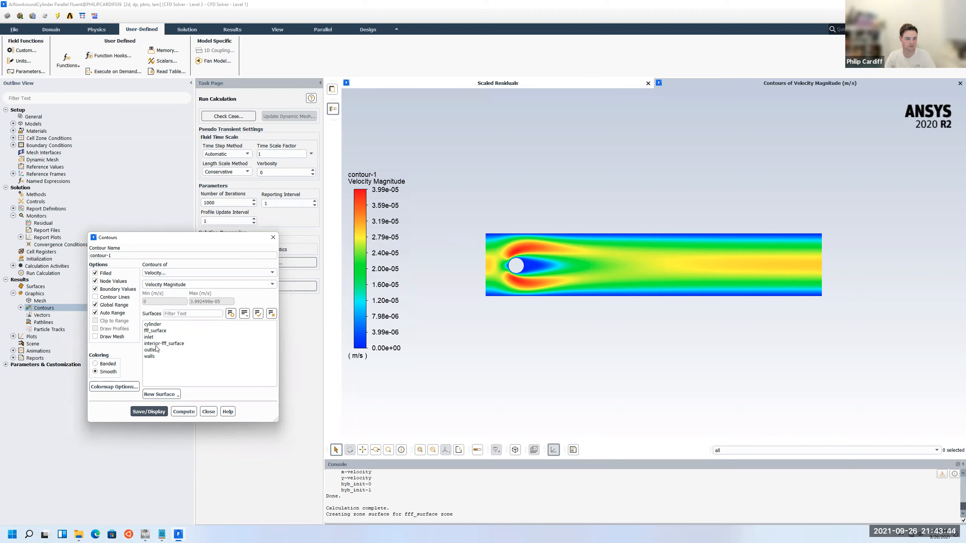
Step: Change the contour plot's variable to static pressure, display it and close the contour settings
click(157, 272)
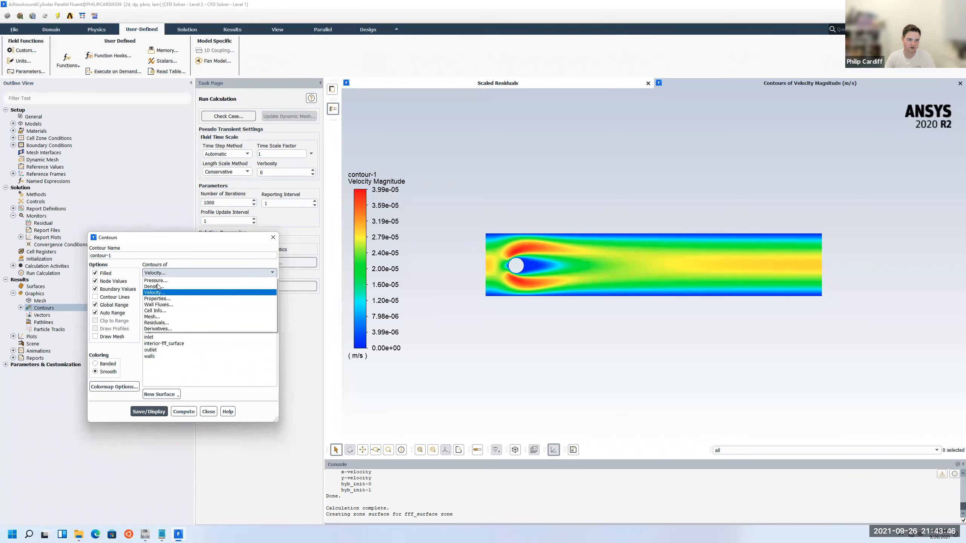
click(157, 280)
click(148, 412)
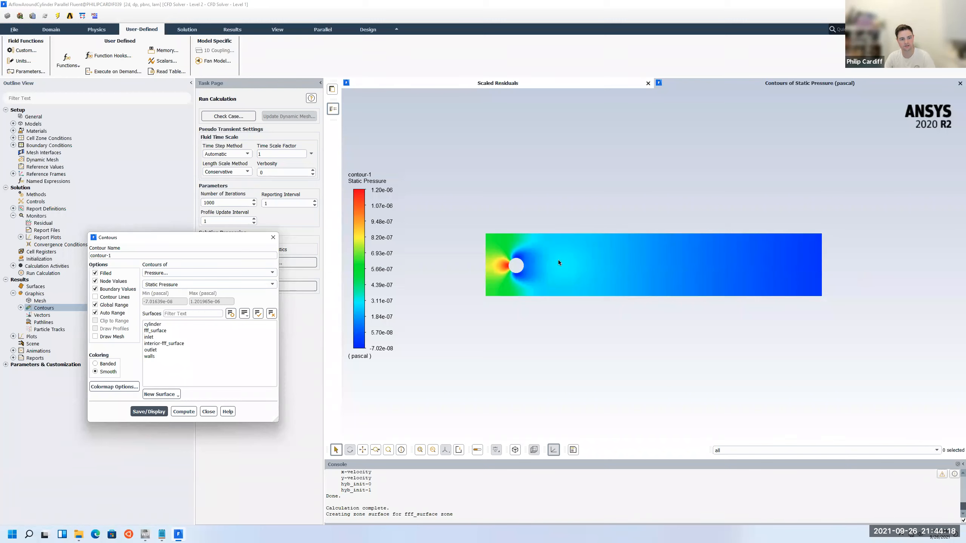
click(208, 412)
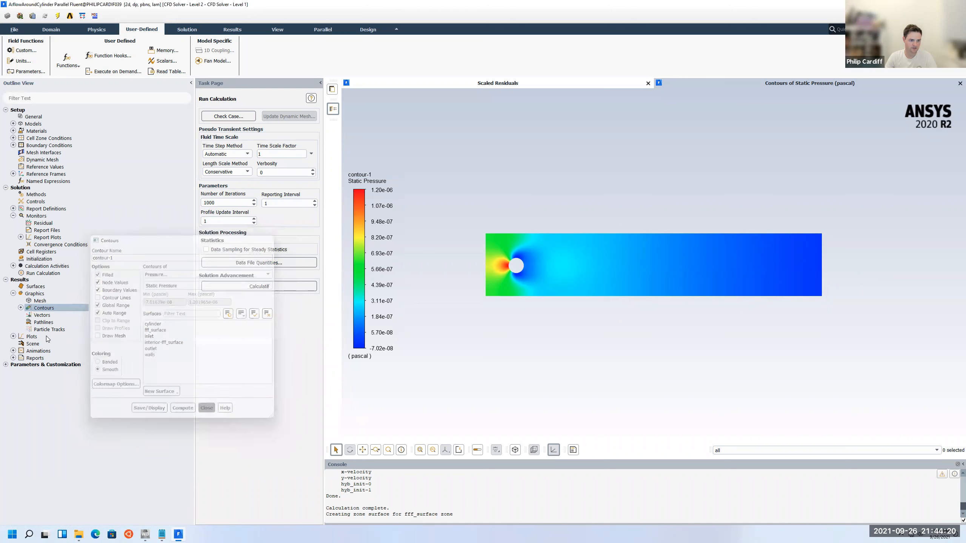
Step: Create and display pathlines released from the inlet surface, colored by Particle ID, and close the pathline settings
click(43, 323)
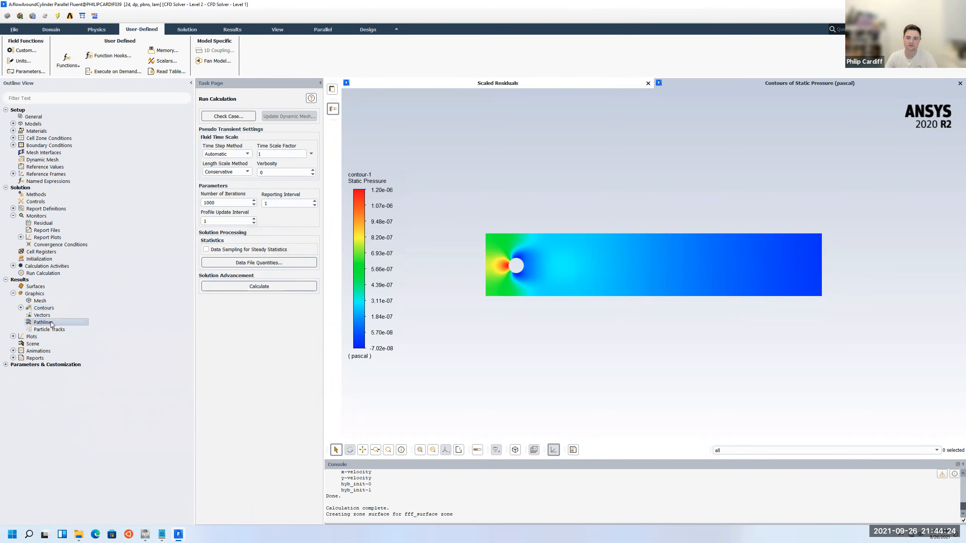
double_click(52, 323)
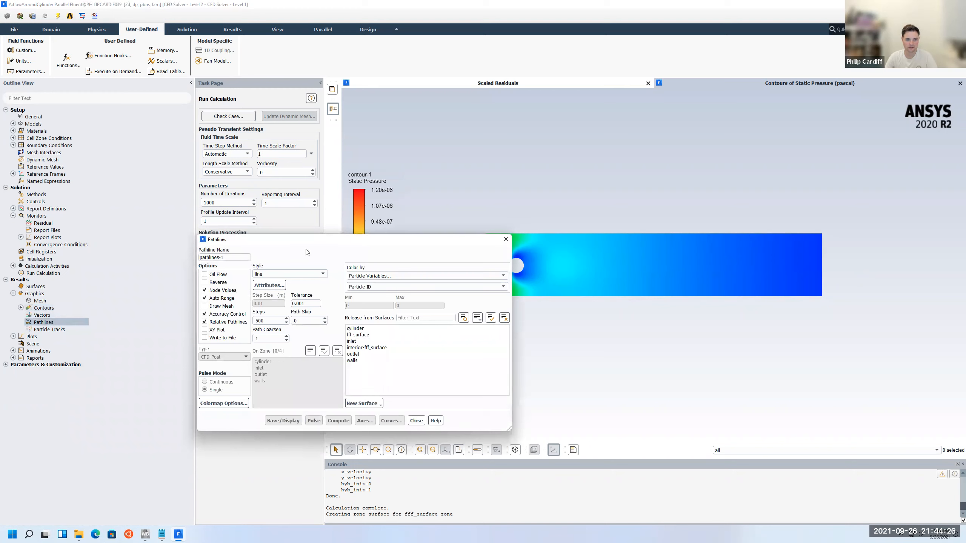
drag(406, 245, 358, 232)
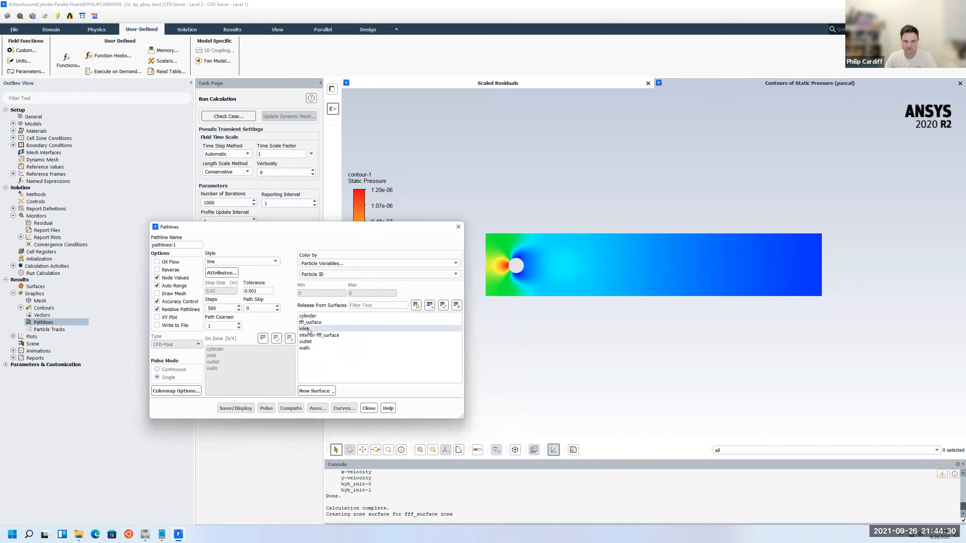
click(306, 329)
click(236, 408)
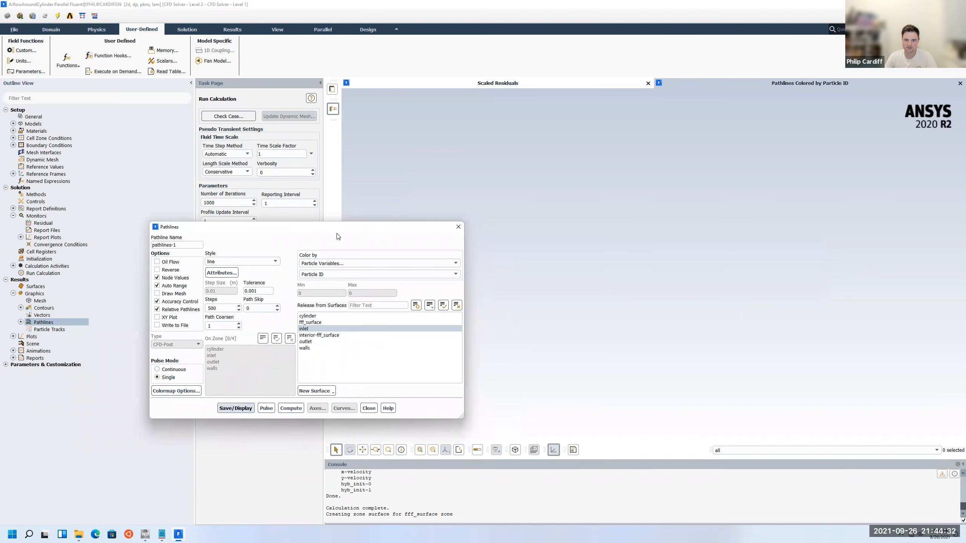
drag(360, 227, 292, 211)
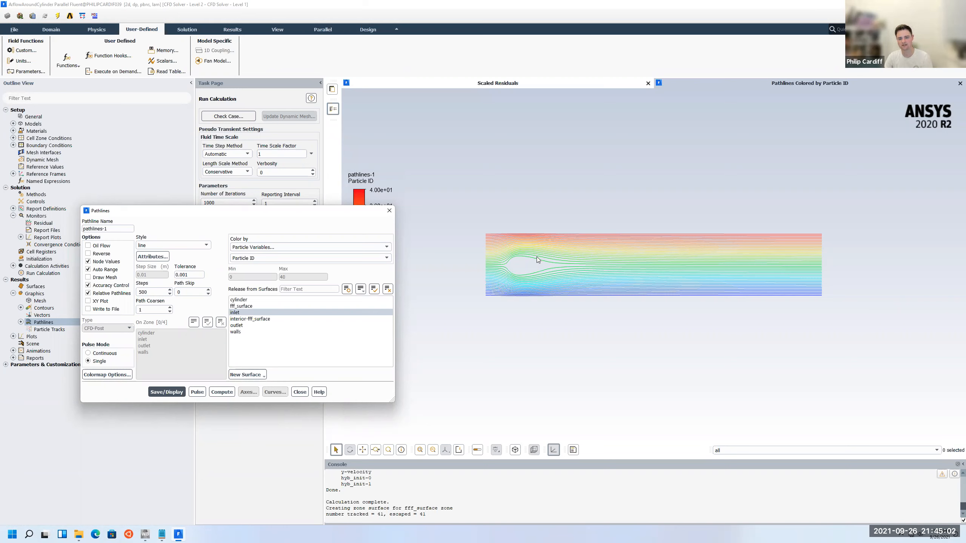
click(389, 211)
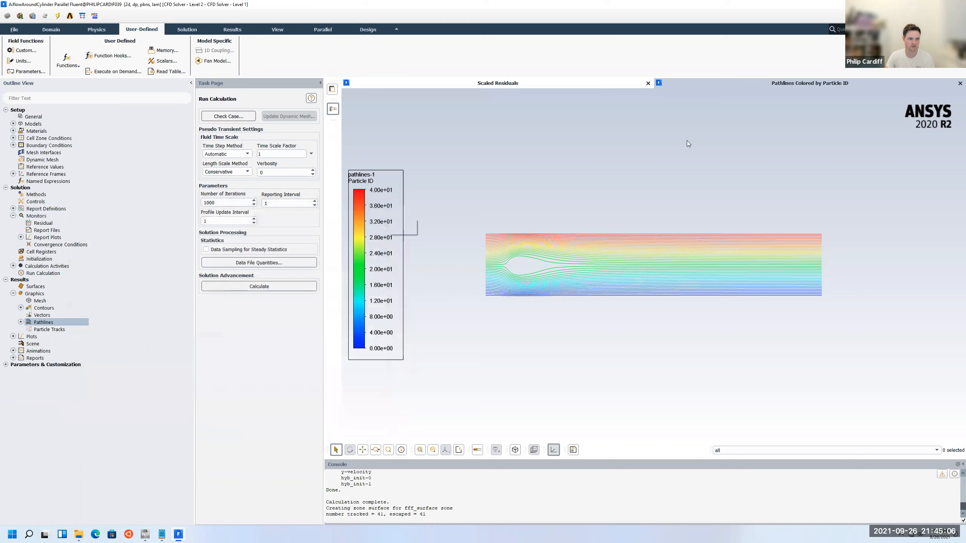
Step: Quit Fluent, using the settings changes for the current calculation only, and open the Fluid Flow system's Results in Workbench
key(alt+F4)
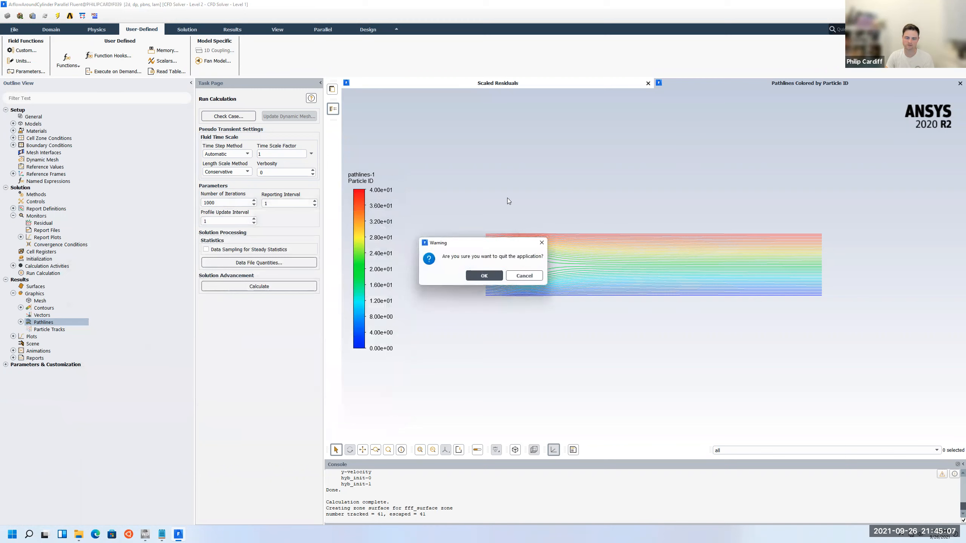
click(495, 277)
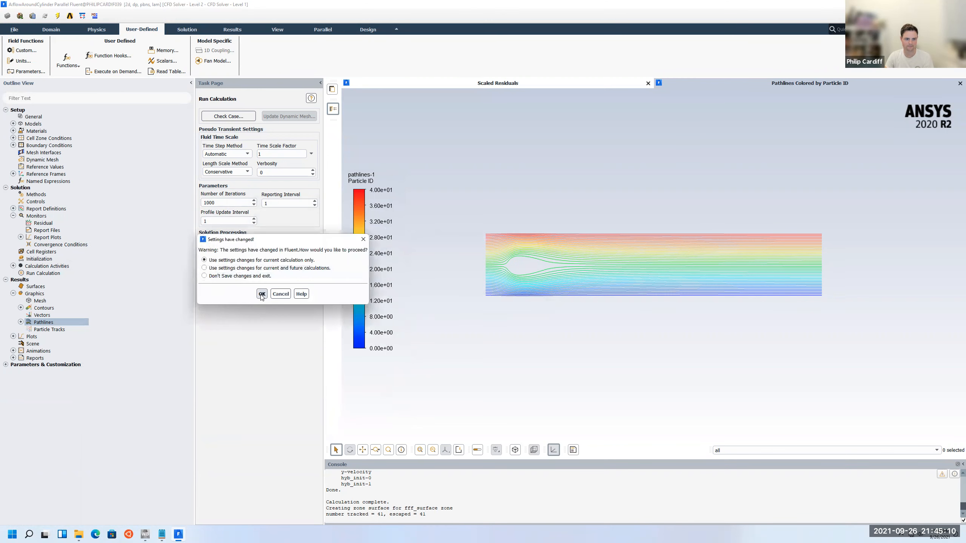
click(260, 296)
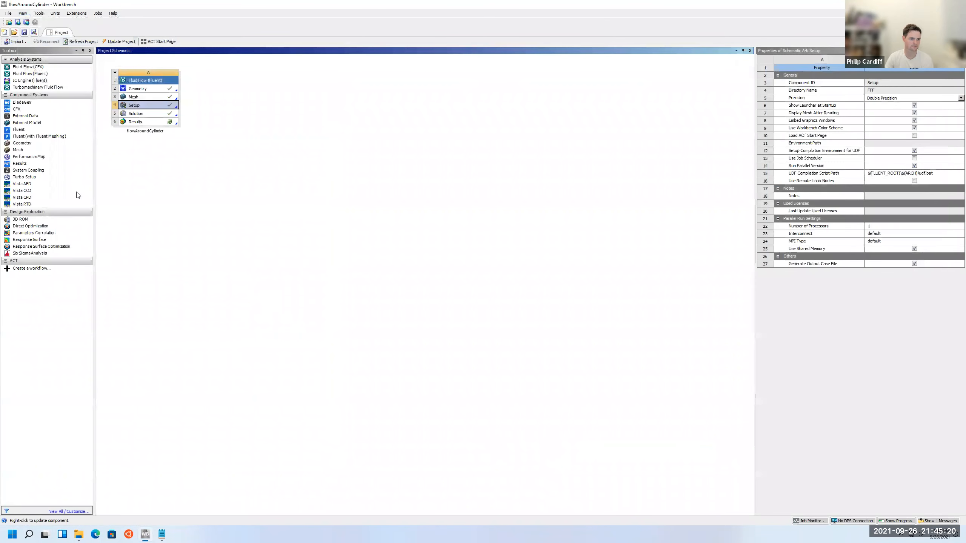
double_click(149, 122)
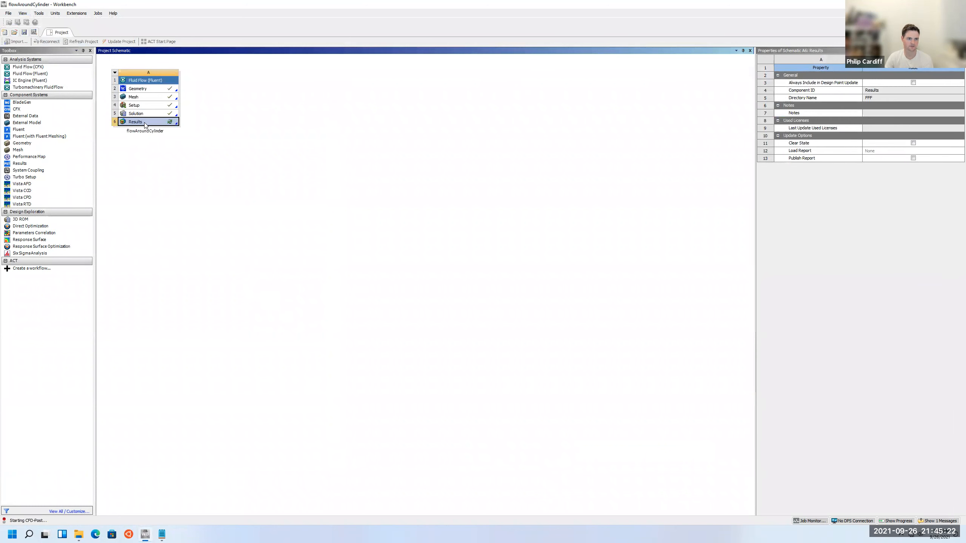